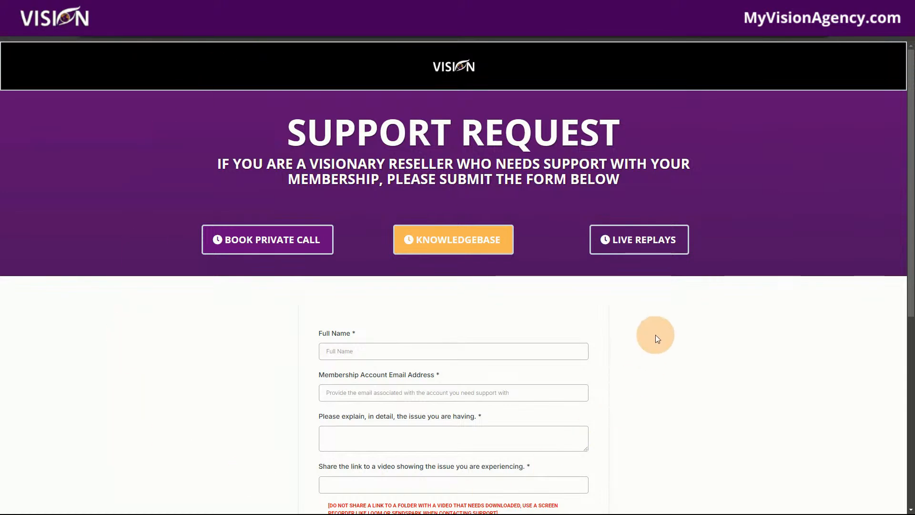
Review the fields of the support request form, from the full name to the issue video link.
scroll(662, 352, "down", 1)
scroll(661, 352, "up", 1)
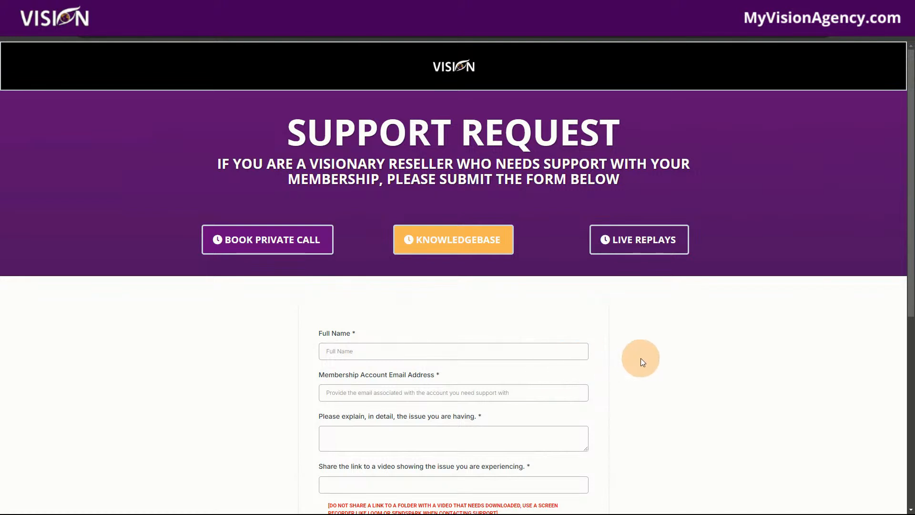
scroll(640, 359, "down", 1)
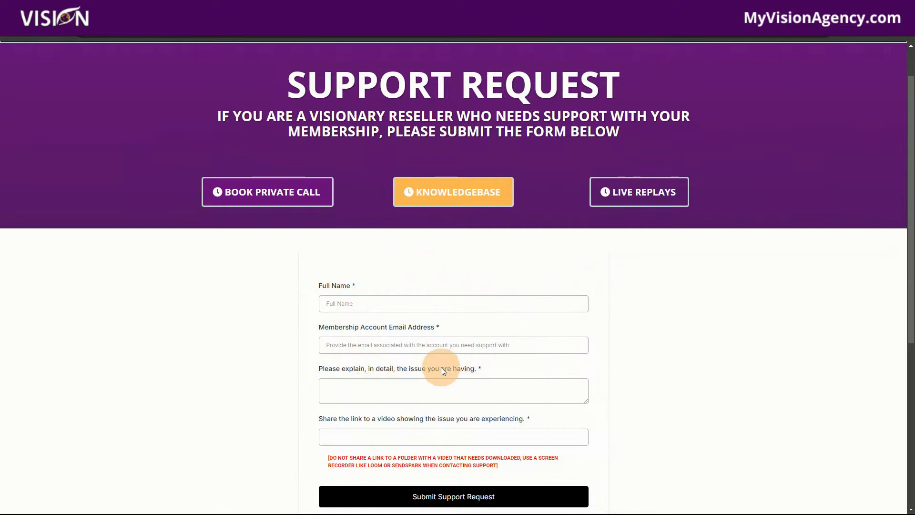
scroll(442, 367, "up", 1)
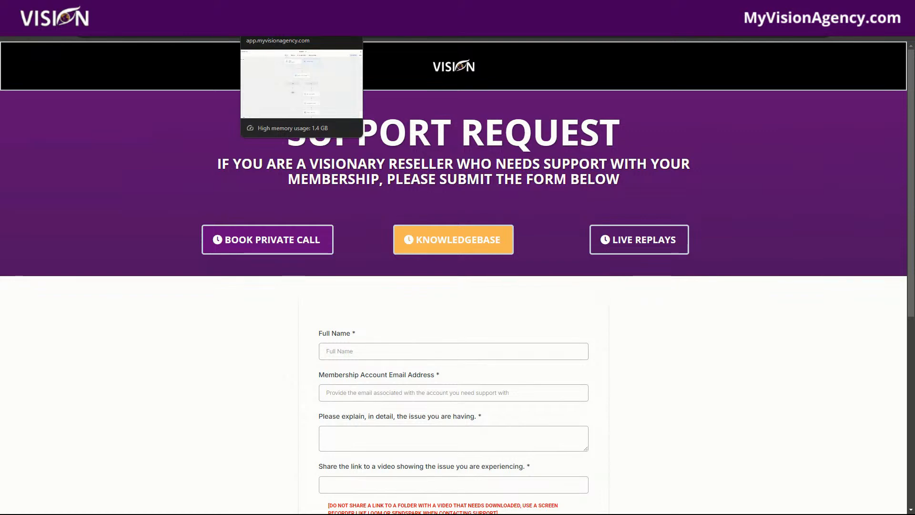
Switch to the YouTube channel page and browse its created playlists, including the support ticketing series.
left_click(152, 10)
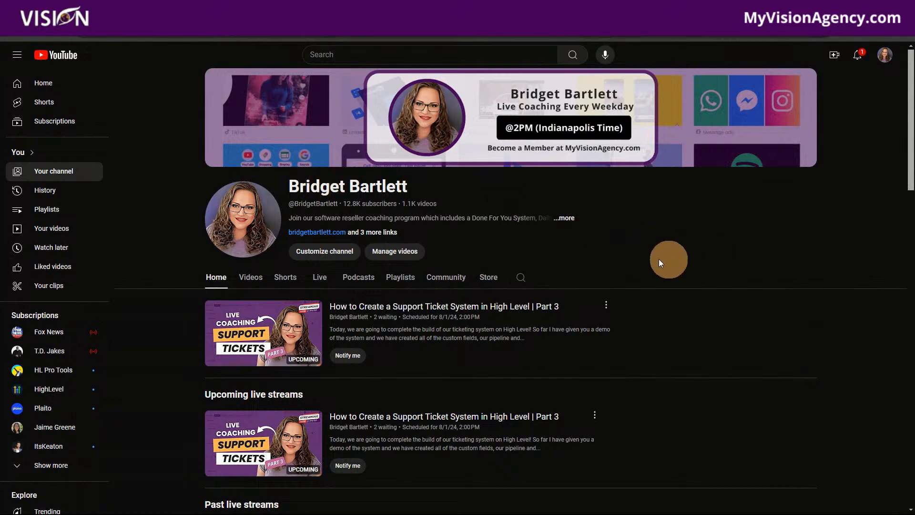
left_click(401, 277)
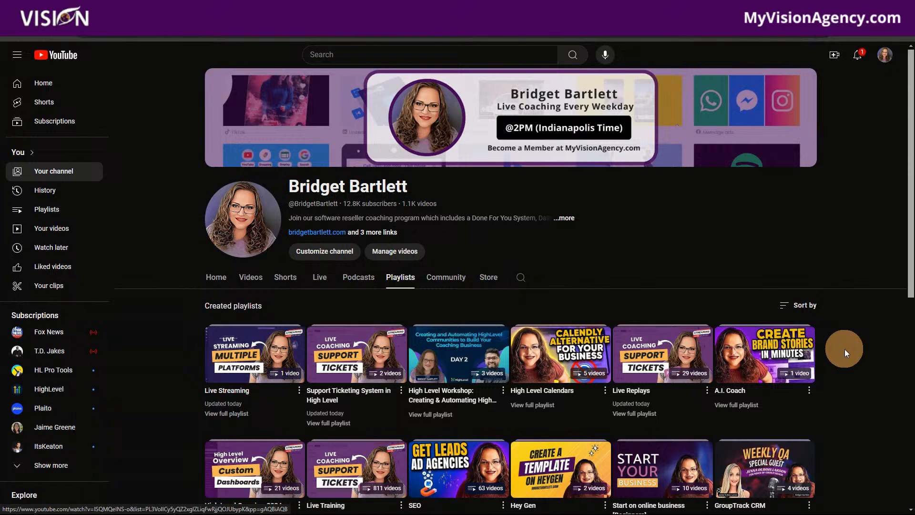
scroll(851, 350, "down", 3)
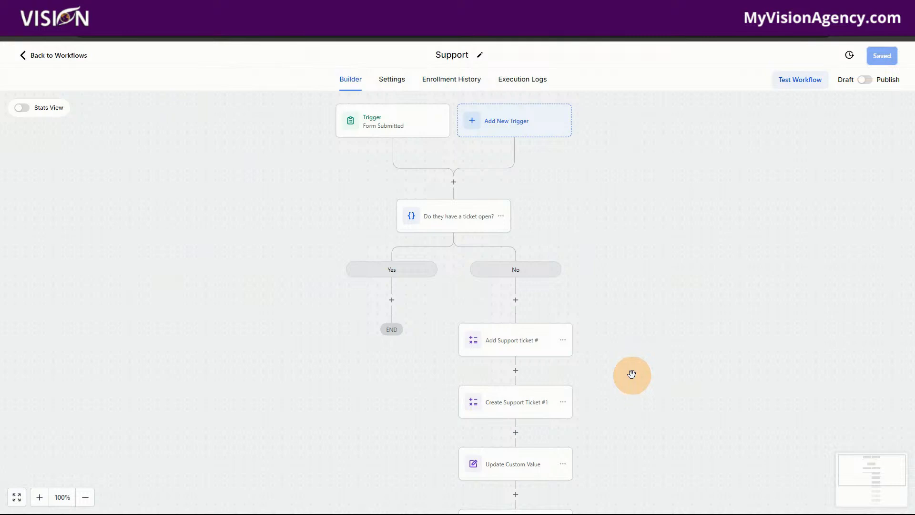
Examine the Support workflow's sequence from the form trigger through the ticket condition to the Notify Admin action.
scroll(639, 334, "down", 1)
scroll(640, 335, "down", 1)
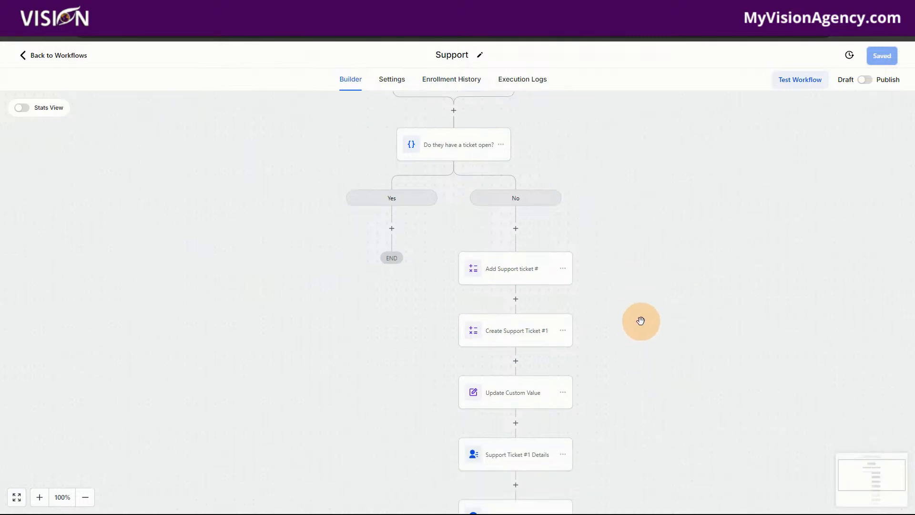
scroll(640, 338, "down", 1)
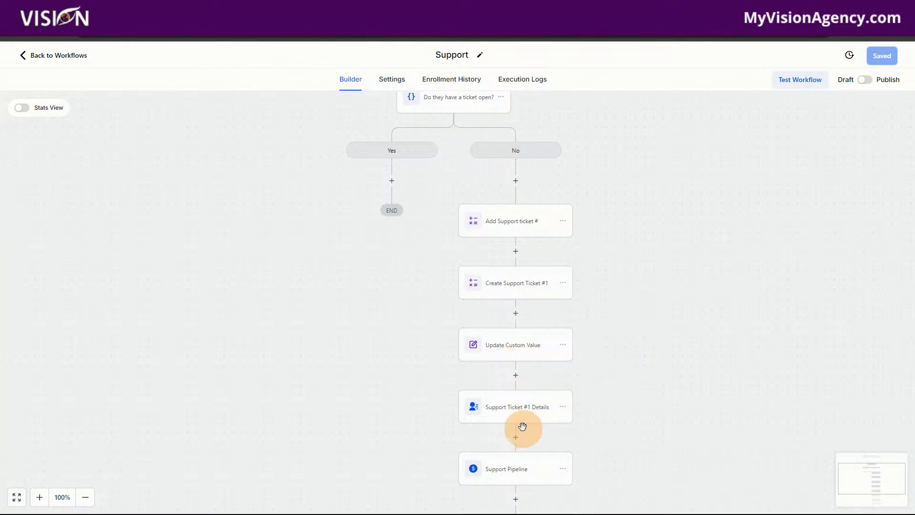
scroll(523, 427, "down", 3)
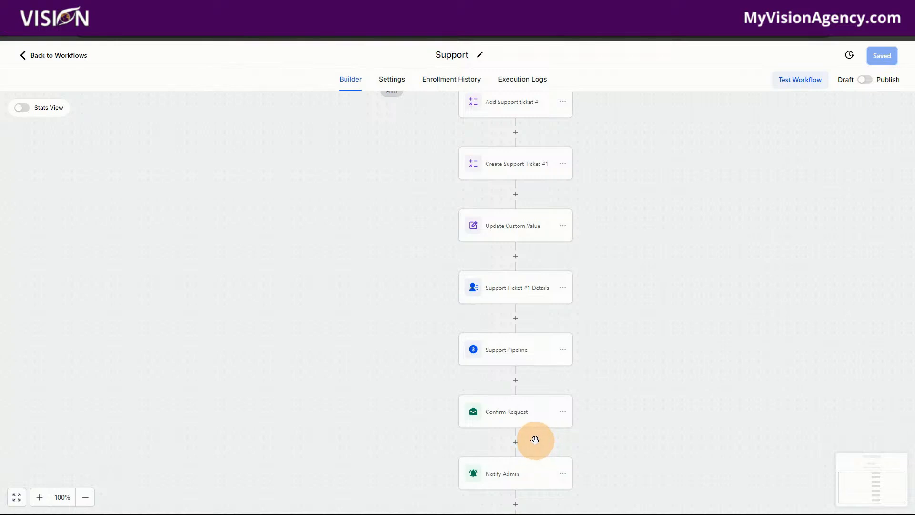
scroll(547, 439, "down", 1)
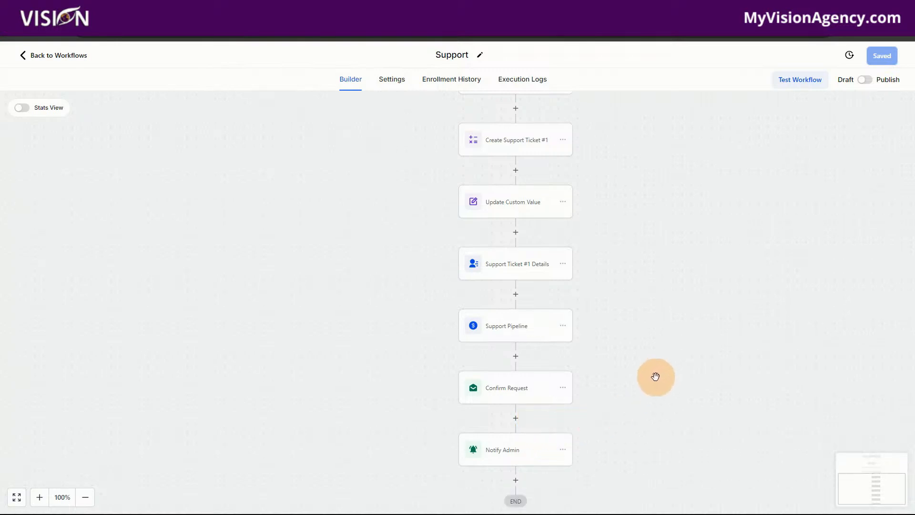
scroll(654, 376, "up", 3)
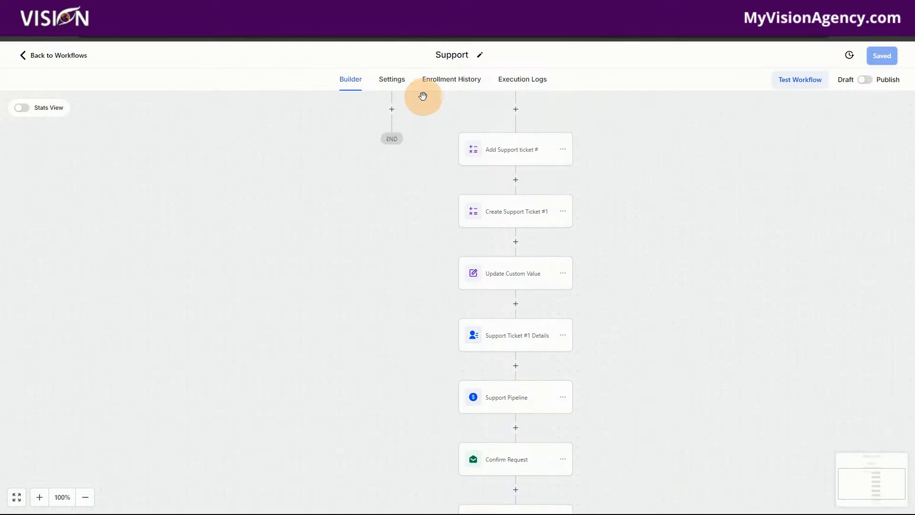
scroll(593, 225, "up", 2)
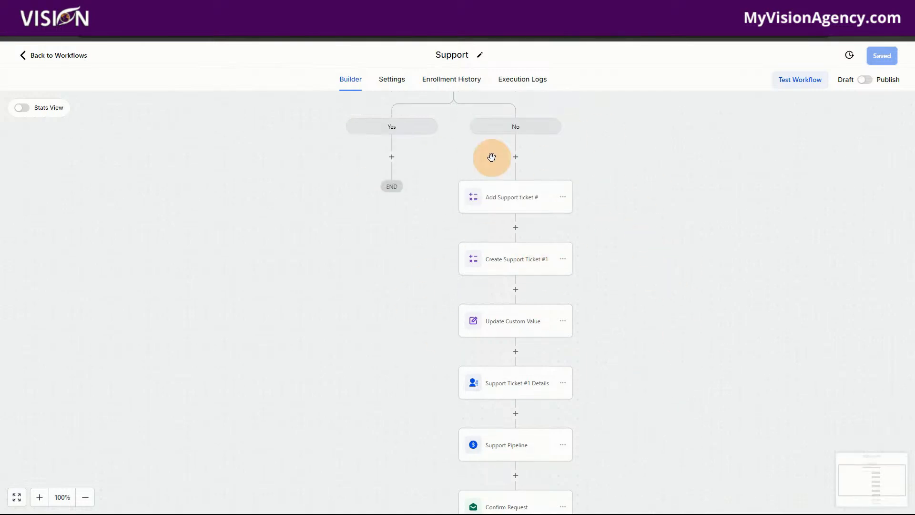
scroll(648, 286, "up", 4)
scroll(648, 286, "up", 2)
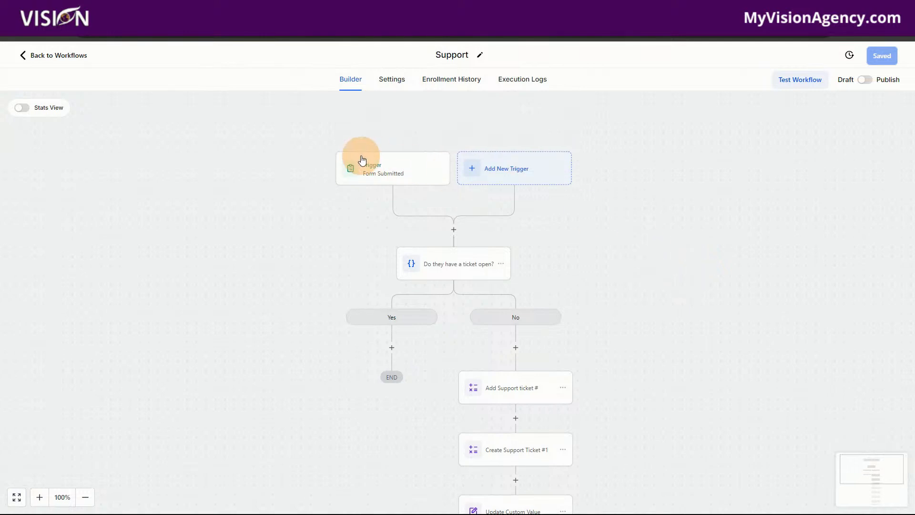
Inspect the settings of the Form Submitted trigger and the "Do they have a ticket open?" condition, closing both without saving.
left_click(376, 172)
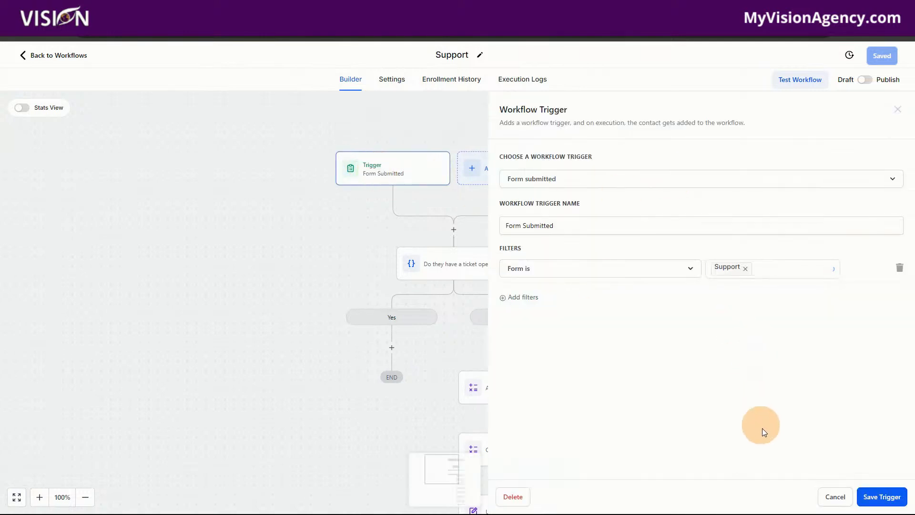
left_click(834, 496)
left_click(452, 269)
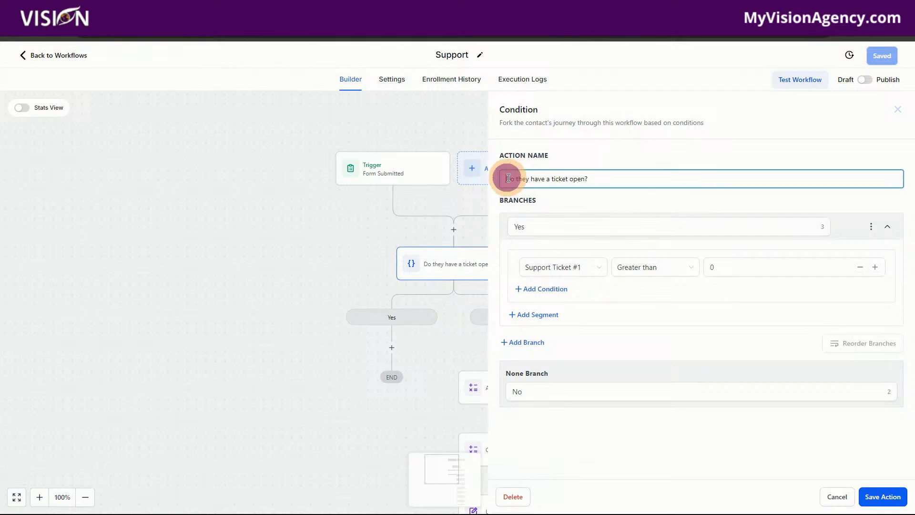
left_click_drag(507, 179, 674, 180)
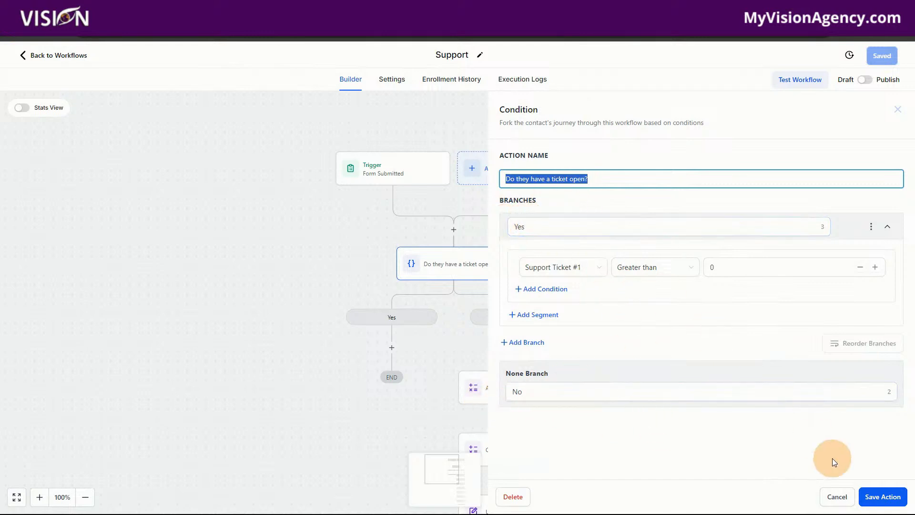
left_click(836, 496)
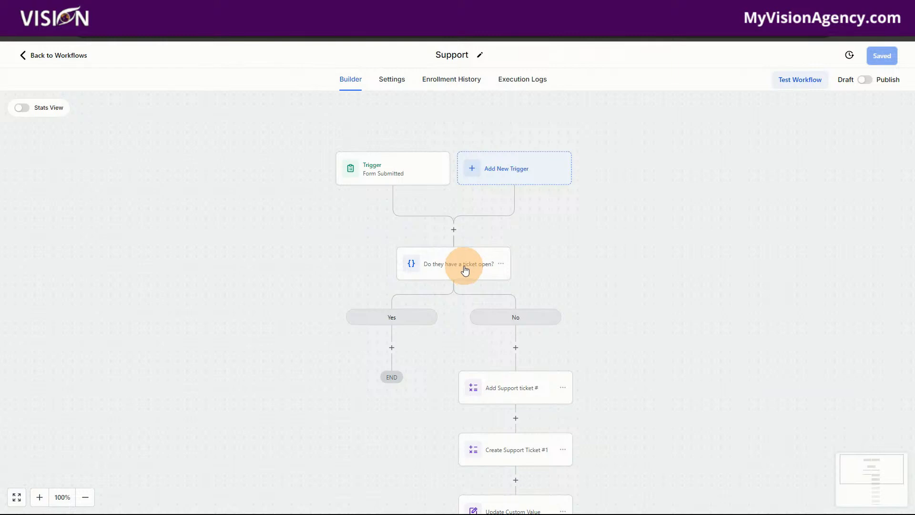
Inspect the "Add Support ticket #" and "Create Support Ticket #1" math operations, closing each without saving.
scroll(650, 440, "down", 1)
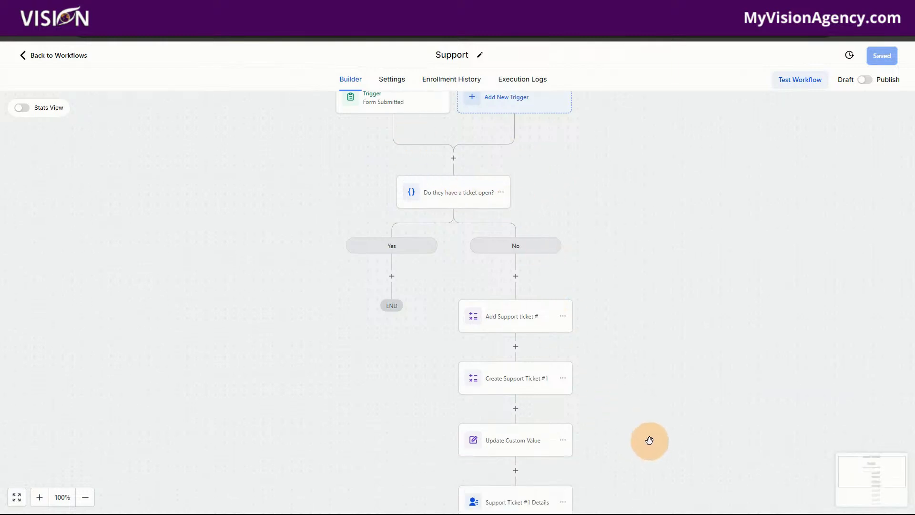
scroll(650, 440, "down", 2)
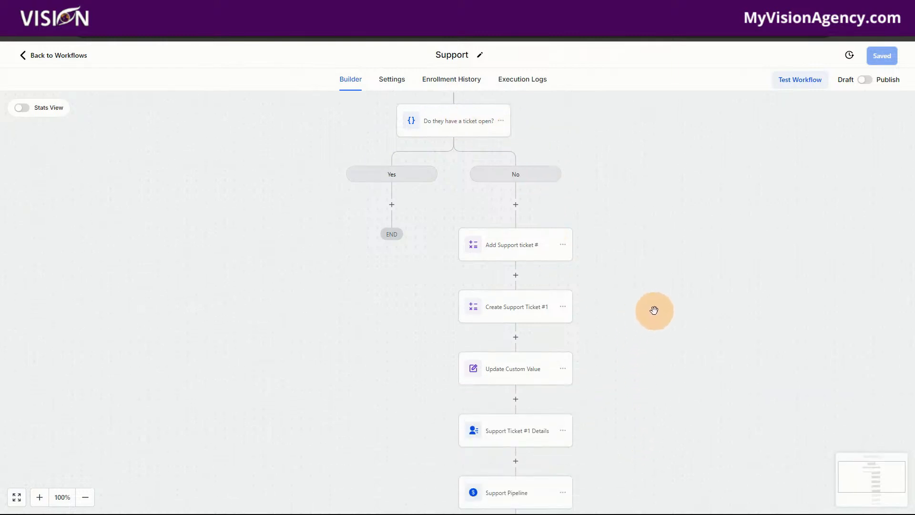
left_click(533, 220)
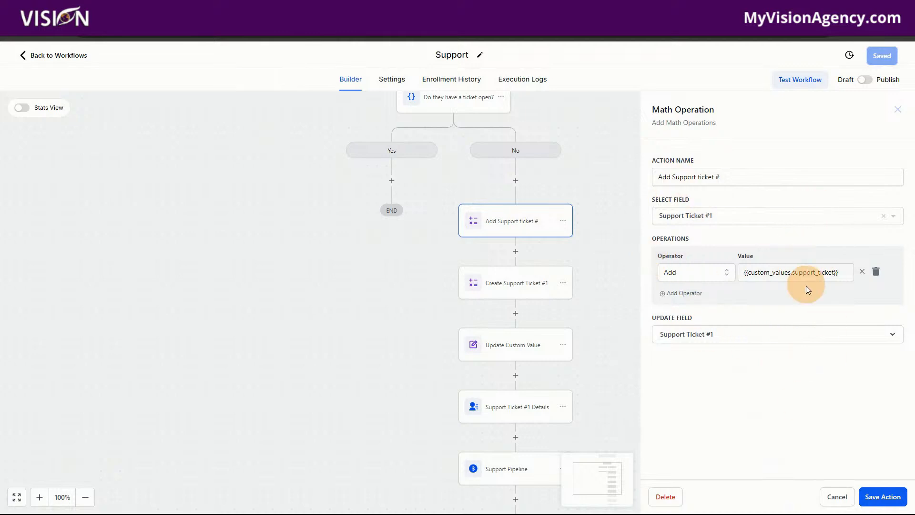
left_click(833, 496)
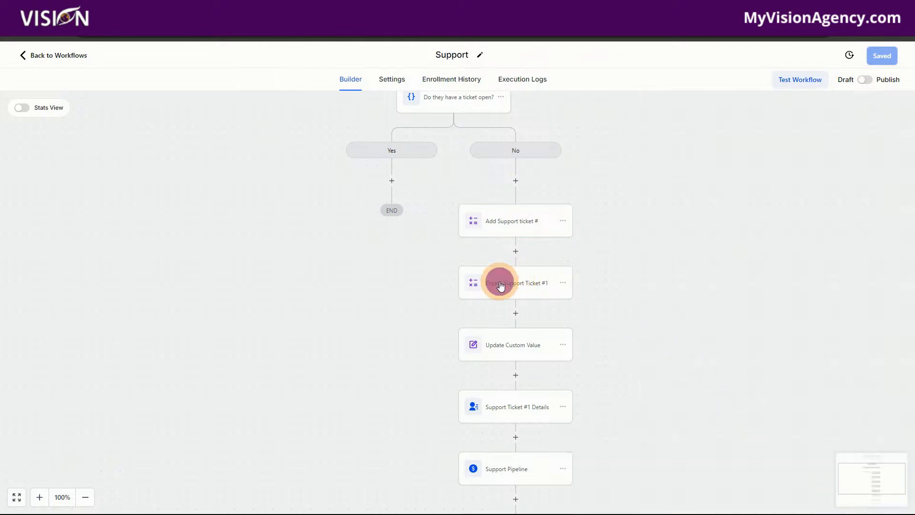
left_click(501, 278)
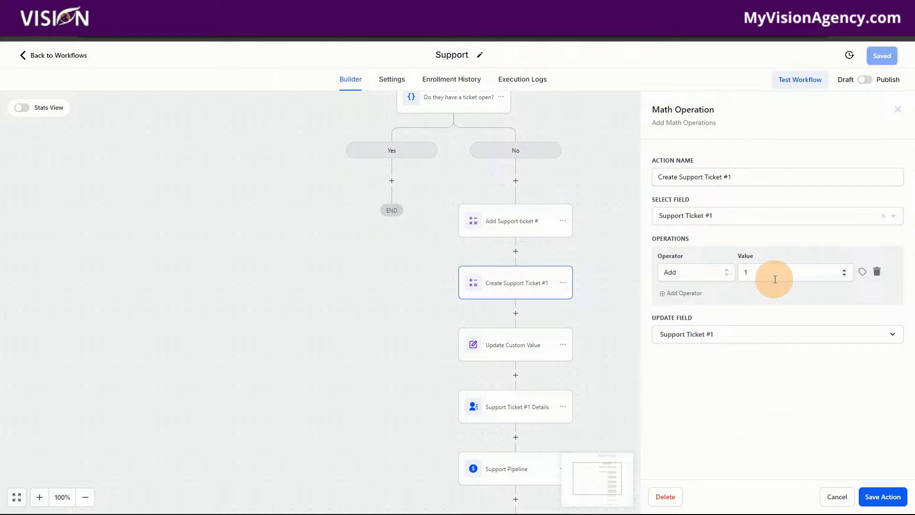
left_click(832, 496)
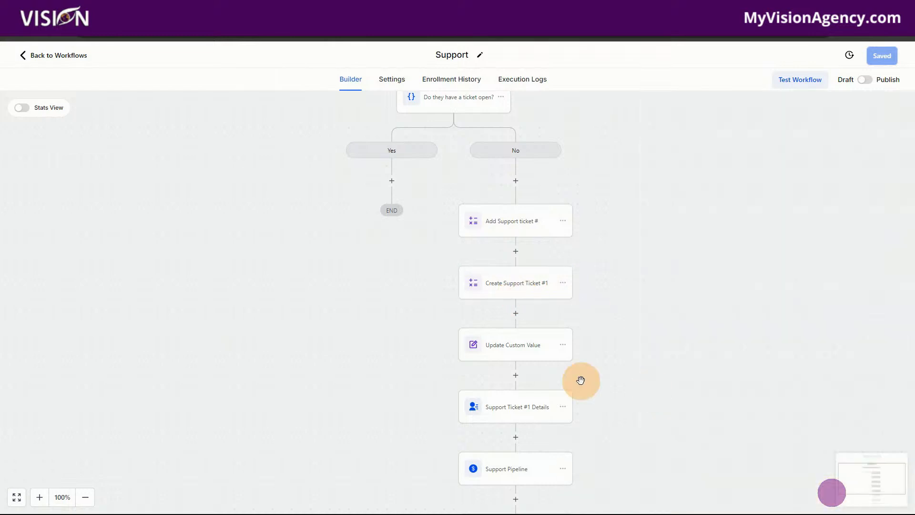
Check the new value assigned in the Update Custom Value action, and close it without saving.
left_click(500, 344)
left_click_drag(761, 294, 648, 301)
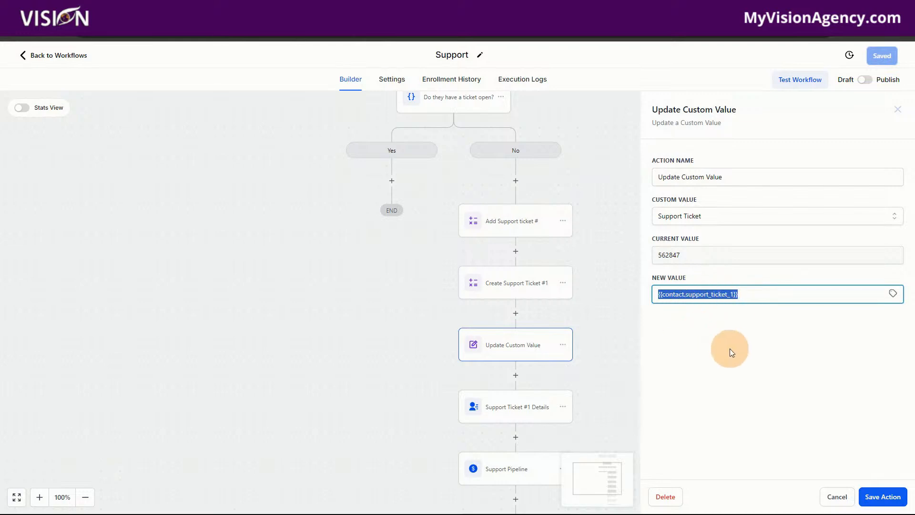
left_click(835, 496)
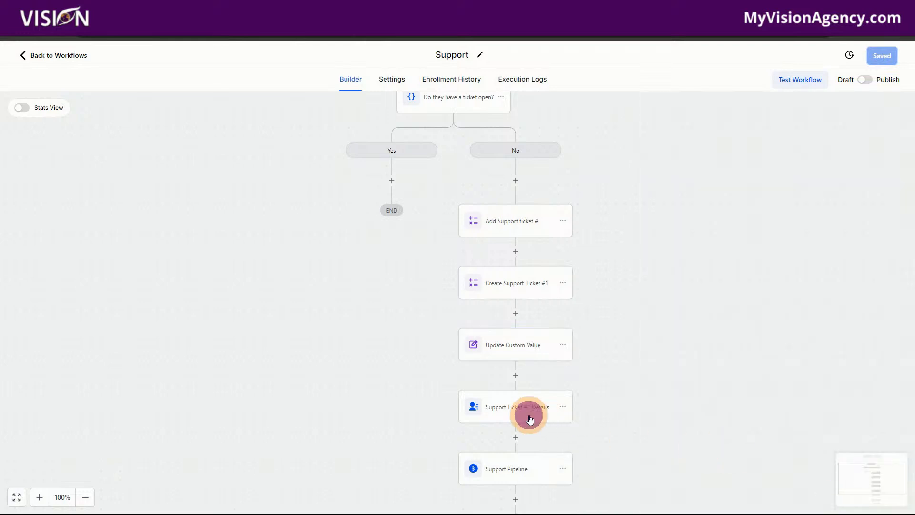
Check the video and issue field mappings in the Support Ticket #1 Details action, closing it without saving.
left_click(530, 419)
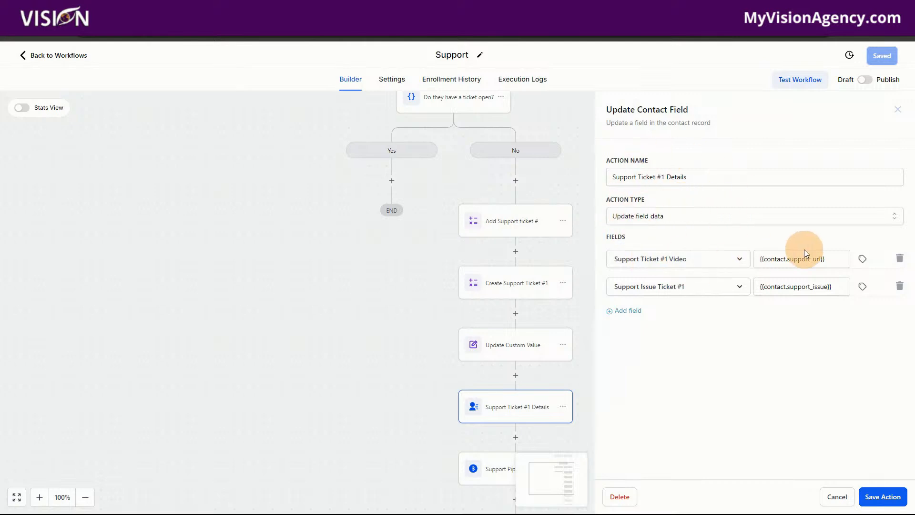
left_click_drag(828, 259, 765, 276)
left_click_drag(834, 286, 757, 285)
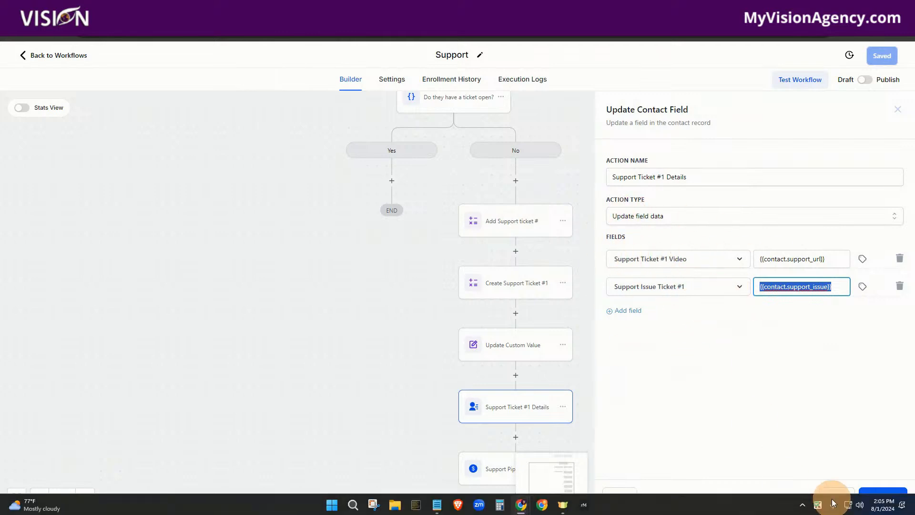
left_click(833, 496)
Inspect the Support Pipeline action's pipeline, stage and opportunity name settings, and close it without saving.
scroll(524, 377, "down", 2)
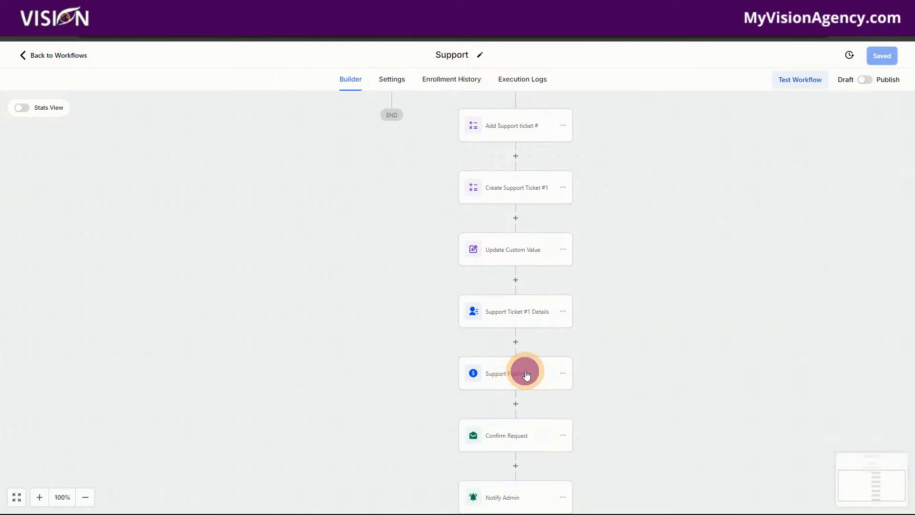
left_click(527, 374)
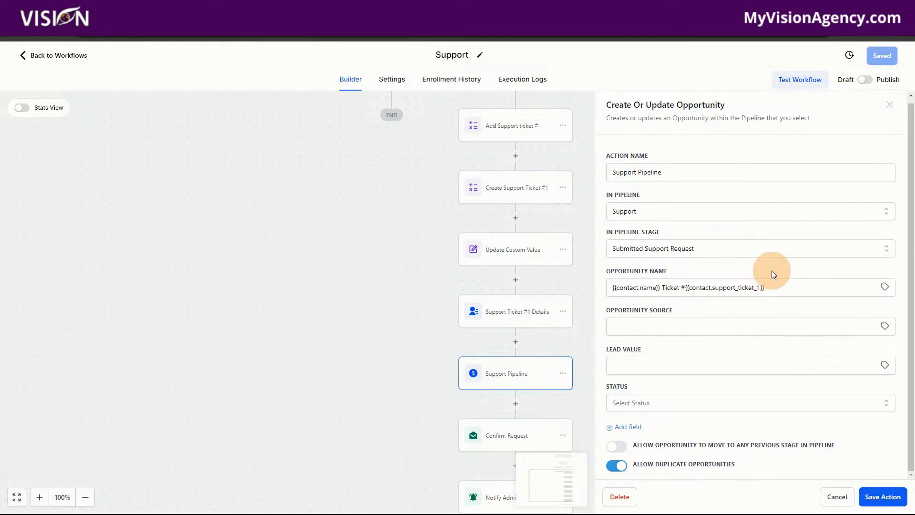
left_click(837, 497)
Review the subject and message of the Confirm Request email action, closing it without saving.
scroll(659, 365, "down", 2)
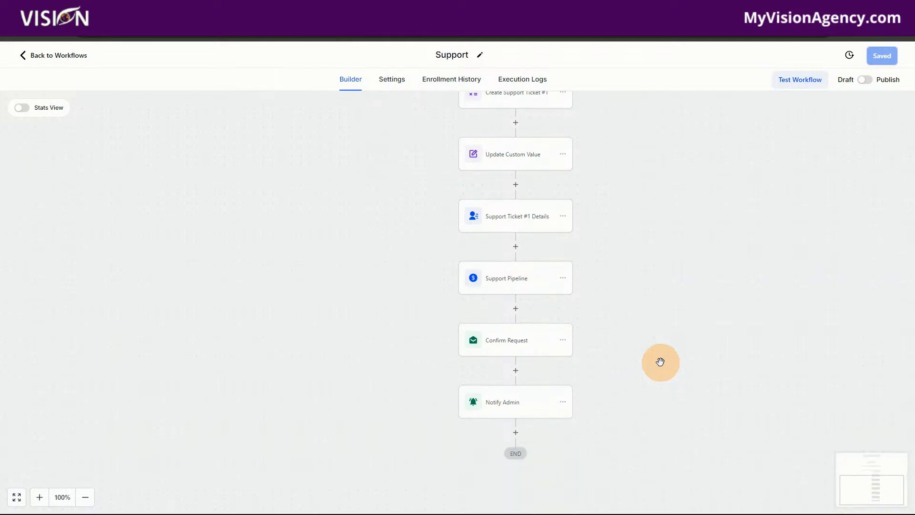
left_click(519, 344)
scroll(781, 225, "down", 3)
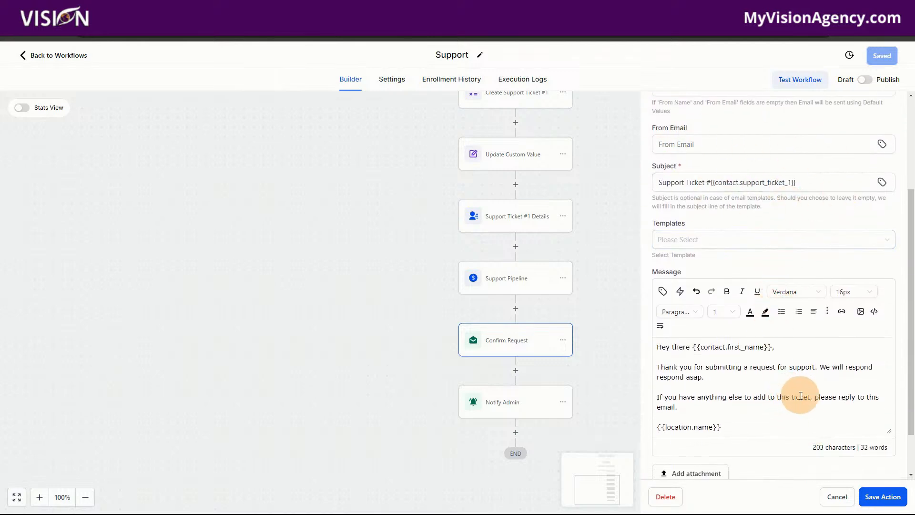
scroll(799, 396, "down", 1)
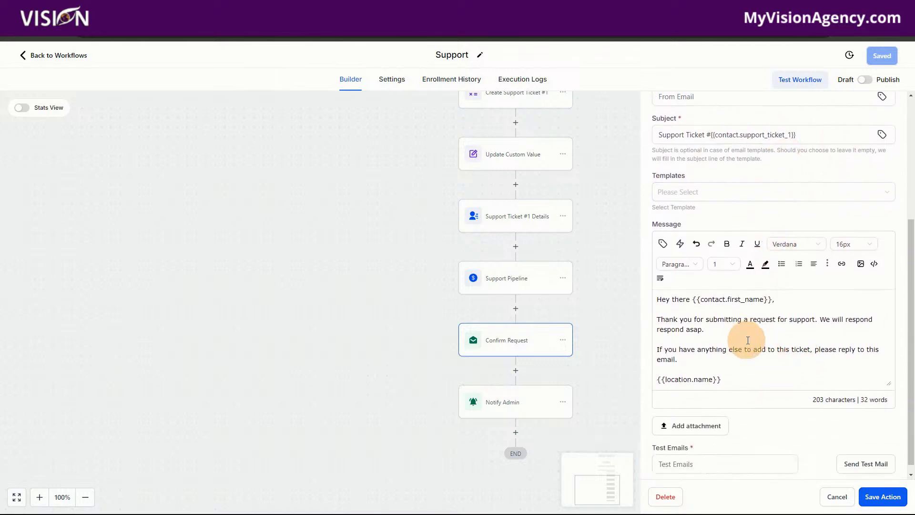
left_click(781, 139)
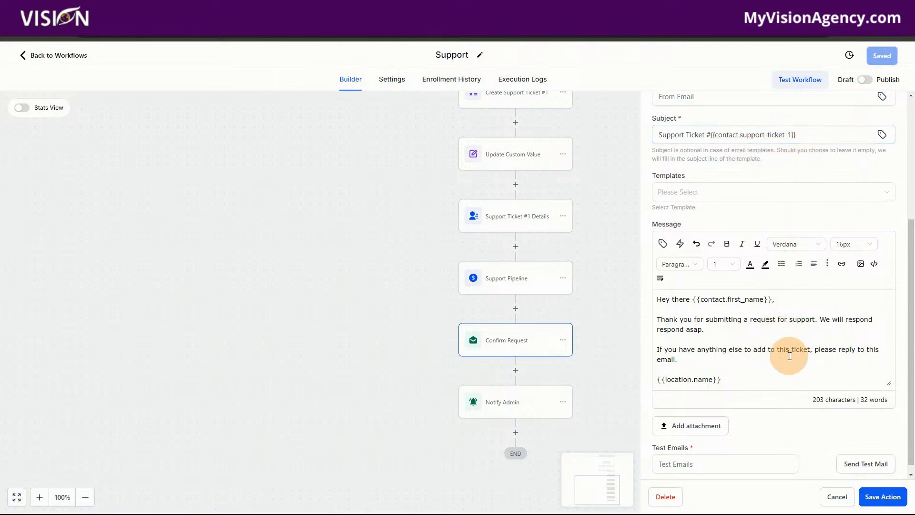
left_click(837, 500)
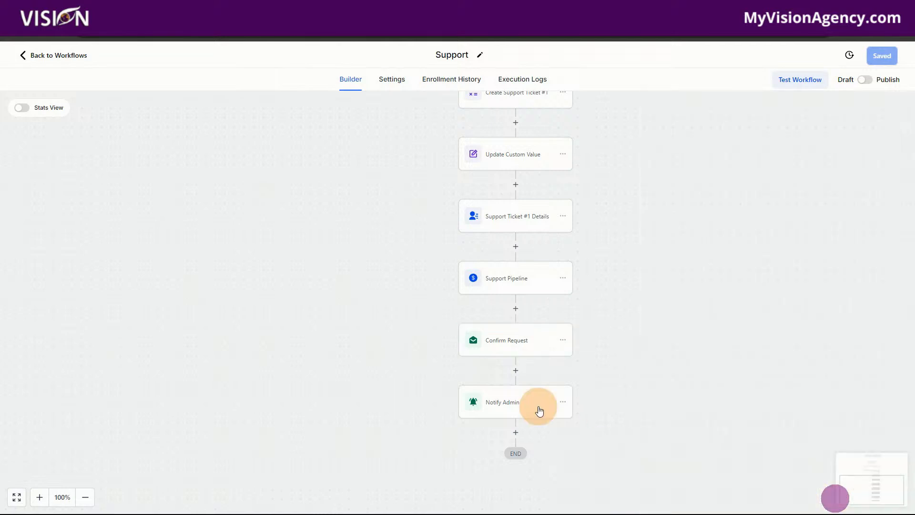
Review the recipient, subject and message of the Notify Admin notification action, closing it without saving.
left_click(509, 409)
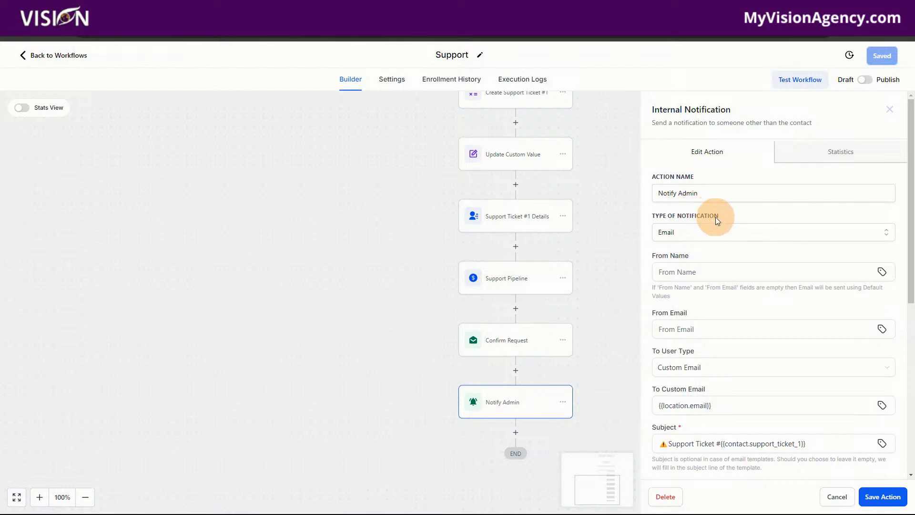
scroll(748, 327, "down", 2)
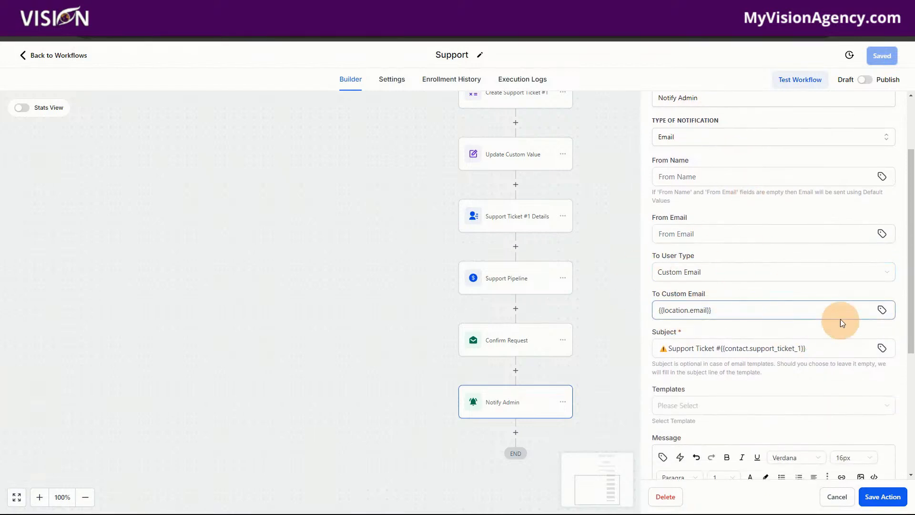
scroll(825, 315, "down", 2)
scroll(825, 294, "down", 1)
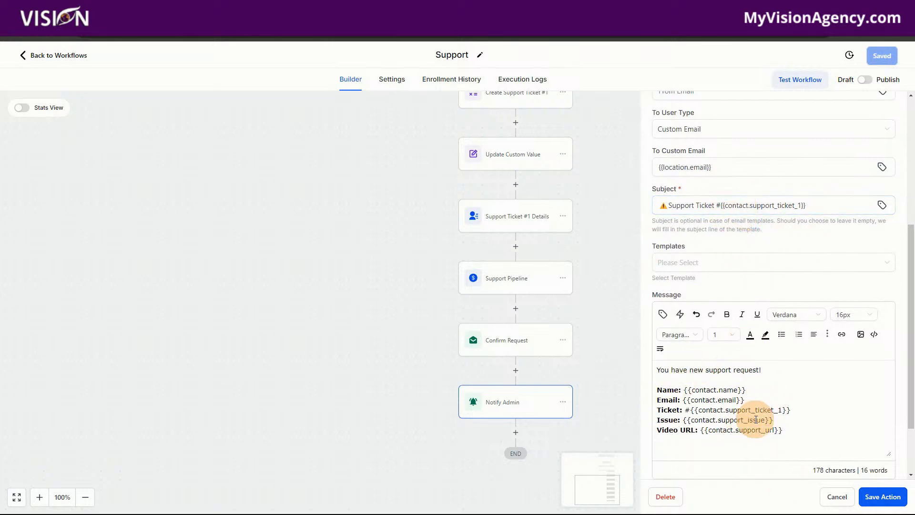
left_click(842, 504)
scroll(415, 276, "up", 5)
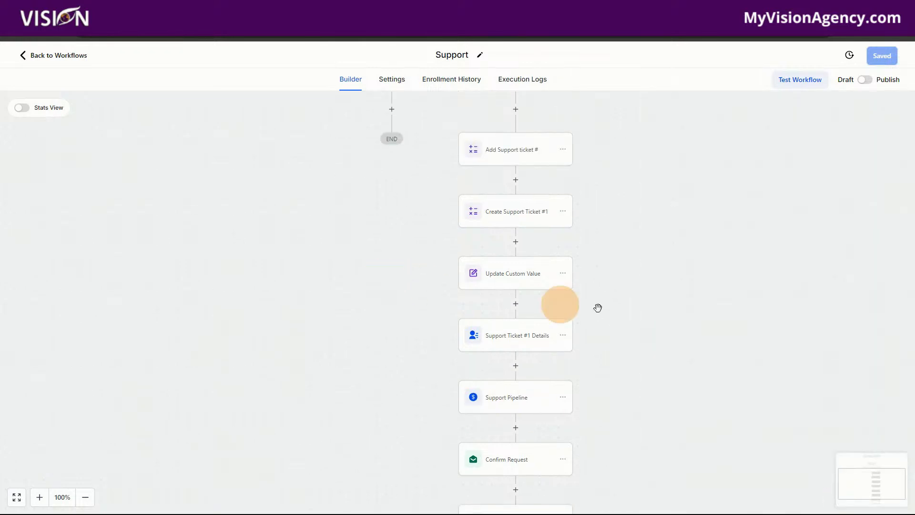
mouse_move(521, 507)
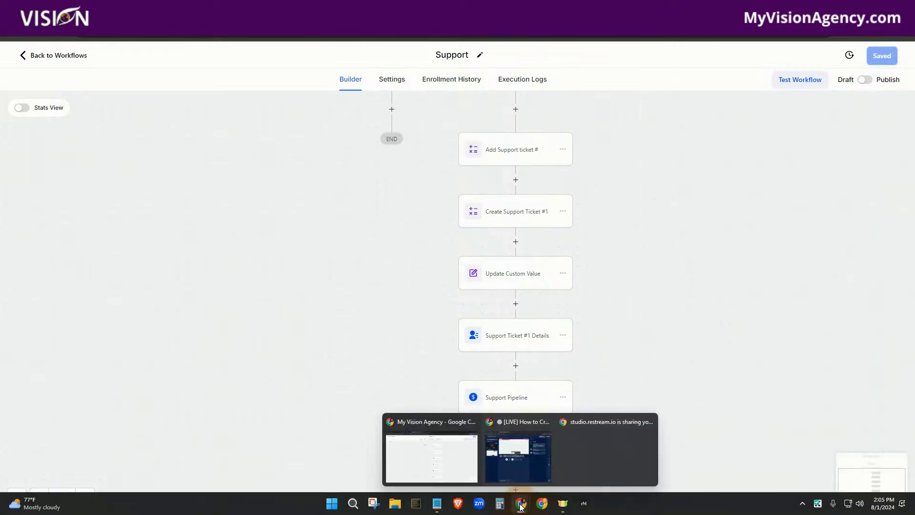
left_click(595, 470)
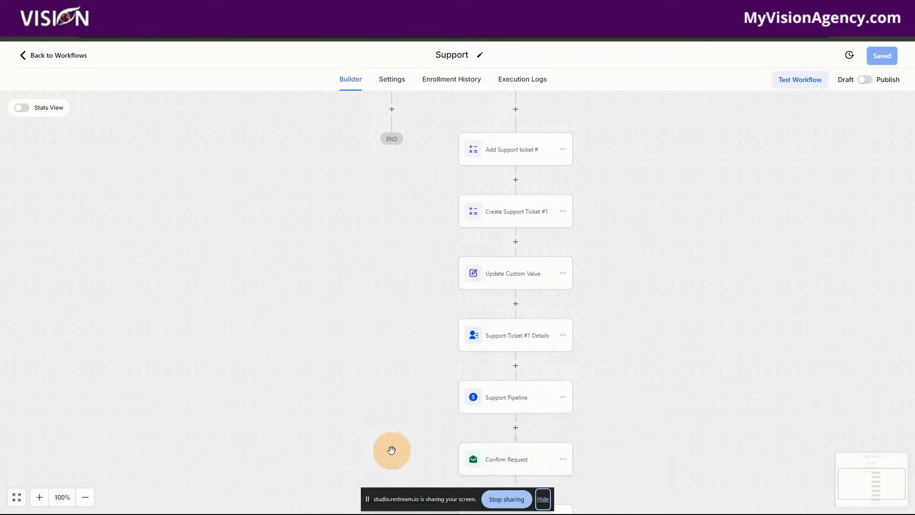
left_click(543, 499)
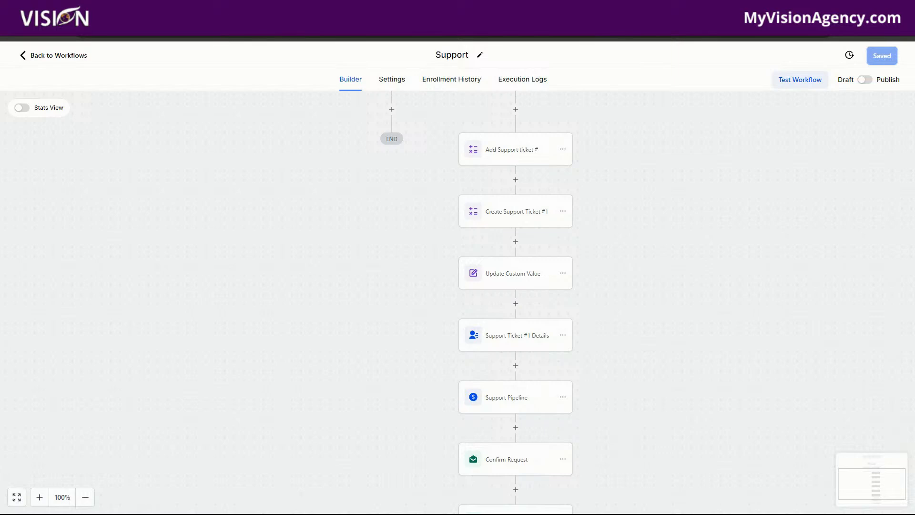
Check the math operation in the No branch's Add Support ticket # action, and close it without saving.
left_click_drag(338, 202, 321, 358)
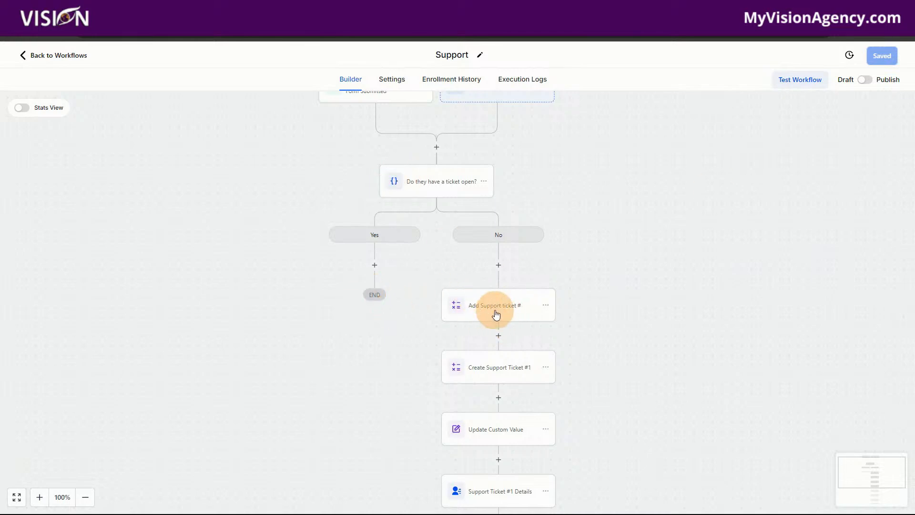
left_click(495, 310)
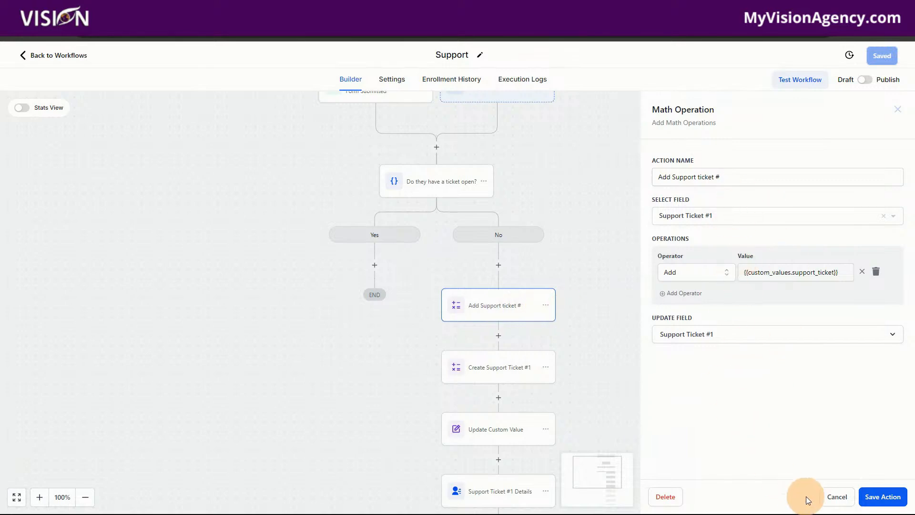
left_click(836, 497)
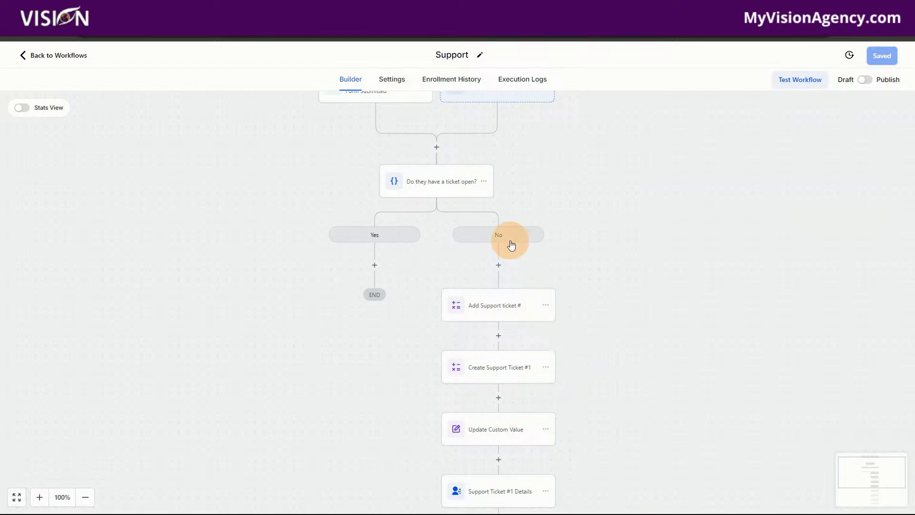
Copy all actions from Add Support ticket # onward in the No branch into the empty Yes branch.
scroll(505, 386, "down", 3)
scroll(509, 396, "down", 3)
scroll(510, 401, "up", 4)
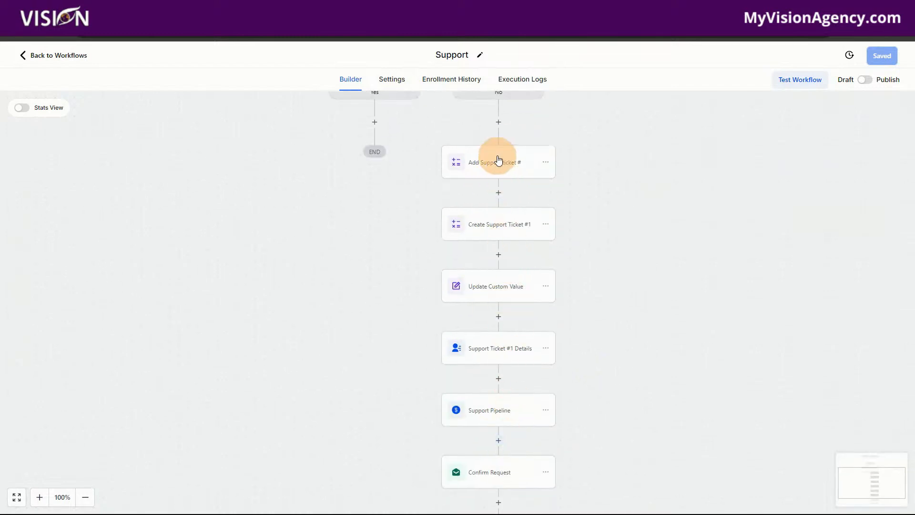
scroll(499, 162, "up", 1)
left_click(547, 211)
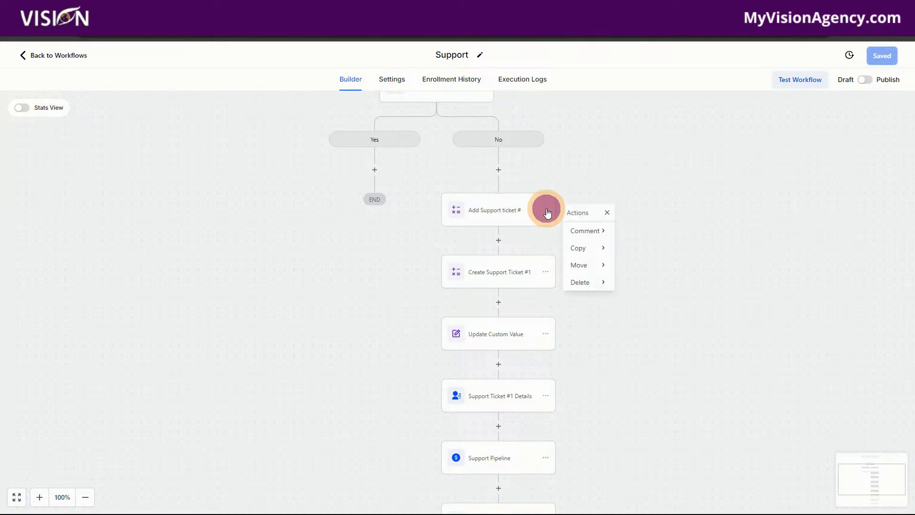
left_click(596, 252)
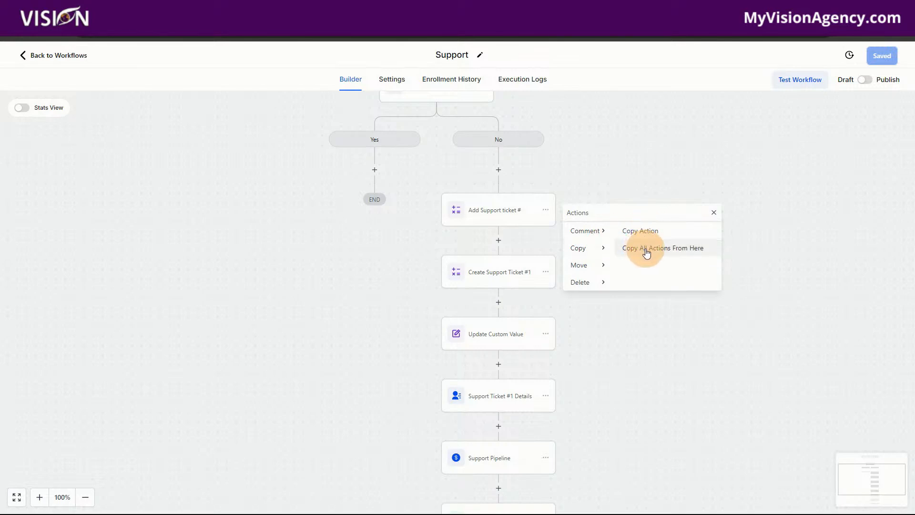
left_click(647, 252)
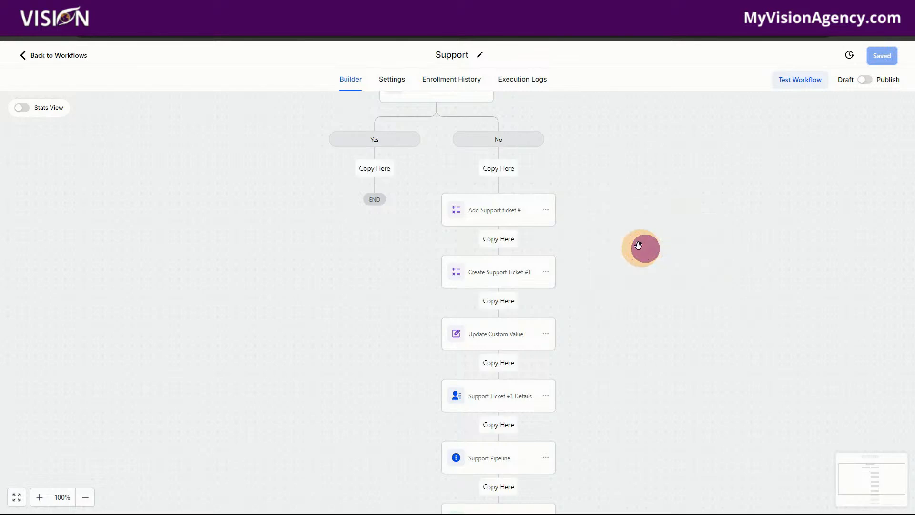
left_click(372, 170)
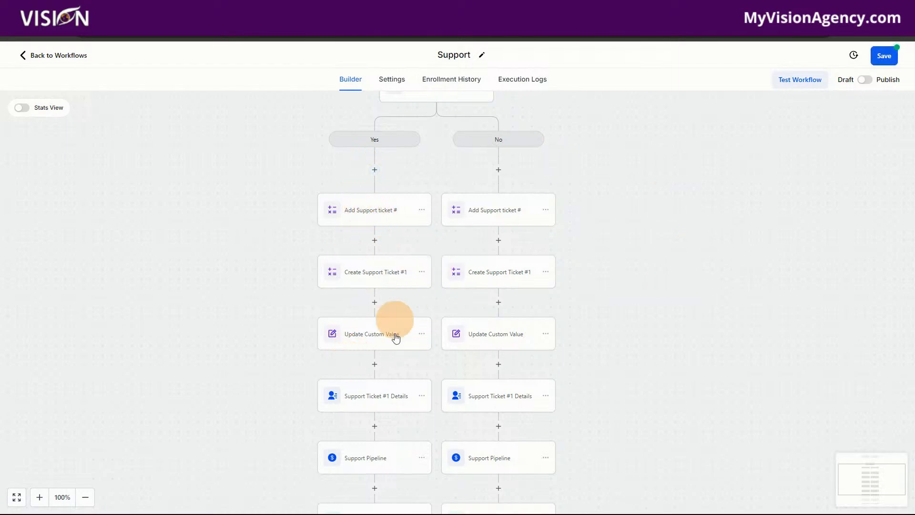
Set both the selected field and update field of the Yes branch's Add Support ticket # action to Support Ticket #2, and save it.
scroll(397, 306, "down", 3)
scroll(391, 434, "up", 3)
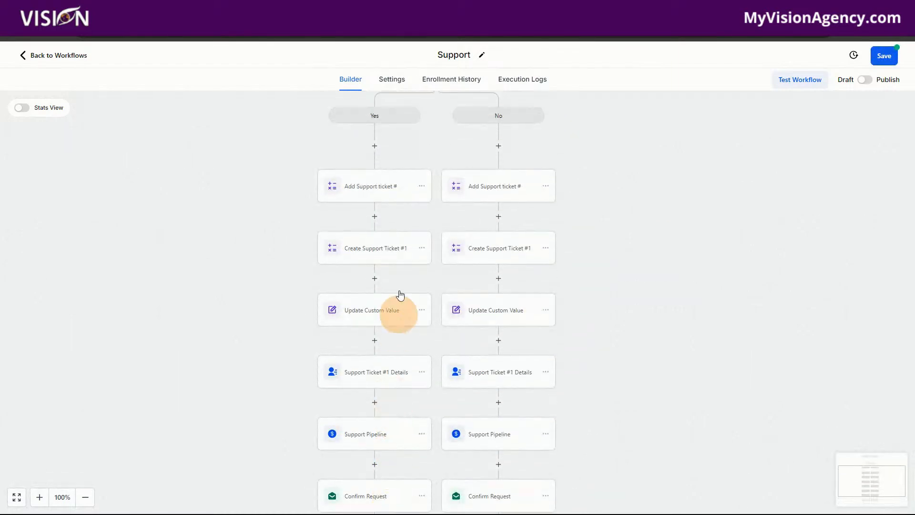
left_click(370, 187)
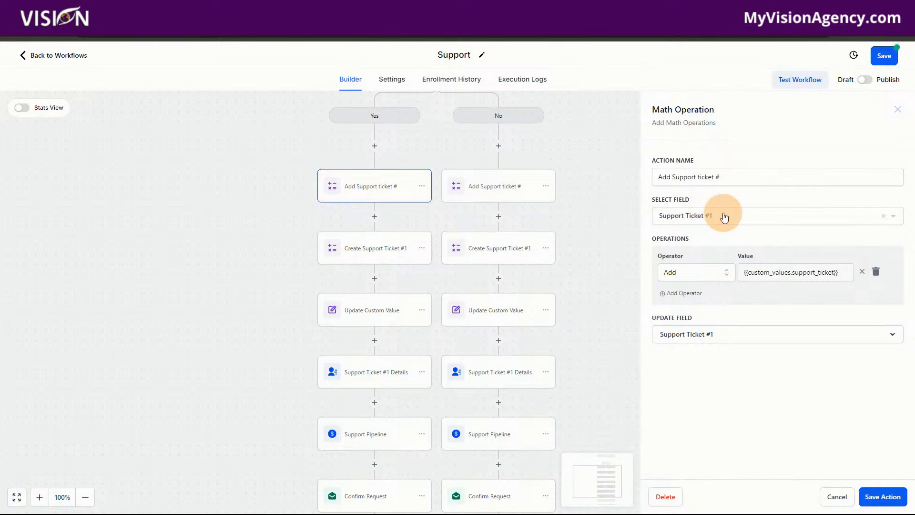
left_click(710, 220)
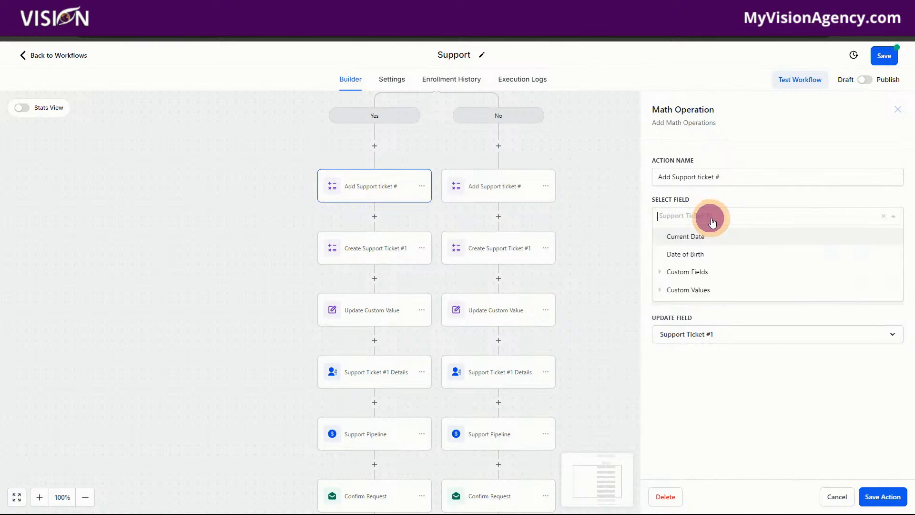
left_click(690, 272)
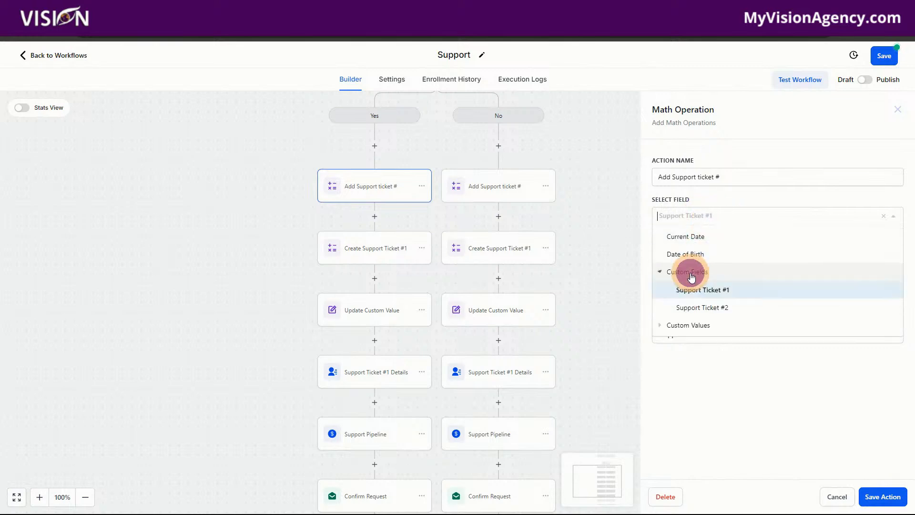
left_click(708, 305)
left_click(684, 337)
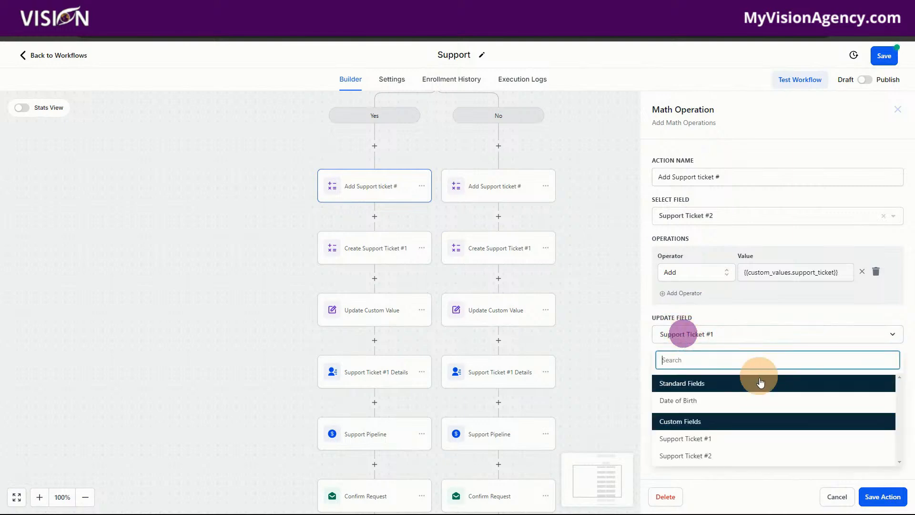
left_click(701, 458)
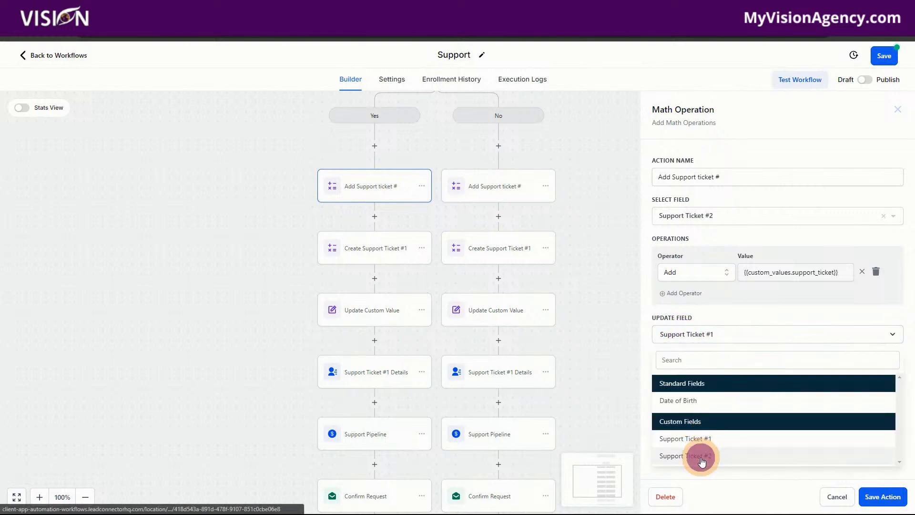
left_click(875, 498)
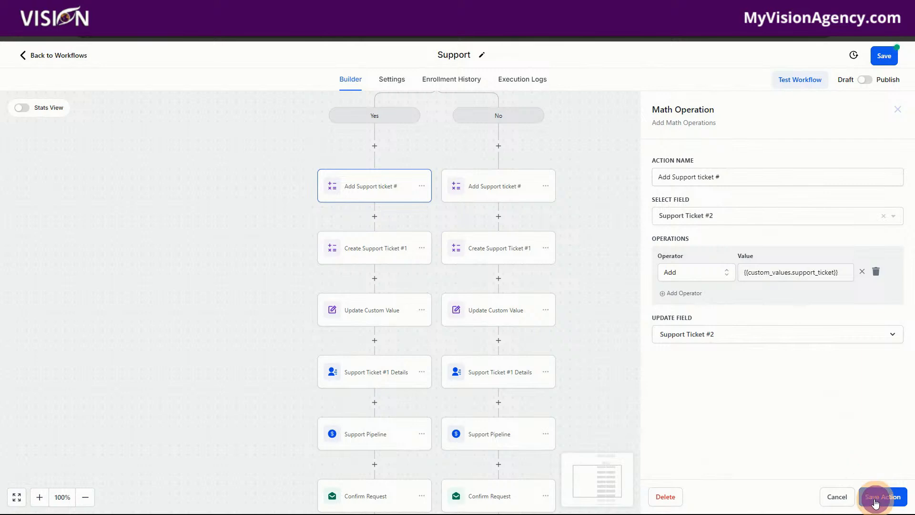
Rename the Yes branch's ticket creation action to Create Support Ticket #2, set its selected and update fields to Support Ticket #2, and save the workflow.
left_click(374, 245)
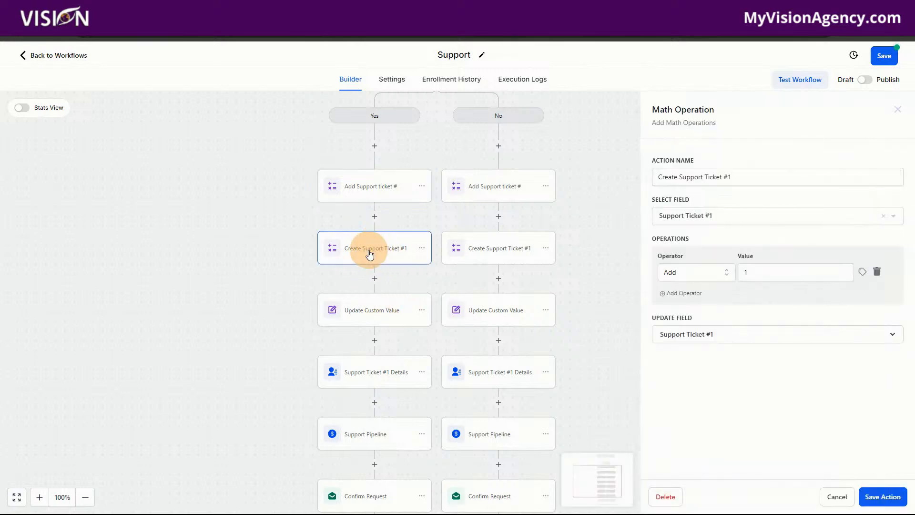
left_click(728, 178)
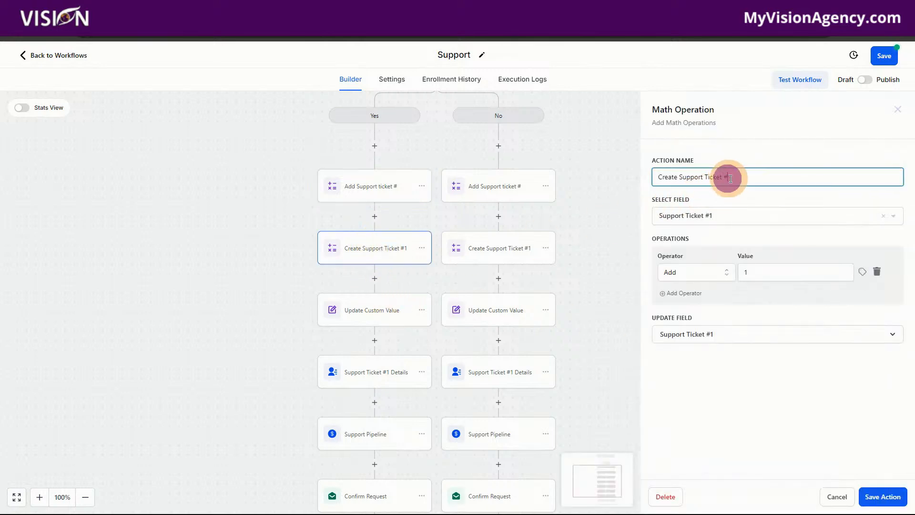
left_click(710, 220)
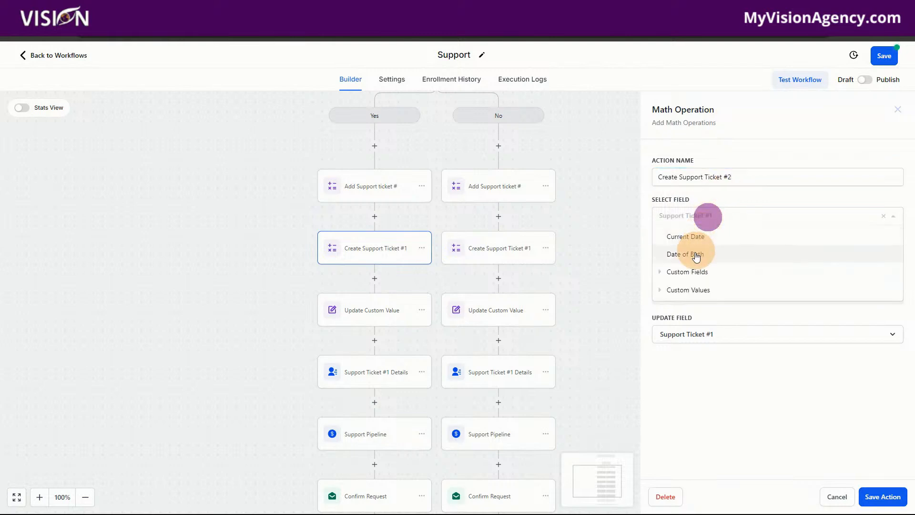
left_click(688, 271)
left_click(702, 308)
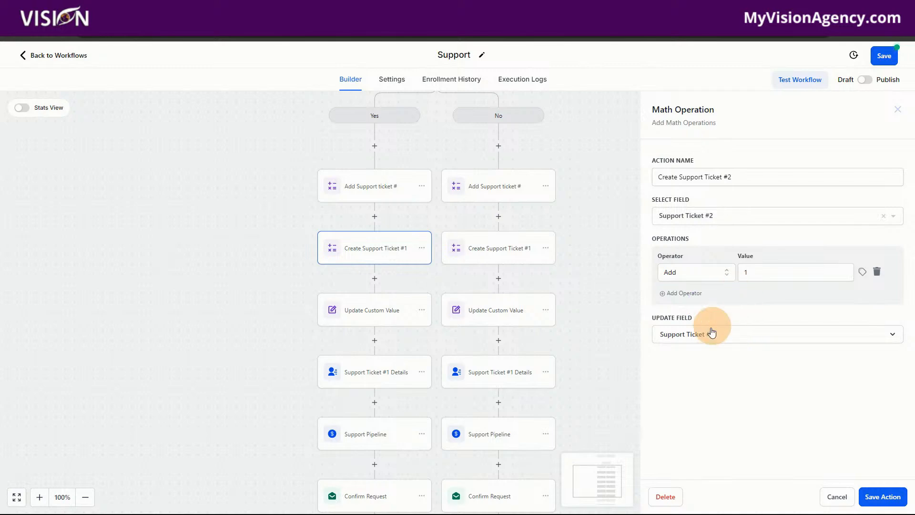
left_click(704, 333)
left_click(689, 457)
left_click(881, 496)
left_click(880, 46)
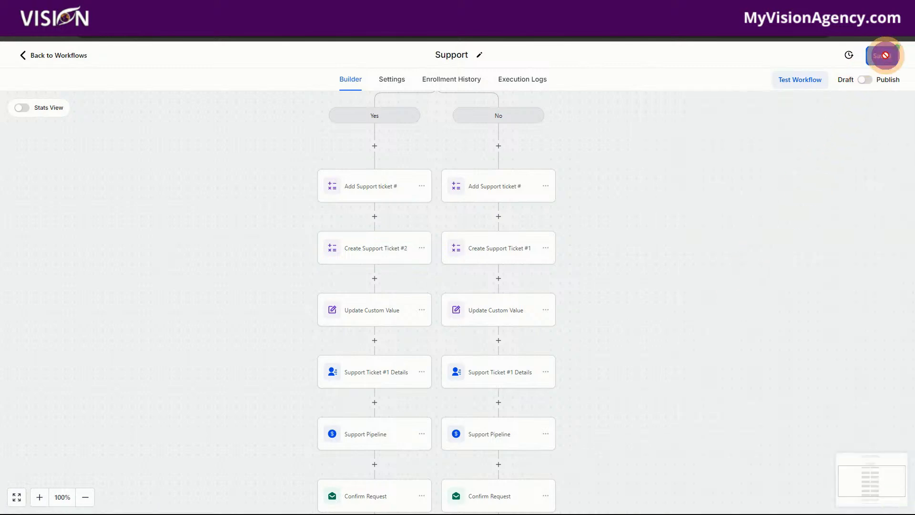
Replace the new value in the Yes branch's Update Custom Value action with the contact custom field Support Ticket #2, and save the action.
left_click(358, 319)
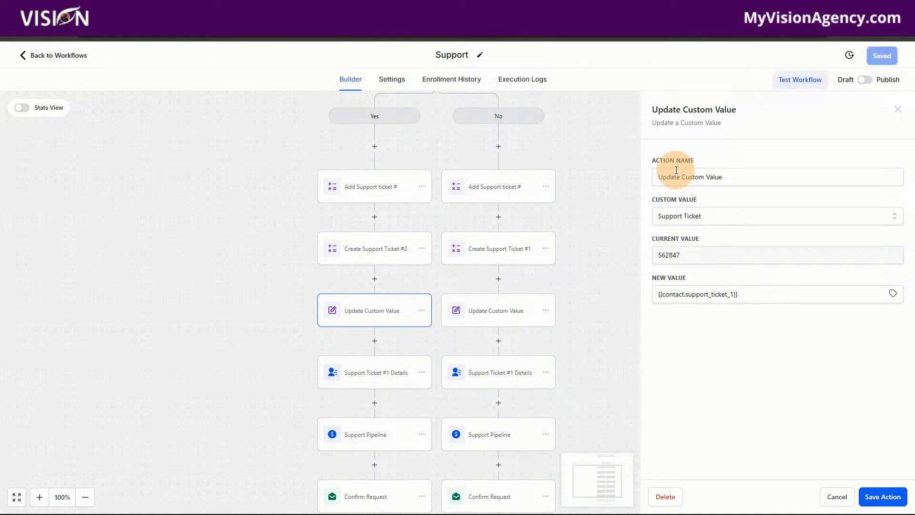
left_click_drag(750, 296, 655, 297)
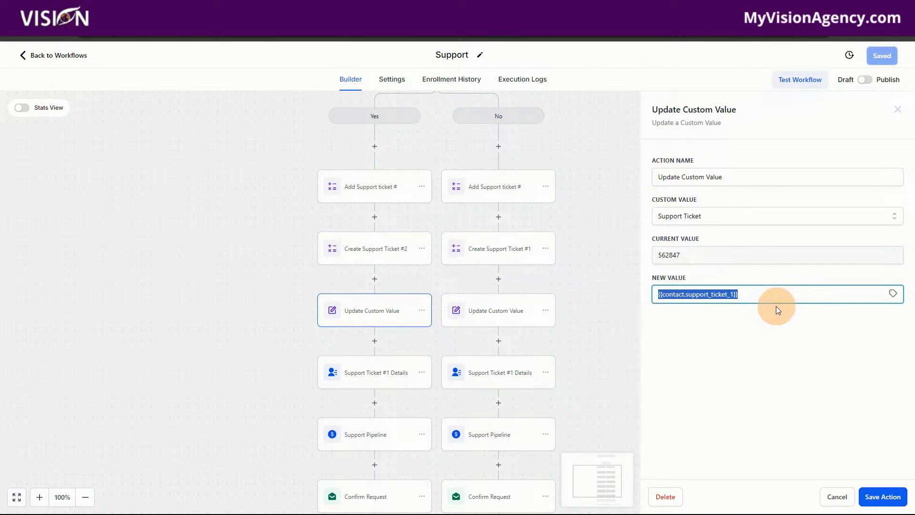
key("BackSpace")
left_click(892, 293)
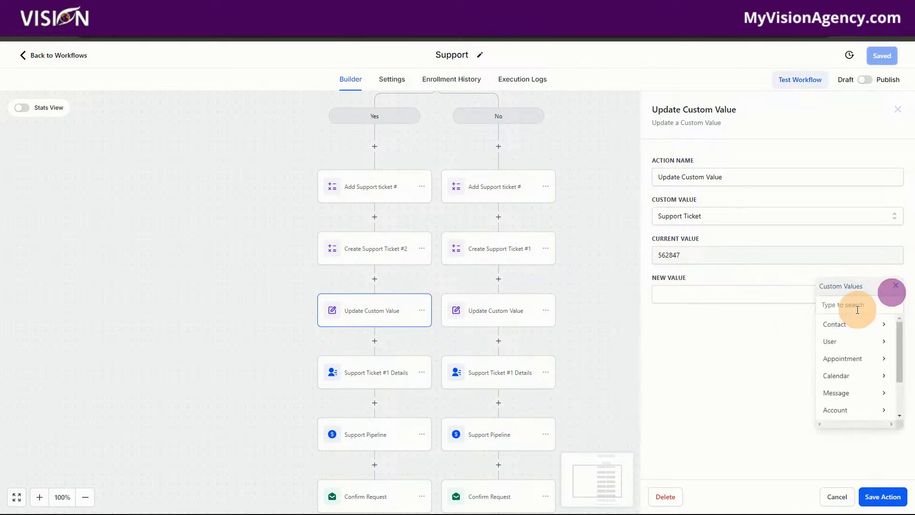
left_click(837, 324)
scroll(849, 382, "down", 5)
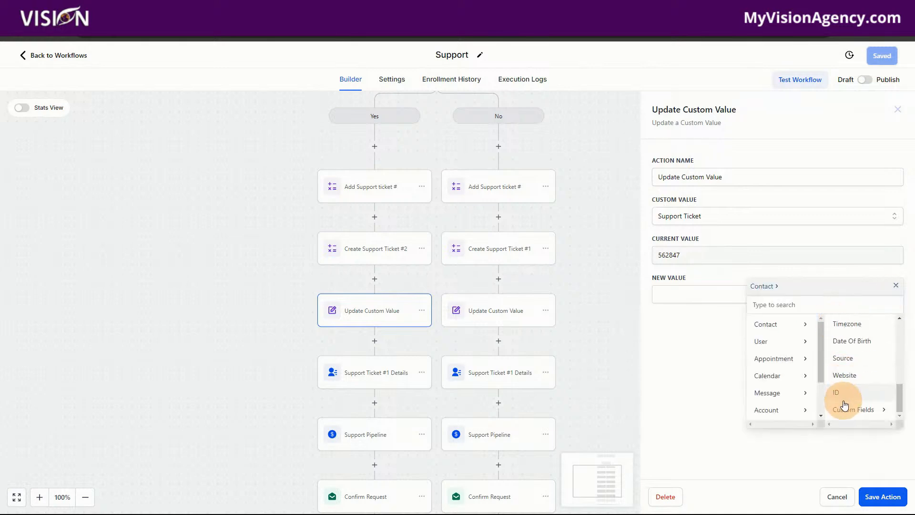
left_click(842, 411)
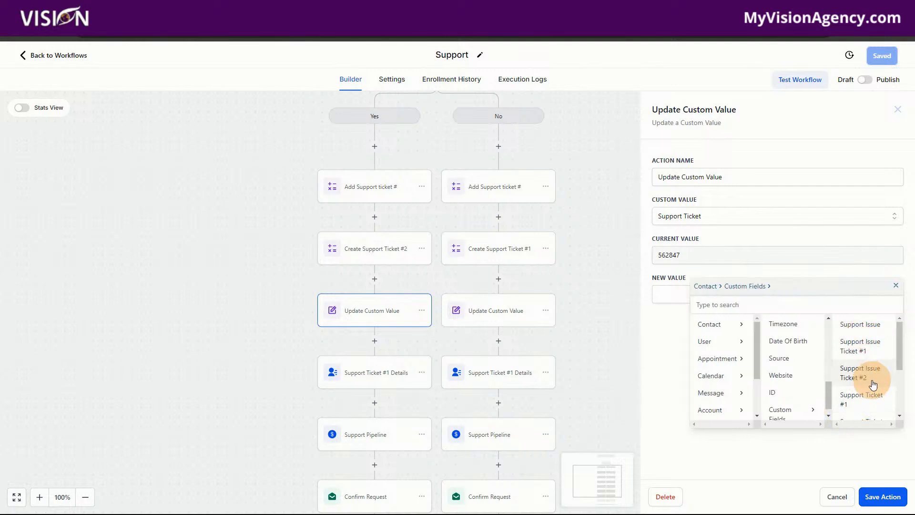
scroll(873, 385, "down", 3)
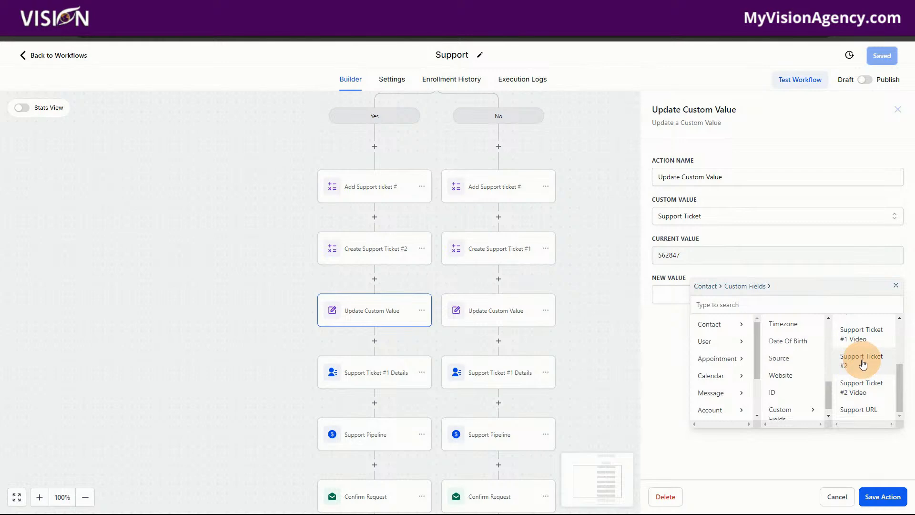
left_click(863, 364)
left_click(883, 497)
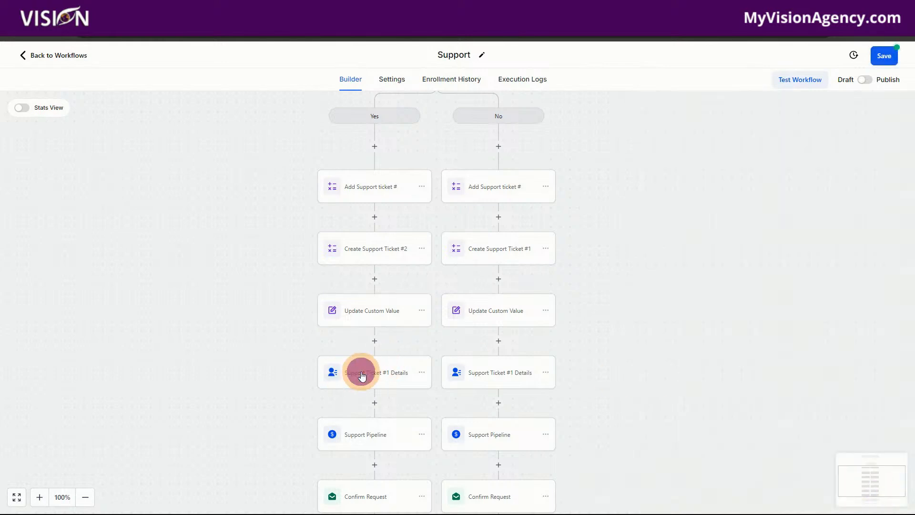
Rename the Yes branch's contact field update action to Support Ticket #2 Details and change its first field to Support Ticket #2 Video.
left_click(362, 376)
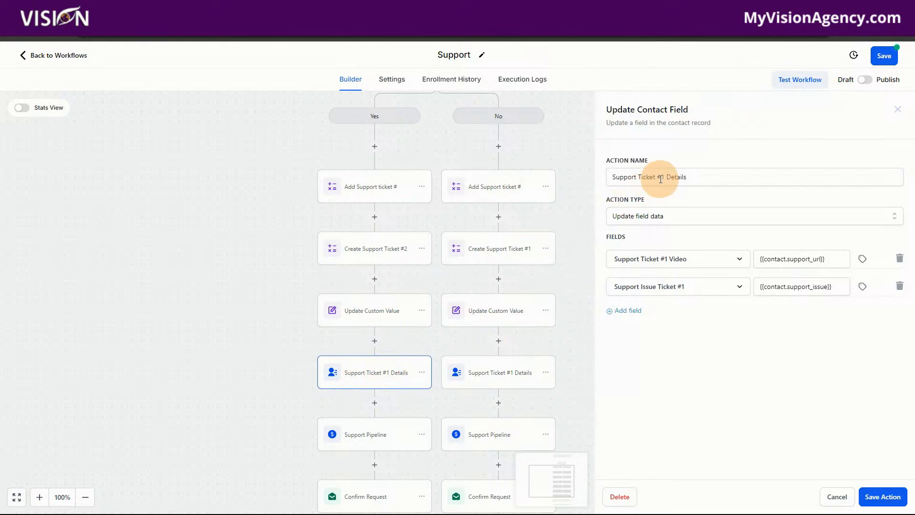
left_click_drag(662, 179, 670, 178)
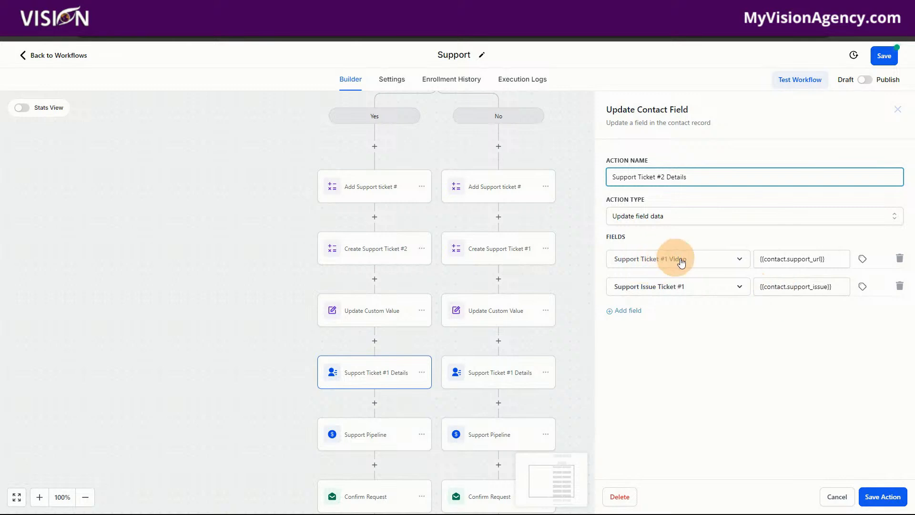
left_click(839, 262)
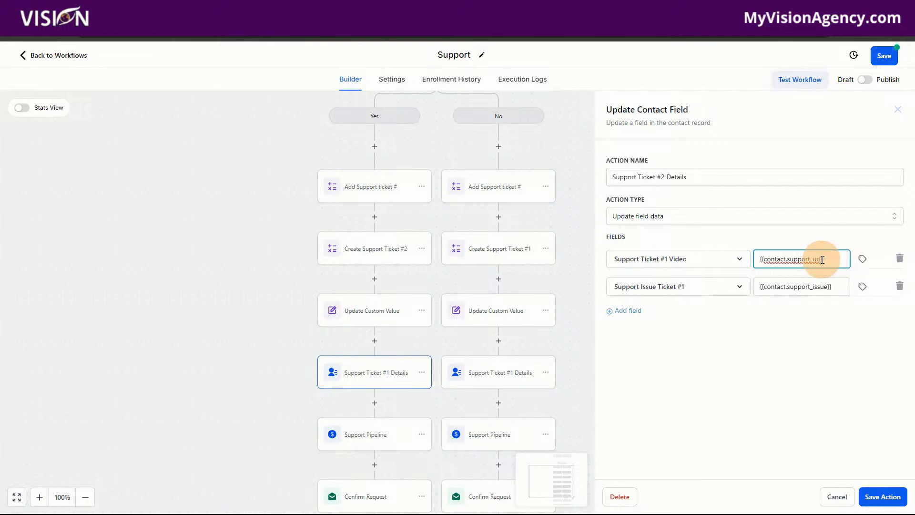
left_click(697, 260)
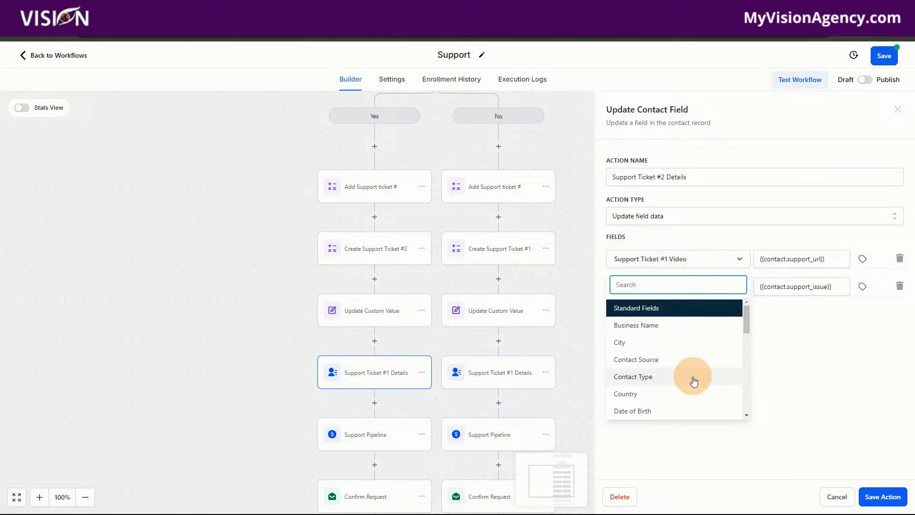
scroll(689, 401, "down", 5)
scroll(682, 403, "down", 3)
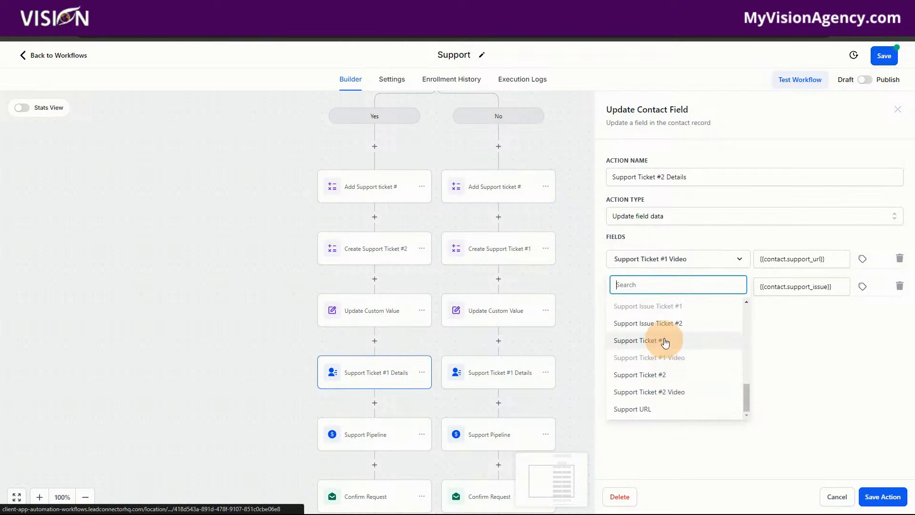
left_click(659, 396)
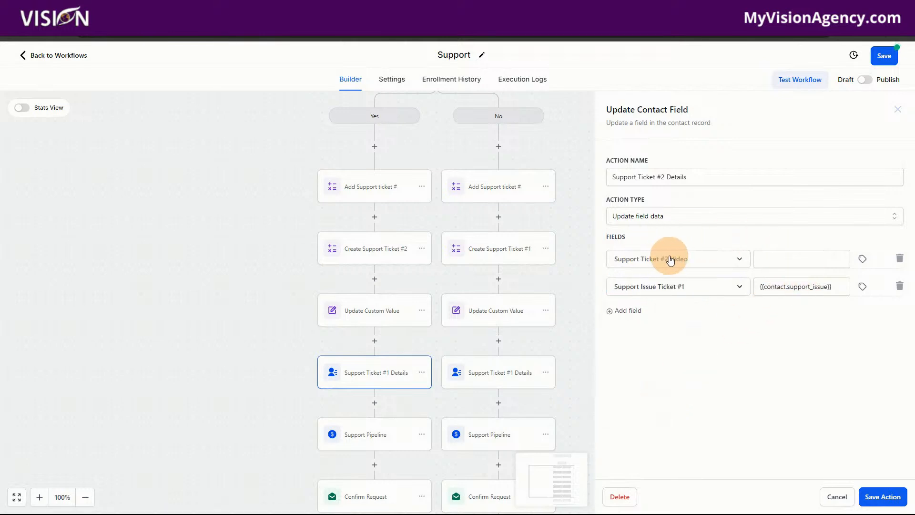
Fill the Support Ticket #2 Video field's value with the contact custom field Support URL.
left_click(808, 260)
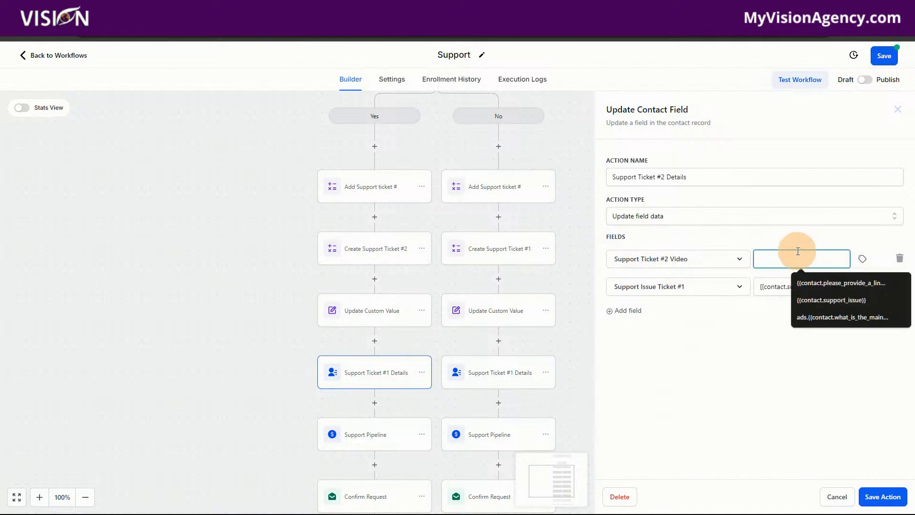
left_click(791, 246)
left_click(791, 260)
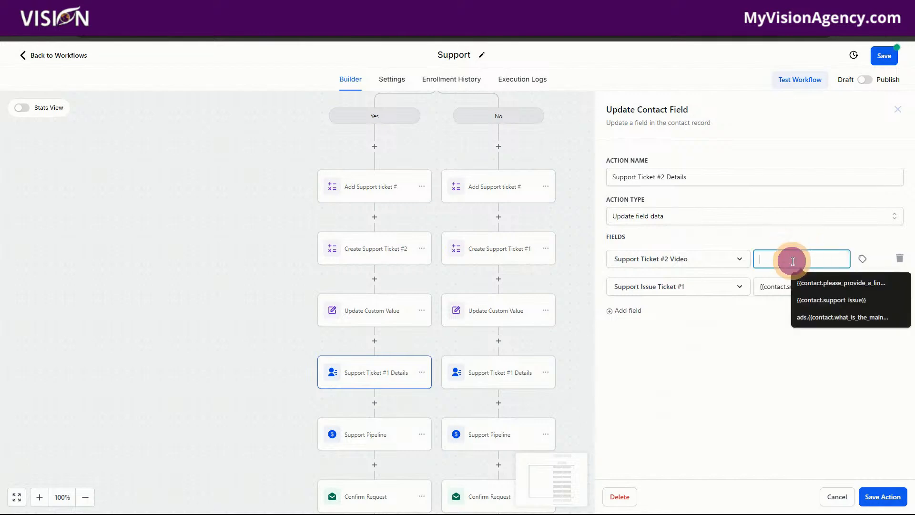
left_click(863, 260)
left_click(842, 299)
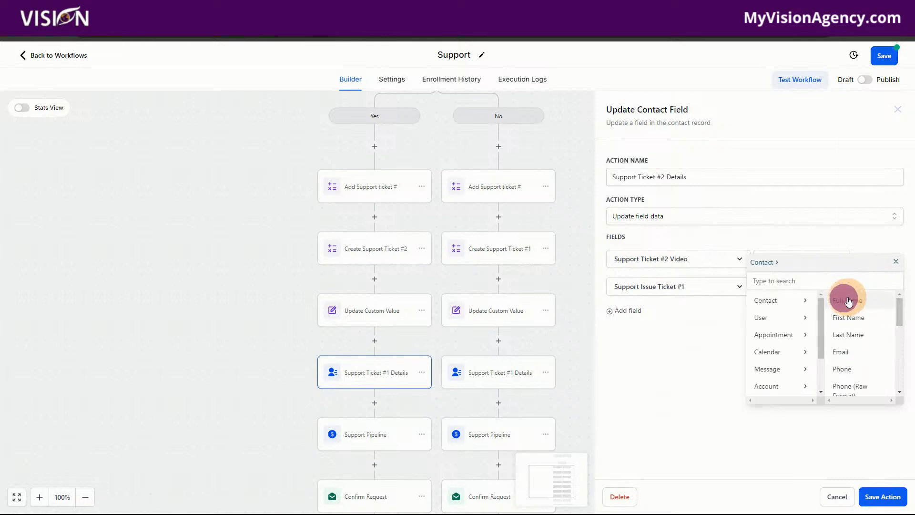
scroll(868, 378, "down", 5)
left_click(855, 387)
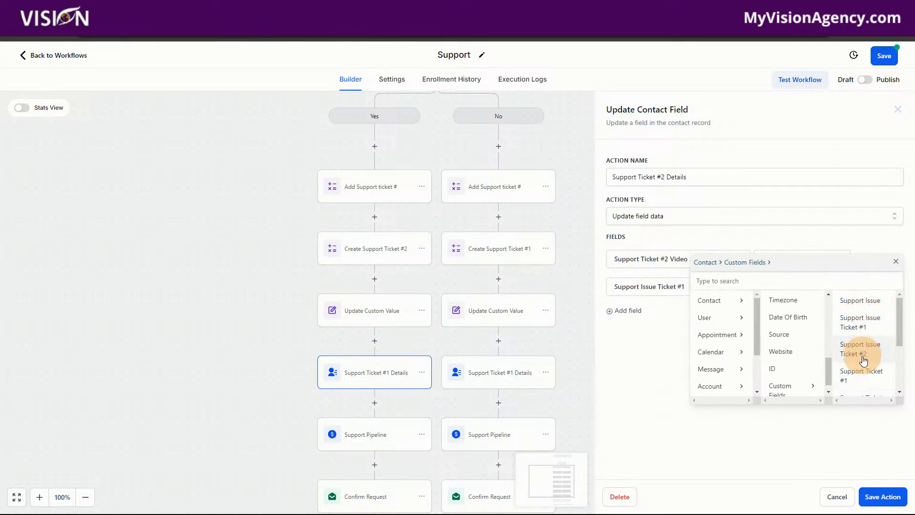
scroll(867, 377, "down", 1)
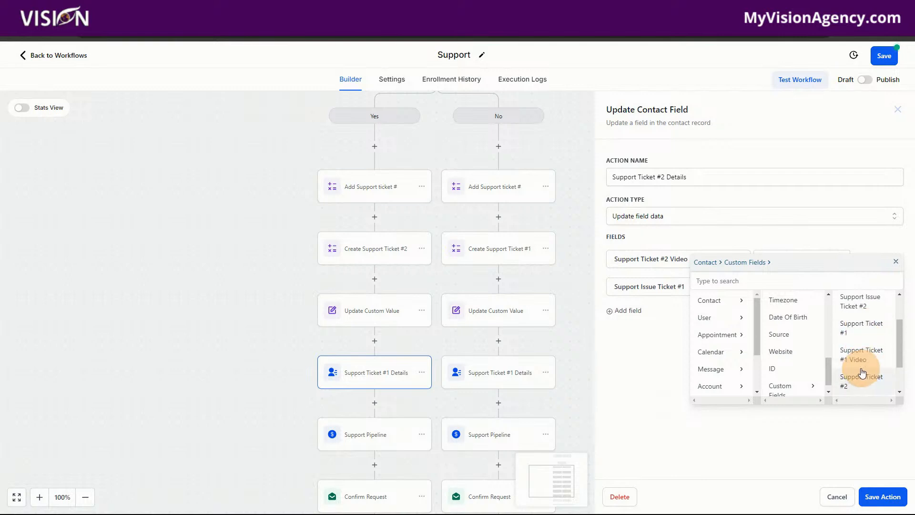
scroll(861, 378, "down", 2)
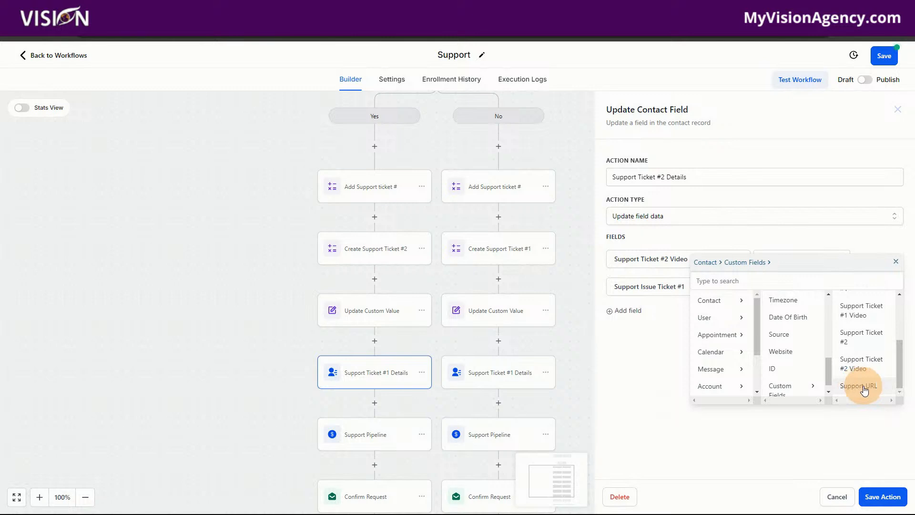
left_click(861, 386)
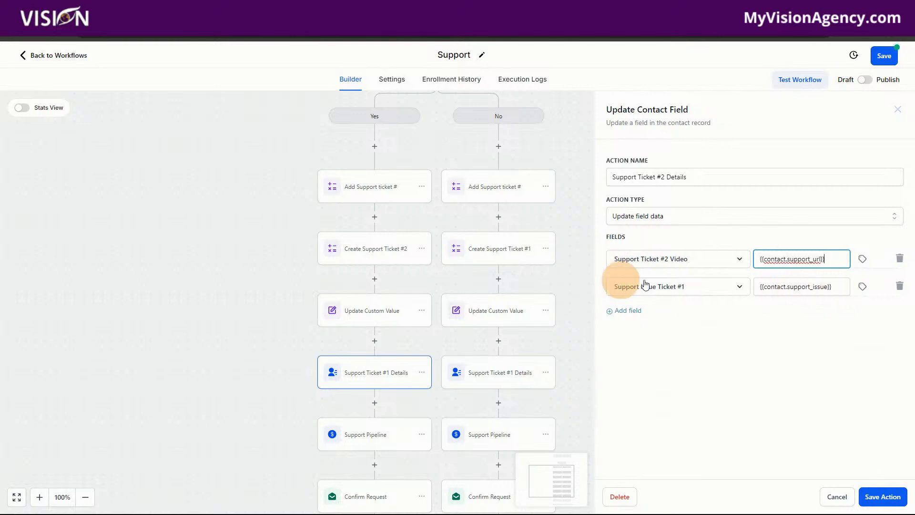
Change the second field to Support Issue Ticket #2 with the value {{contact.support_issue}}, and save the action and the workflow.
left_click_drag(845, 285, 761, 287)
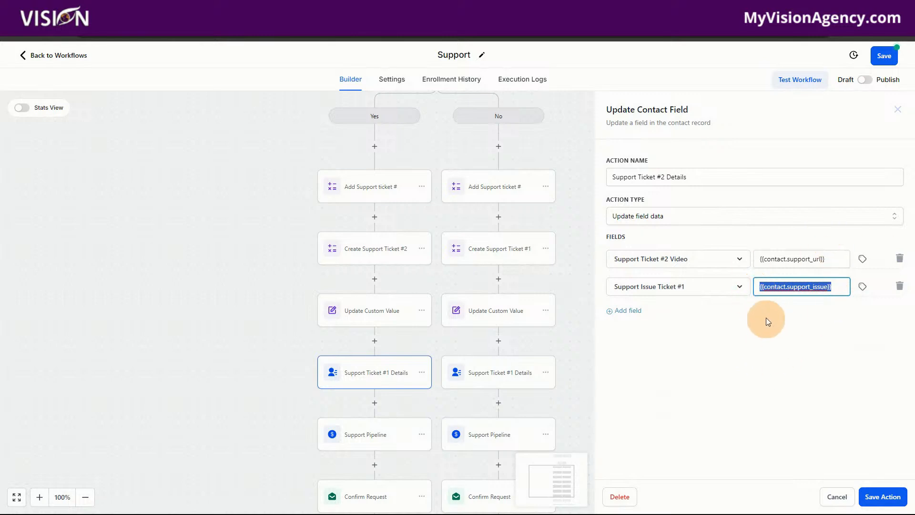
left_click(657, 290)
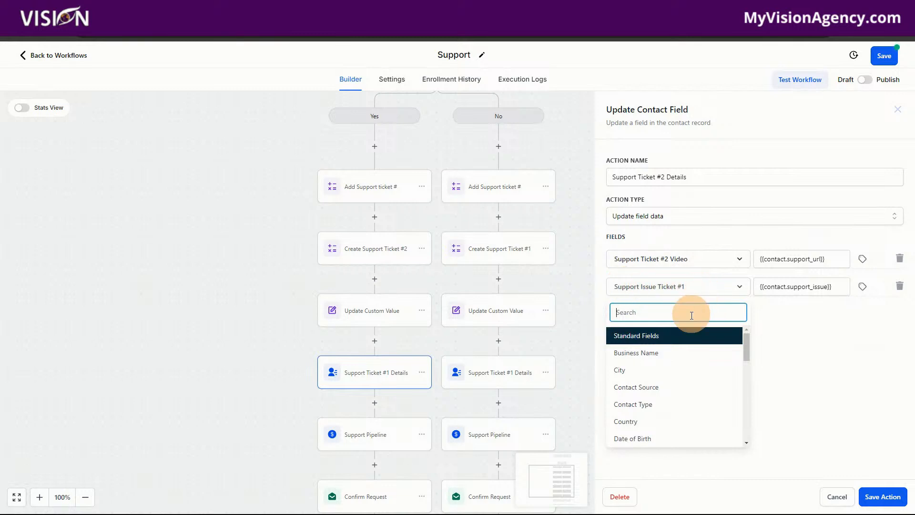
scroll(666, 400, "down", 3)
scroll(666, 399, "down", 5)
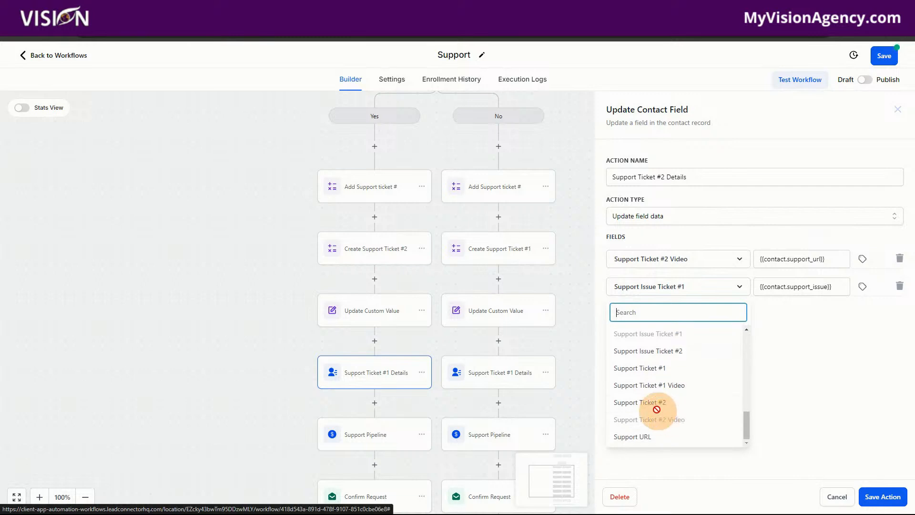
left_click(673, 353)
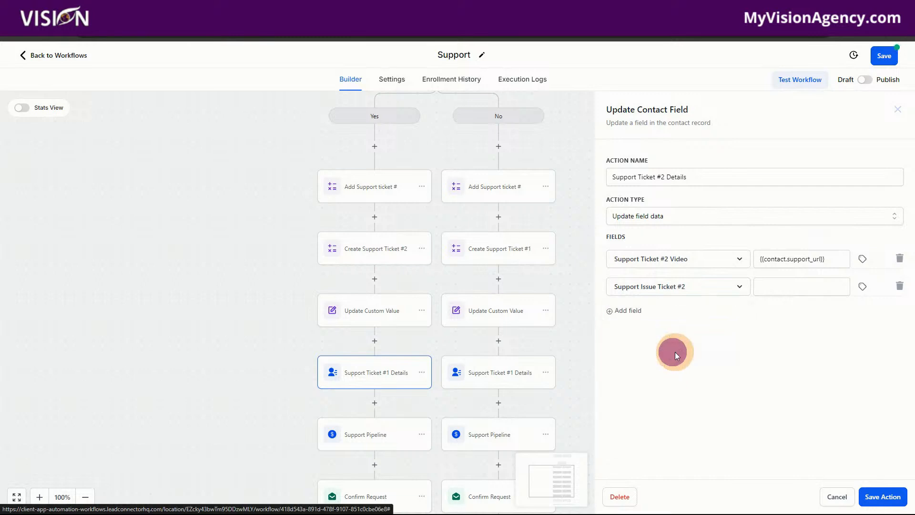
left_click(799, 286)
type("{{contact.support_issue}}")
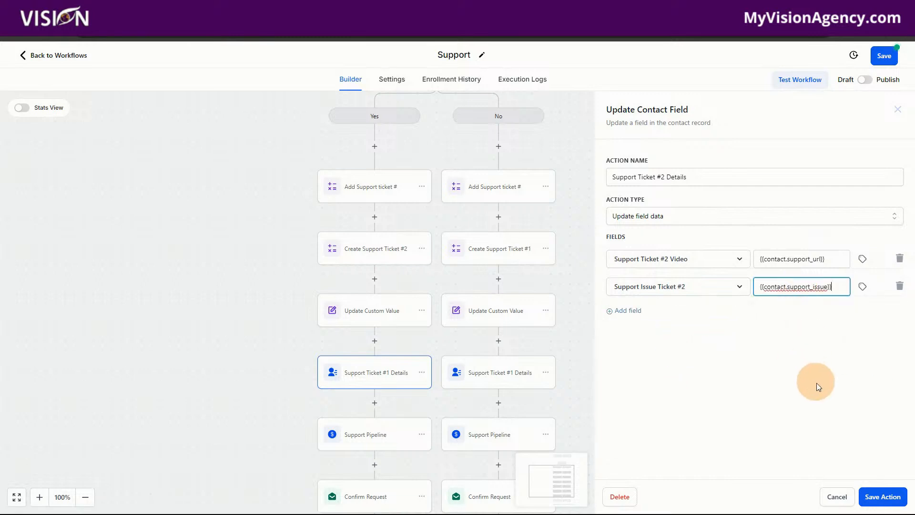
left_click(879, 496)
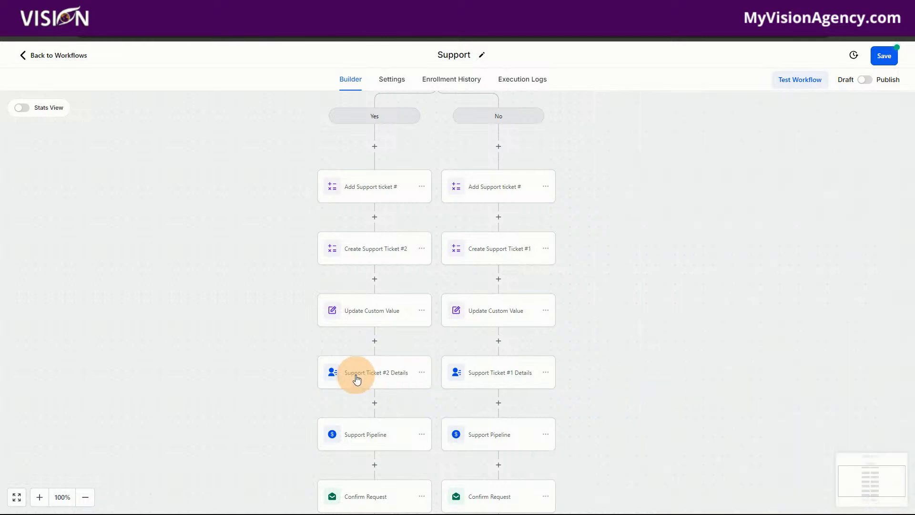
left_click(885, 55)
scroll(599, 348, "down", 2)
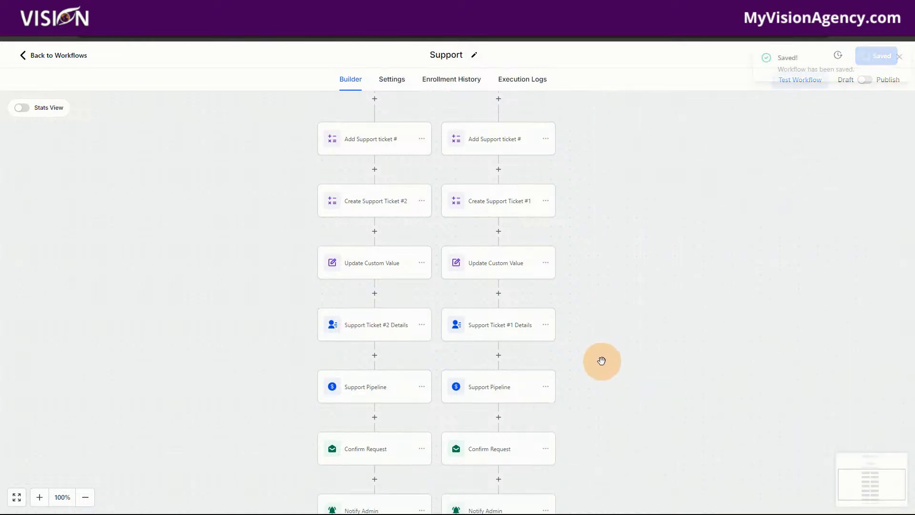
left_click(371, 286)
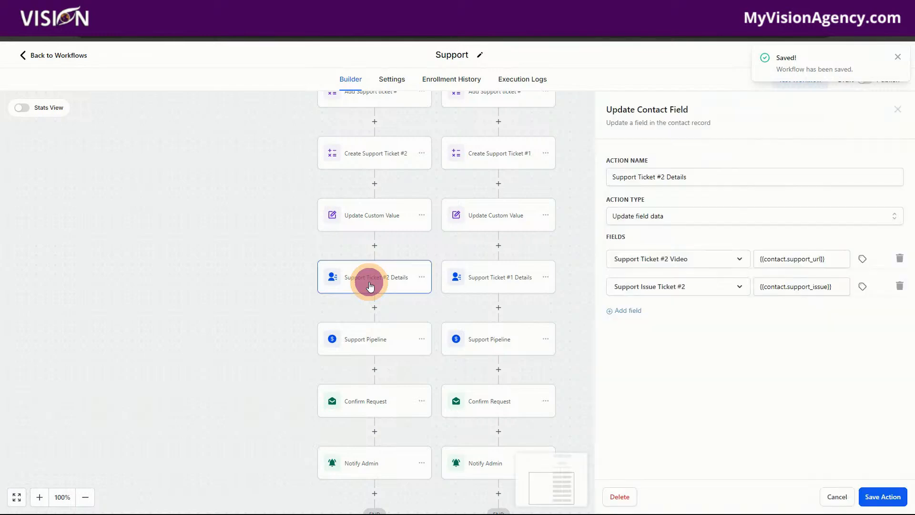
Replace the ticket placeholder in the opportunity name of the Yes branch's Support Pipeline action with contact custom field Support Ticket #2, and save the action.
left_click(372, 346)
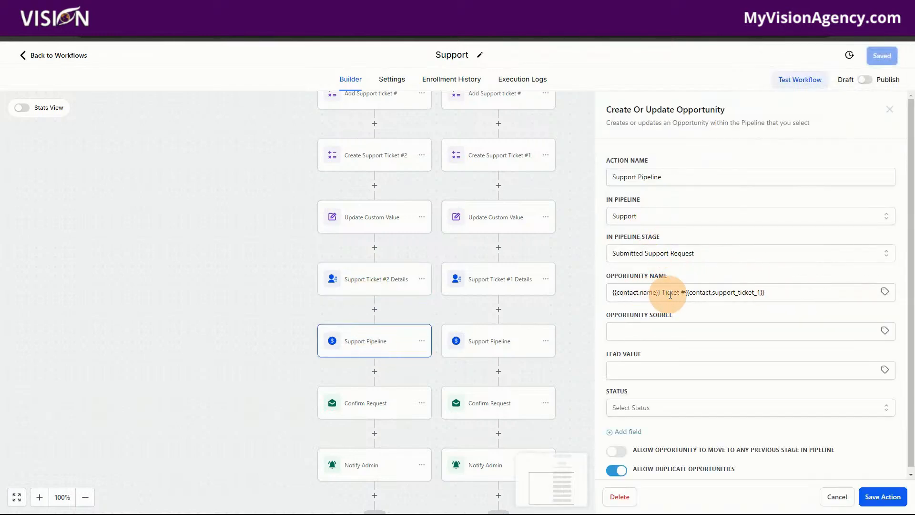
left_click_drag(777, 291, 685, 301)
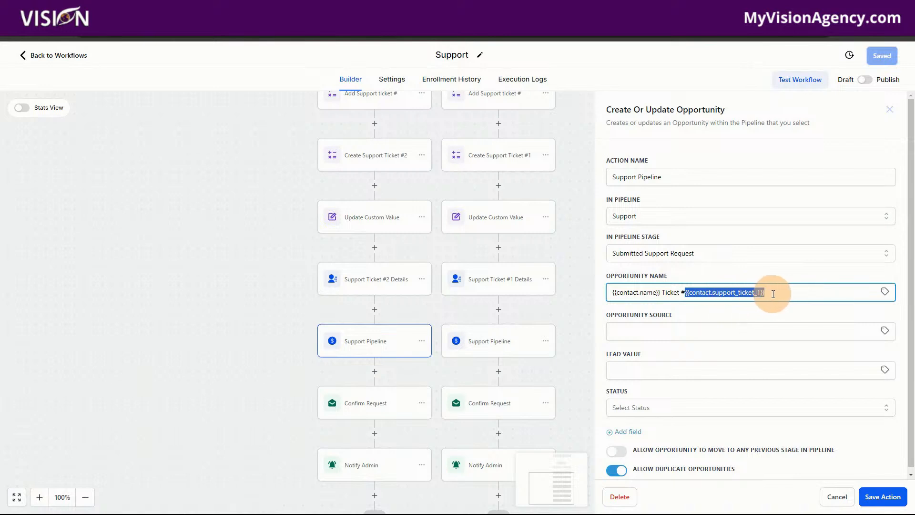
left_click(884, 292)
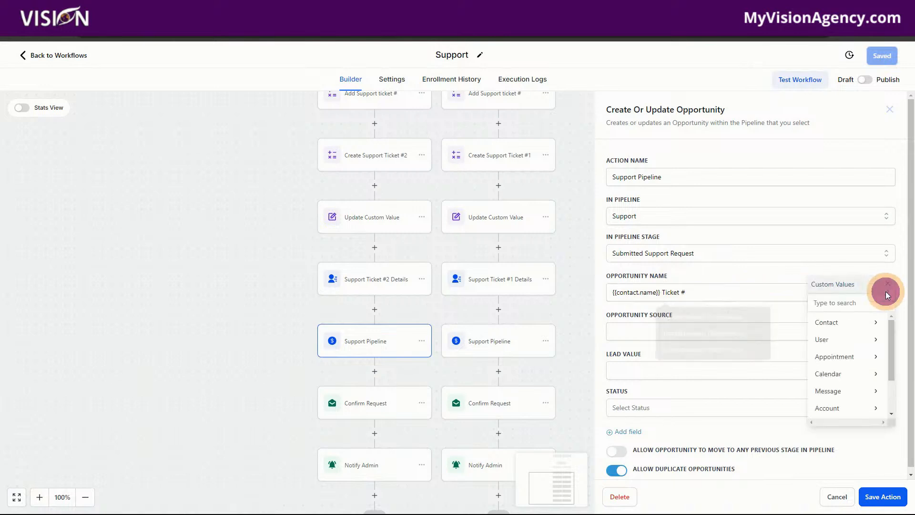
left_click(835, 323)
scroll(848, 396, "down", 3)
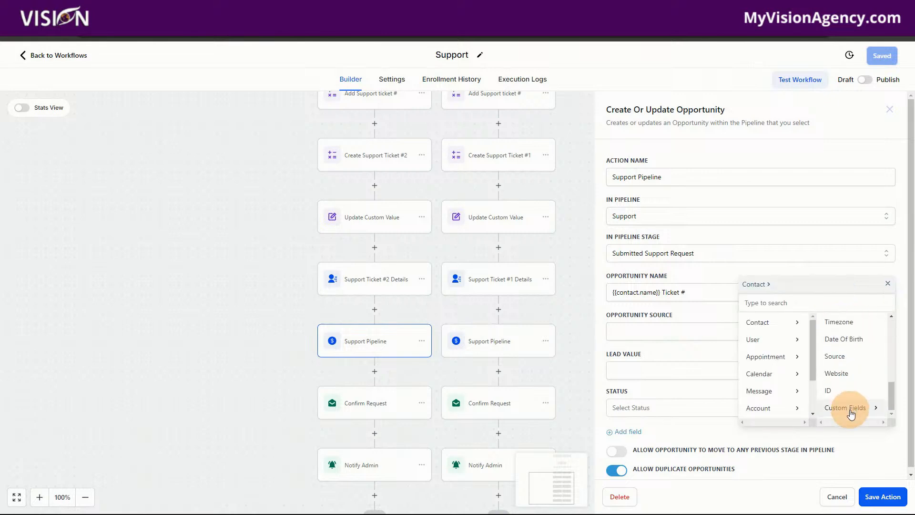
left_click(850, 410)
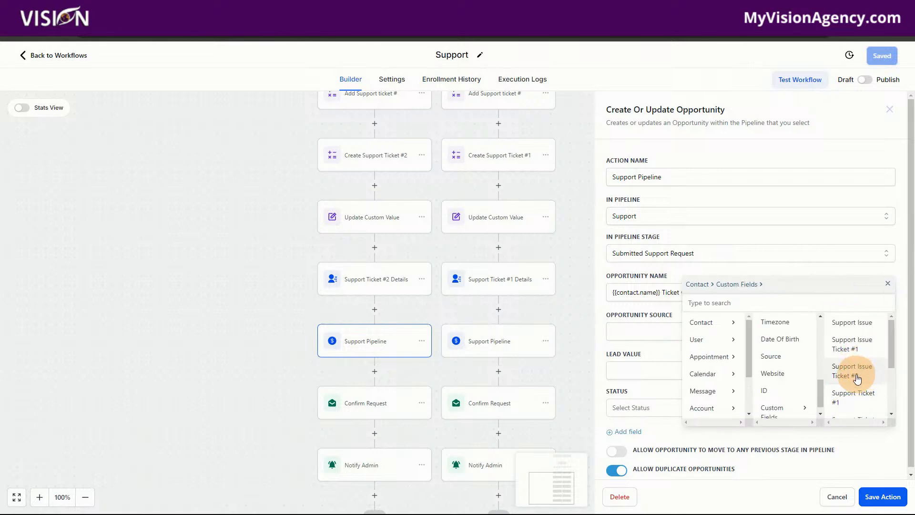
scroll(856, 402, "down", 1)
scroll(854, 386, "down", 2)
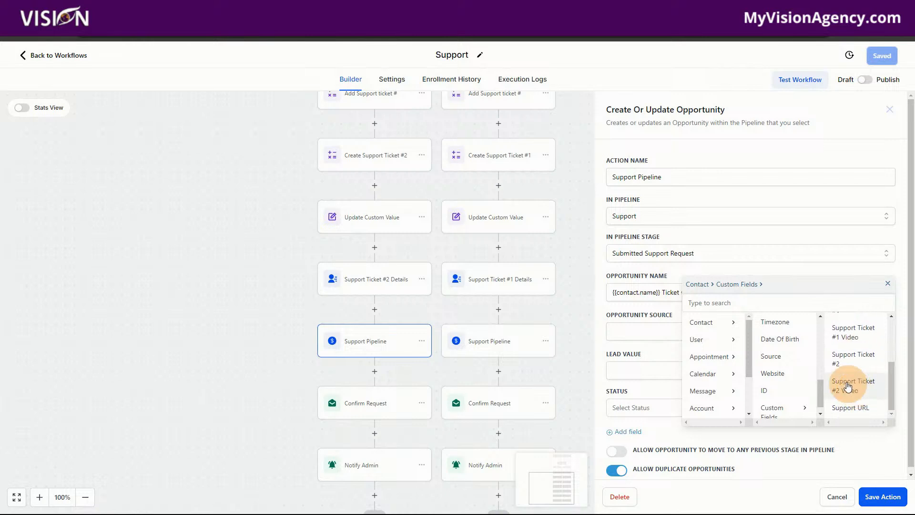
left_click(855, 364)
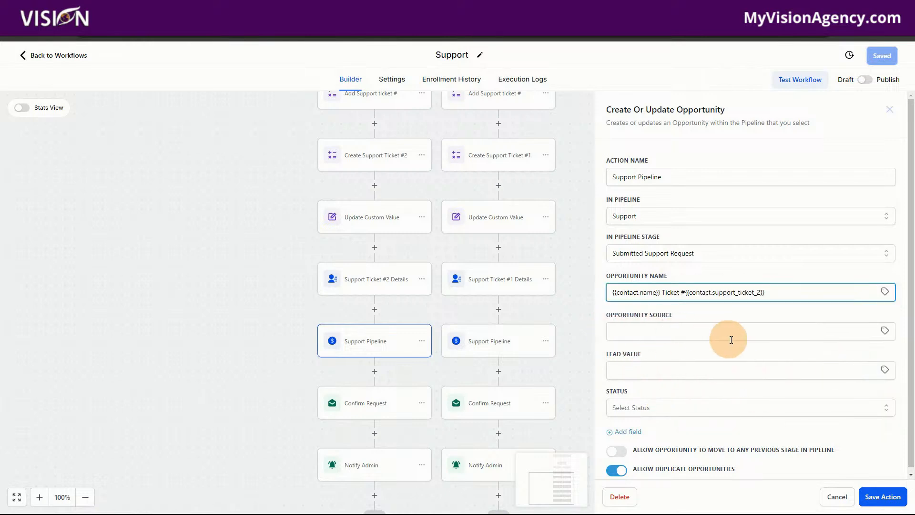
scroll(701, 334, "down", 1)
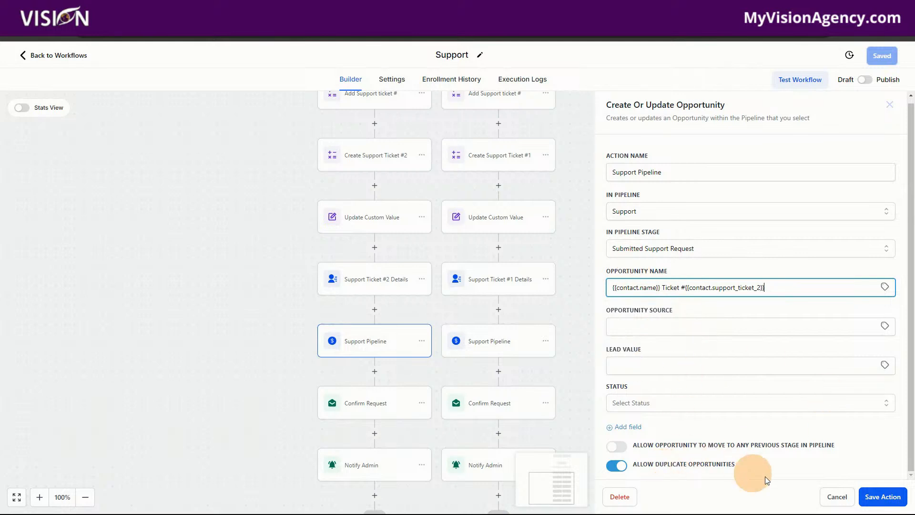
left_click(884, 499)
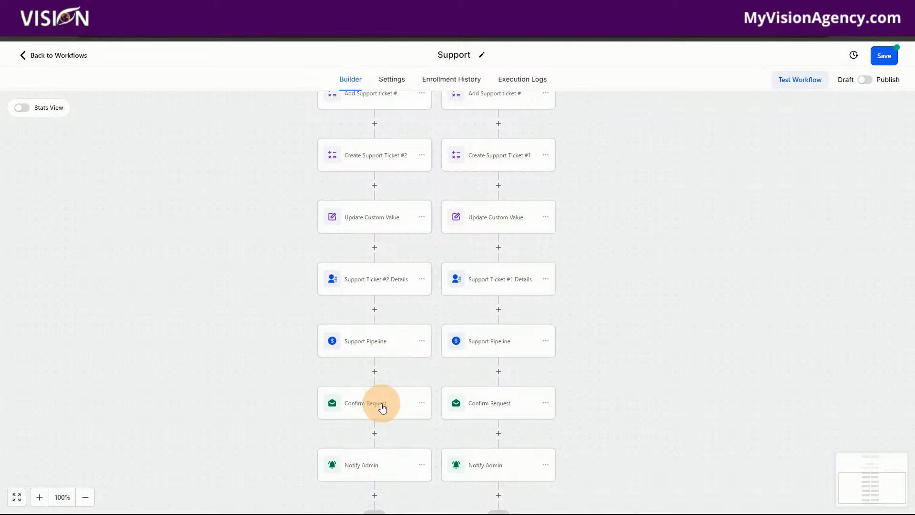
Replace the ticket placeholder in the subject of the Yes branch's Confirm Request email with contact custom field Support Ticket #2, and save the action.
left_click(383, 405)
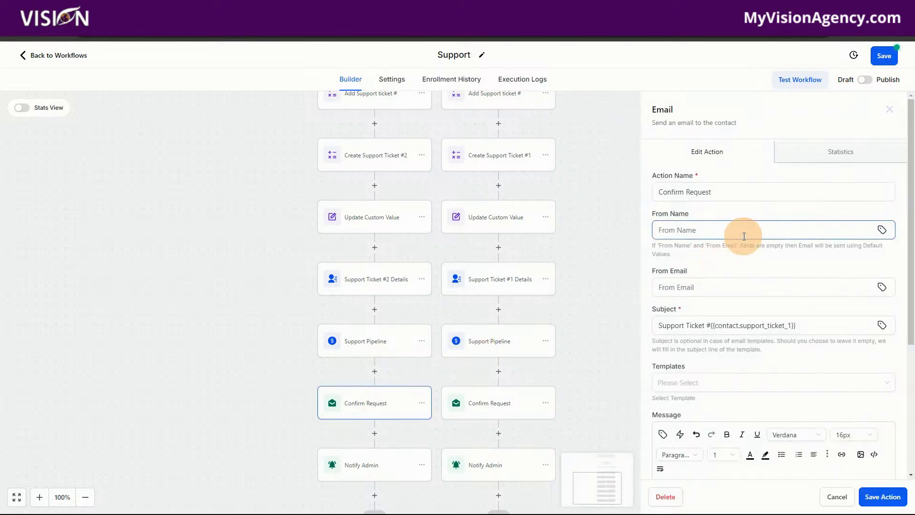
left_click(736, 326)
scroll(761, 313, "down", 1)
left_click_drag(823, 278, 718, 280)
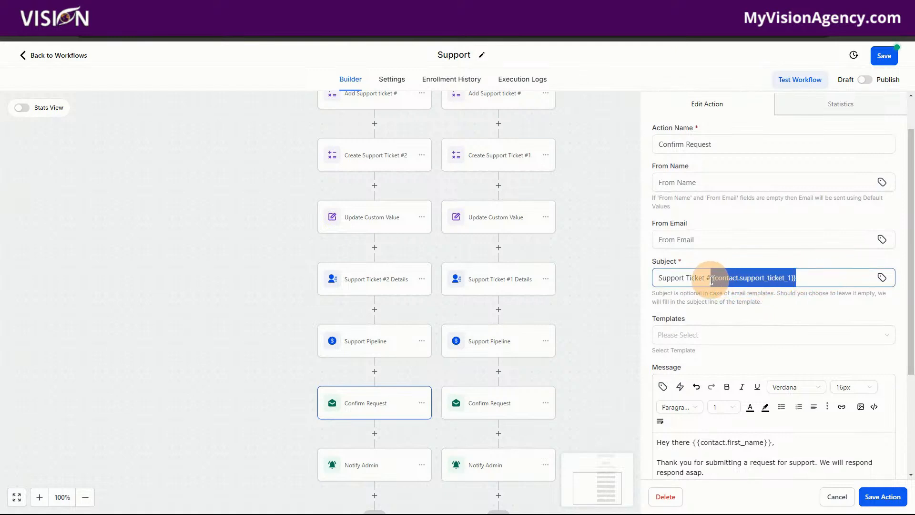
key("BackSpace")
left_click(882, 278)
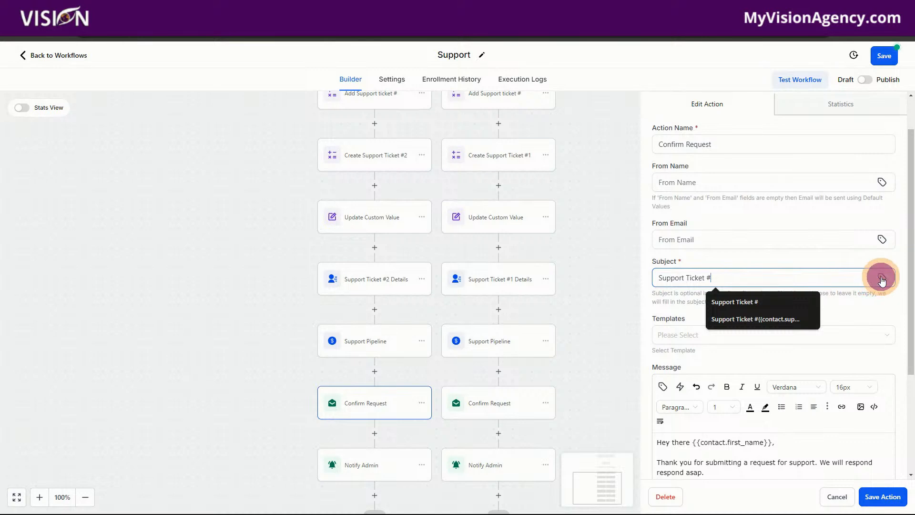
left_click(762, 107)
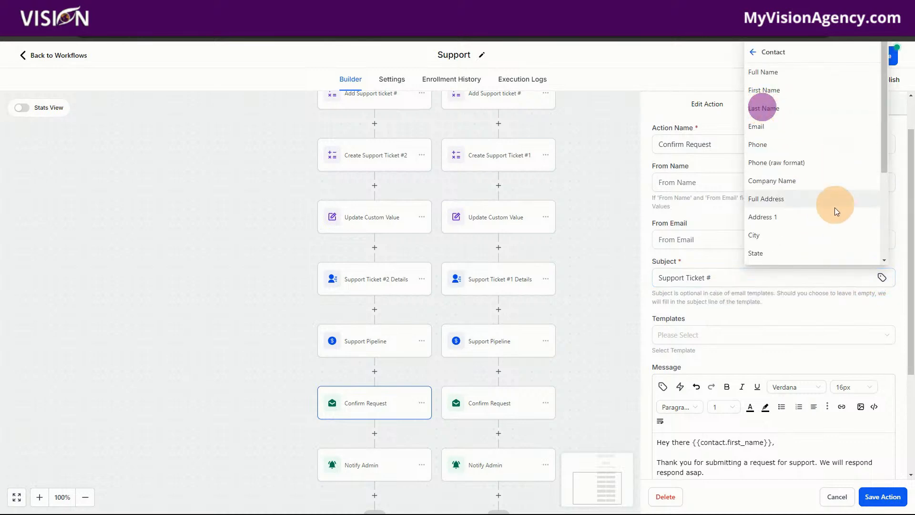
scroll(837, 198, "down", 3)
scroll(831, 471, "down", 2)
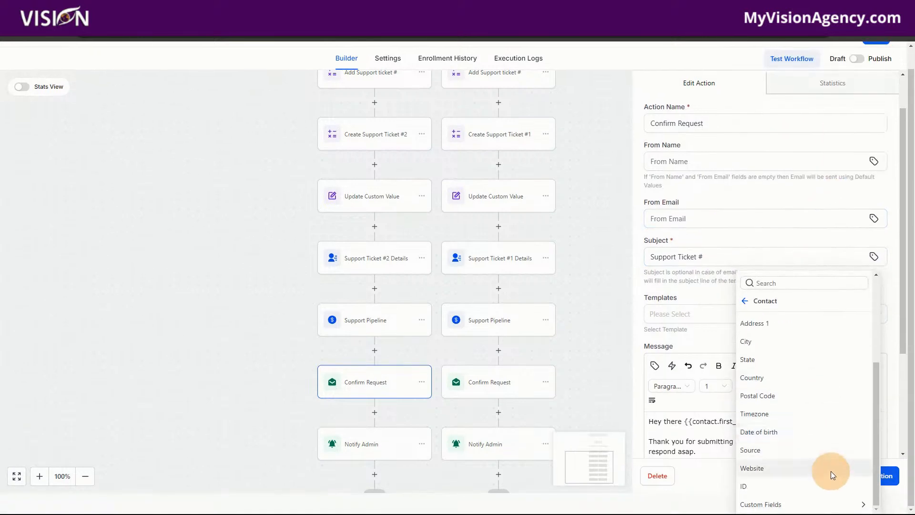
left_click(813, 501)
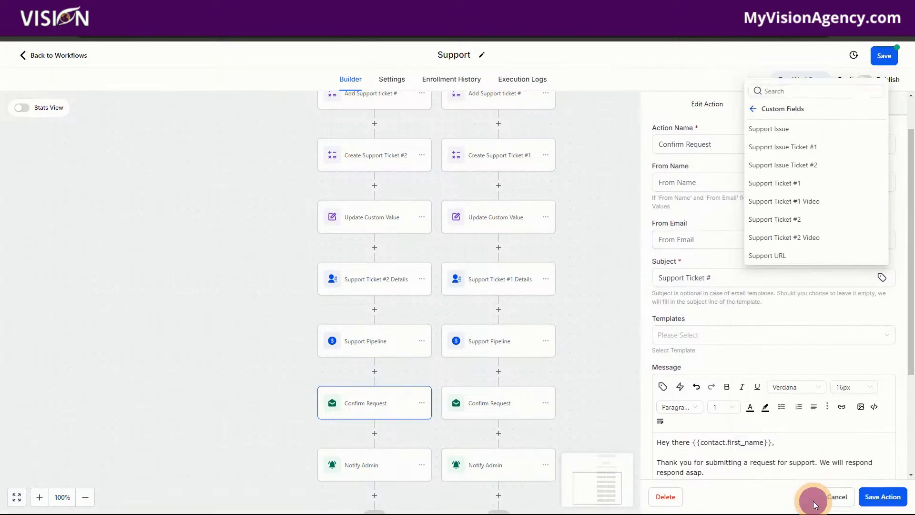
left_click(801, 220)
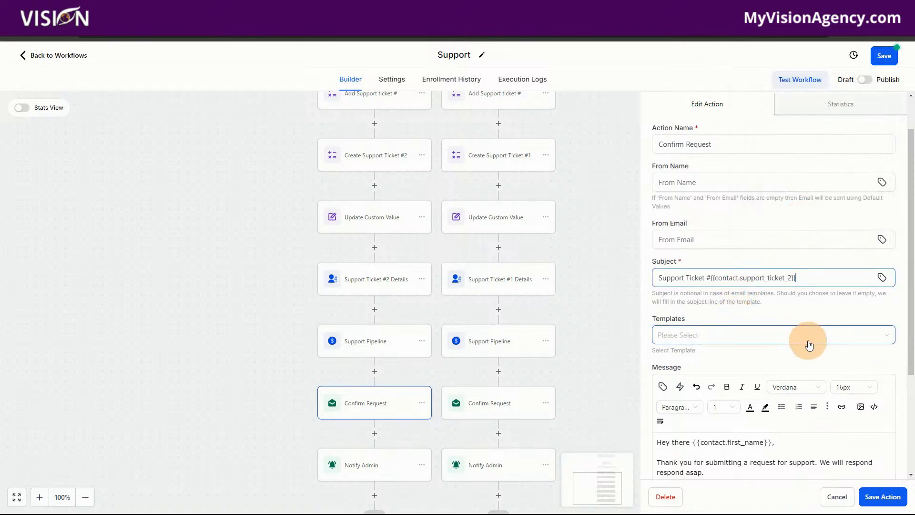
scroll(809, 342, "down", 3)
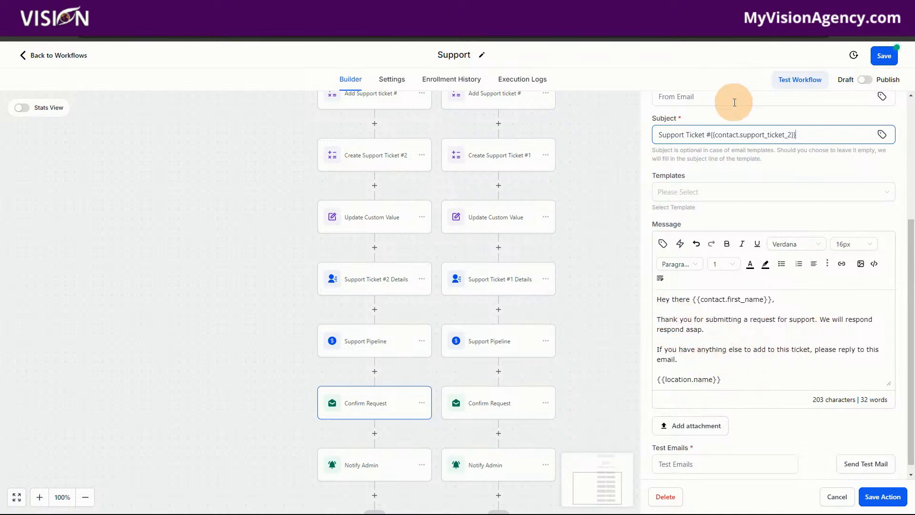
left_click(879, 494)
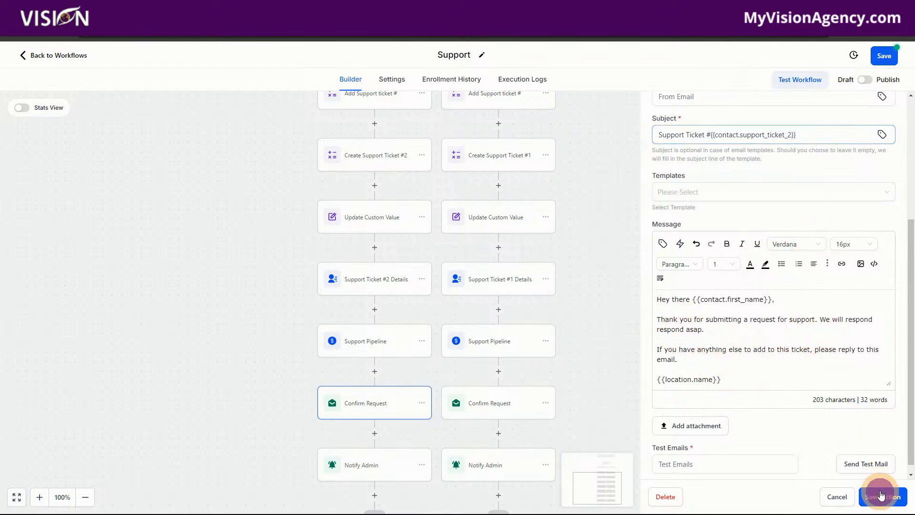
Replace the ticket placeholder in the Yes branch's Notify Admin subject with {{contact.support_ticket_2}}, copied from the Confirm Request subject.
left_click(351, 464)
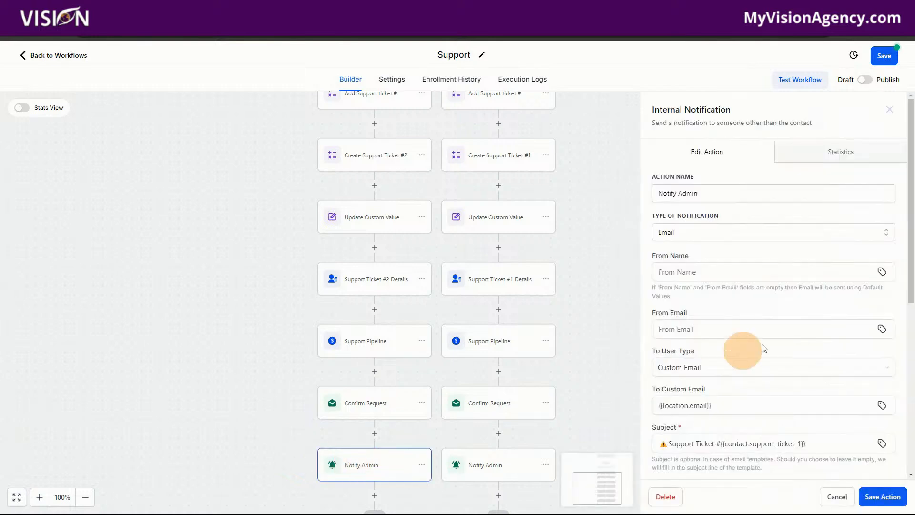
scroll(787, 318, "down", 4)
left_click_drag(815, 254, 722, 257)
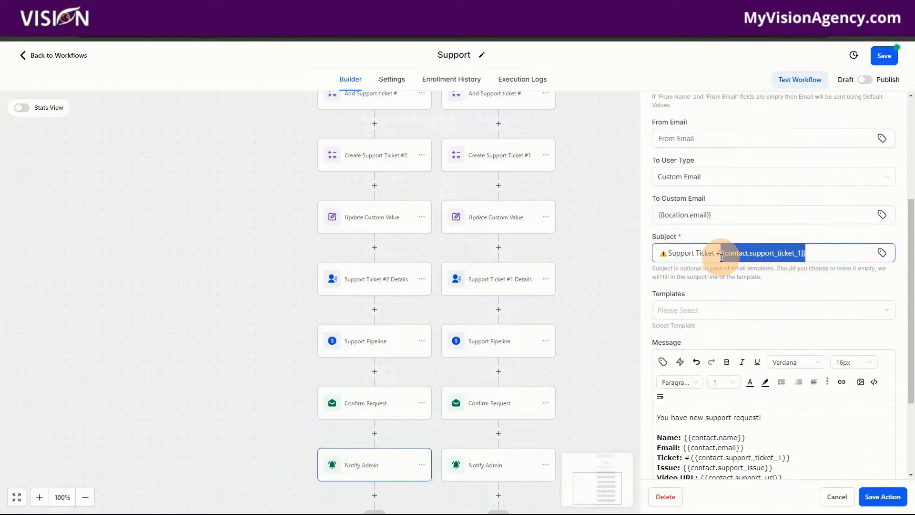
left_click(358, 403)
left_click_drag(795, 143, 711, 139)
key("ctrl+c")
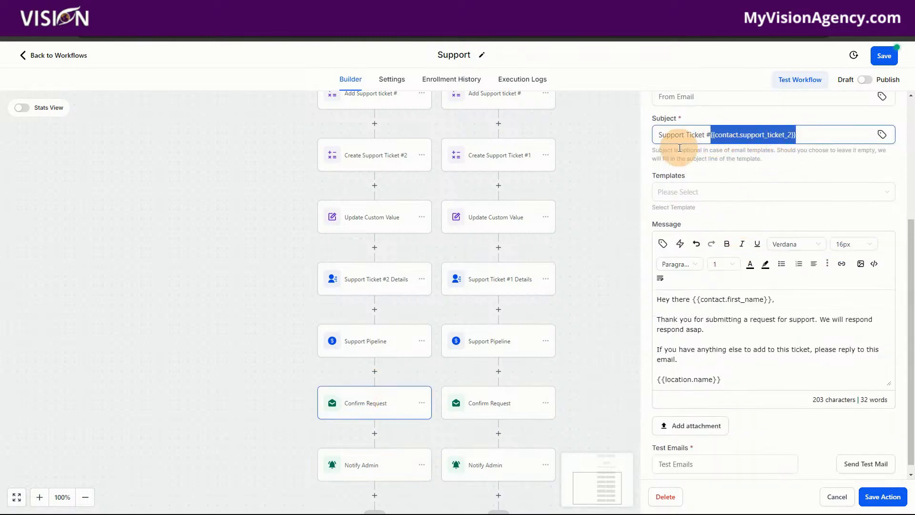
left_click(347, 466)
left_click(836, 255)
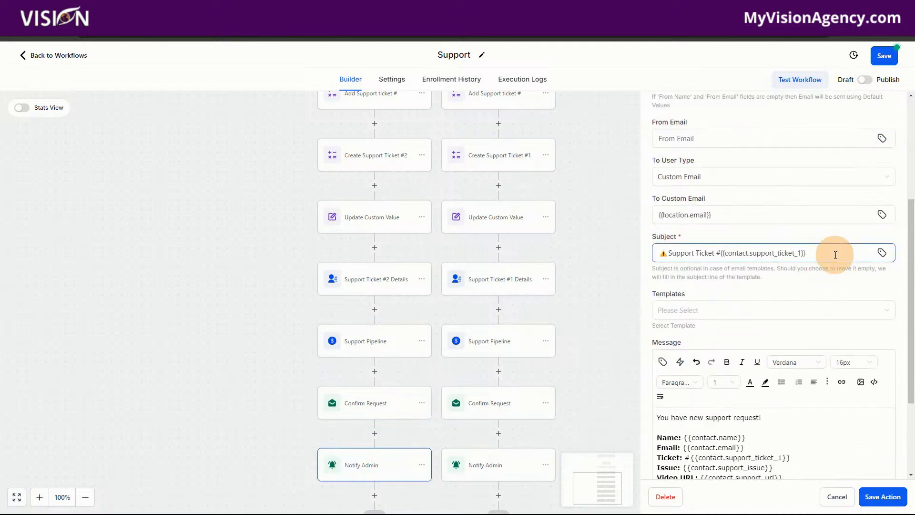
left_click_drag(836, 255, 729, 257)
key("ctrl+v")
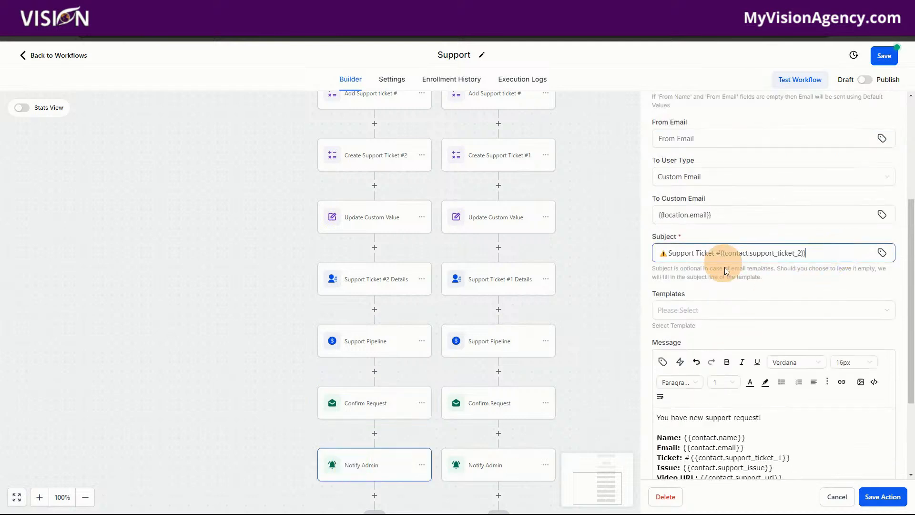
Replace the placeholder on the Ticket line of the Notify Admin message with {{contact.support_ticket_2}}.
scroll(825, 436, "down", 1)
left_click_drag(792, 410, 691, 412)
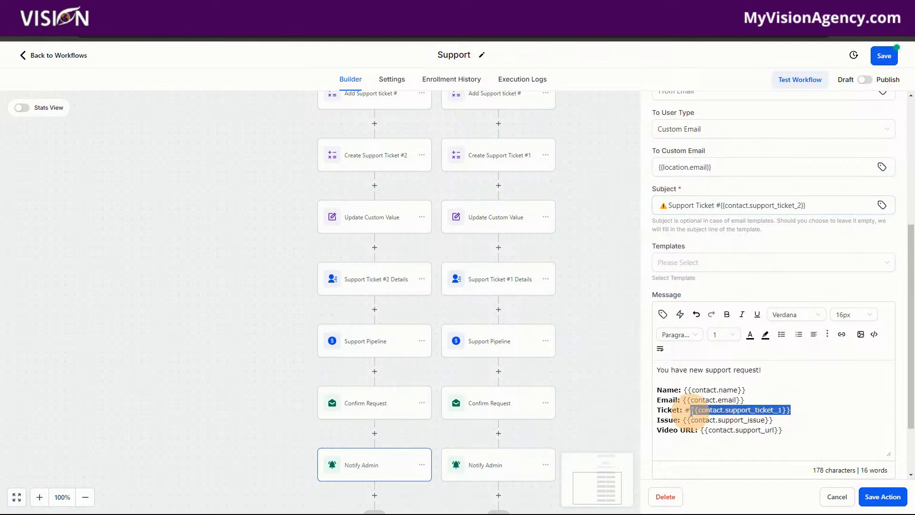
key("ctrl+v")
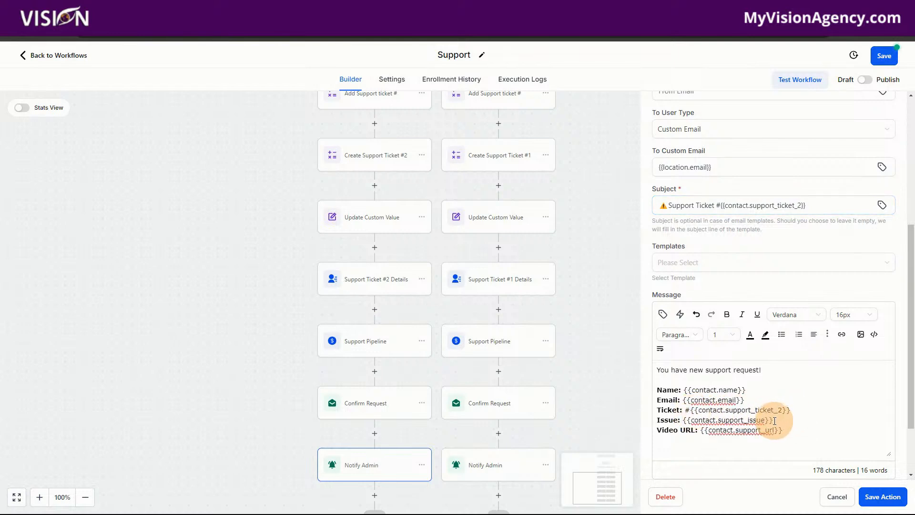
Replace the placeholder on the message's Issue line with the contact custom field Support Issue Ticket #2.
left_click_drag(773, 420, 688, 421)
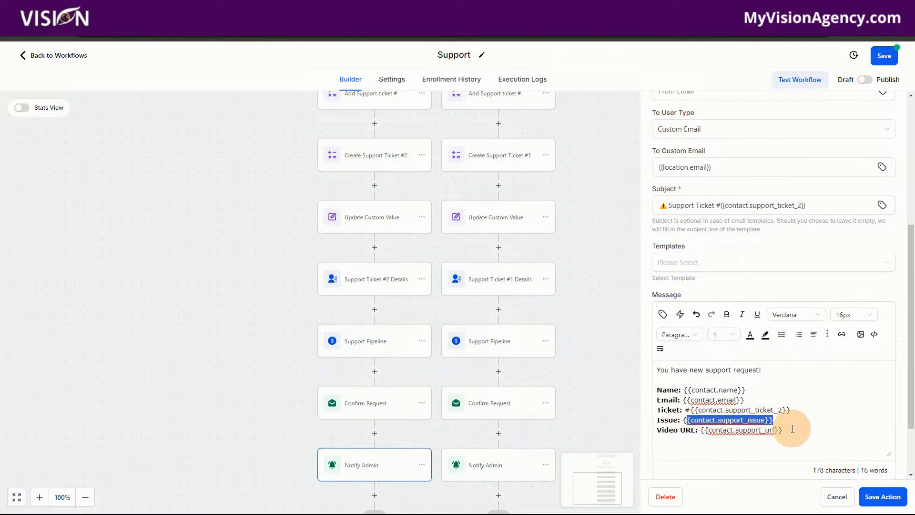
left_click_drag(793, 433, 707, 433)
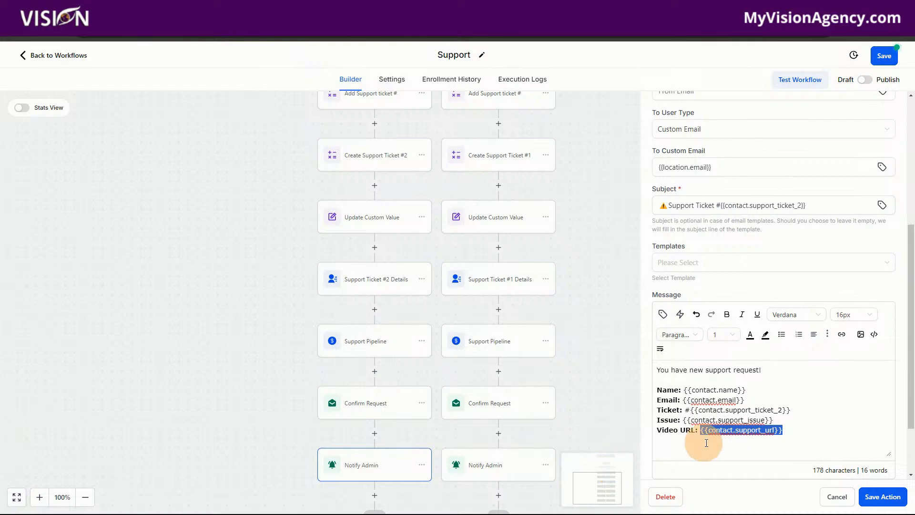
left_click(802, 432)
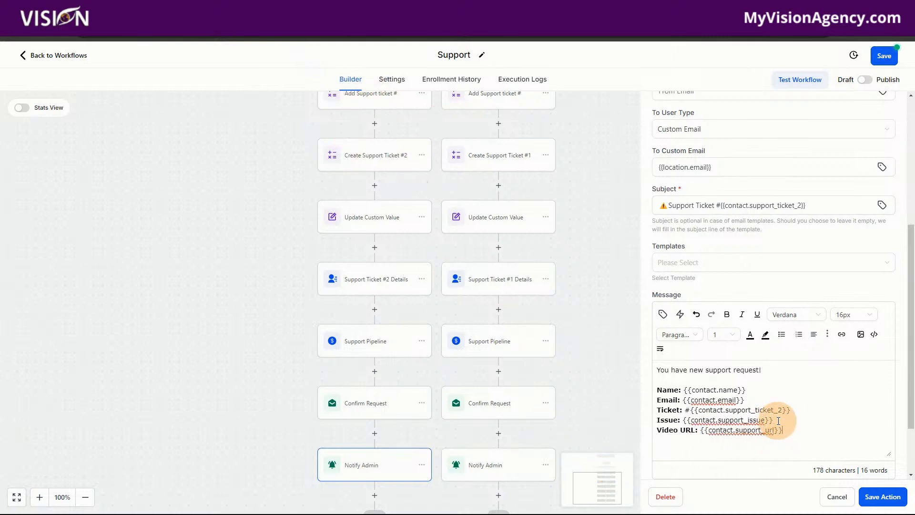
left_click_drag(774, 421, 685, 423)
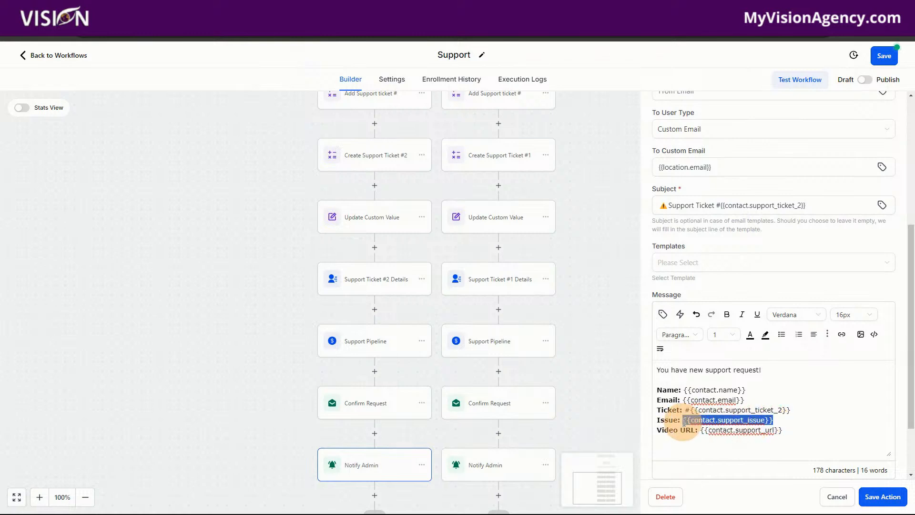
key("BackSpace")
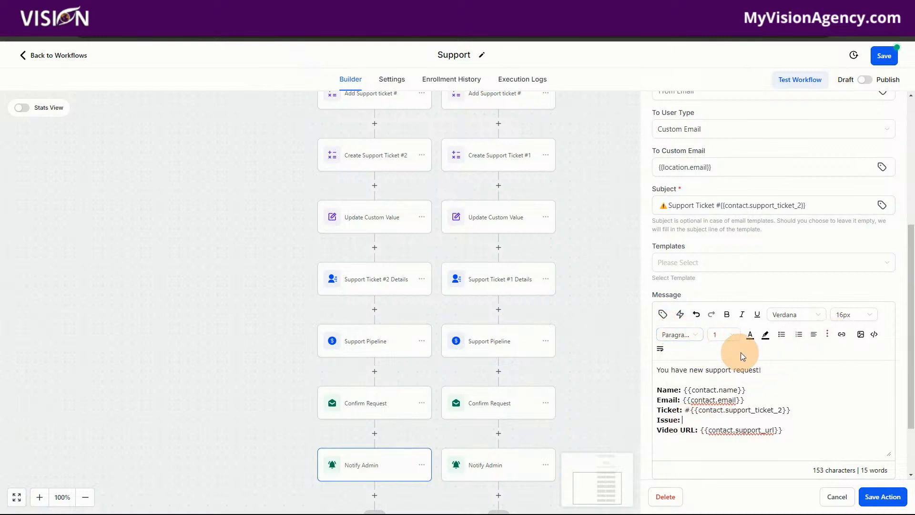
left_click(662, 315)
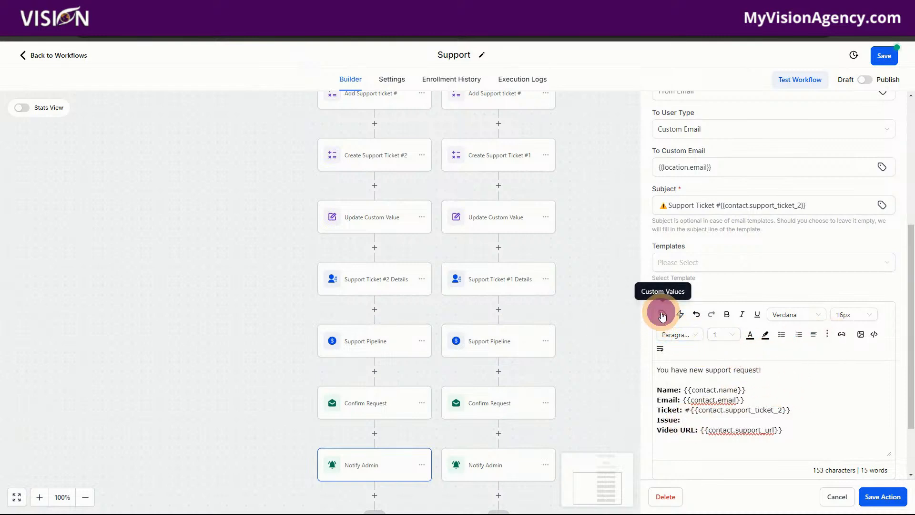
left_click(616, 148)
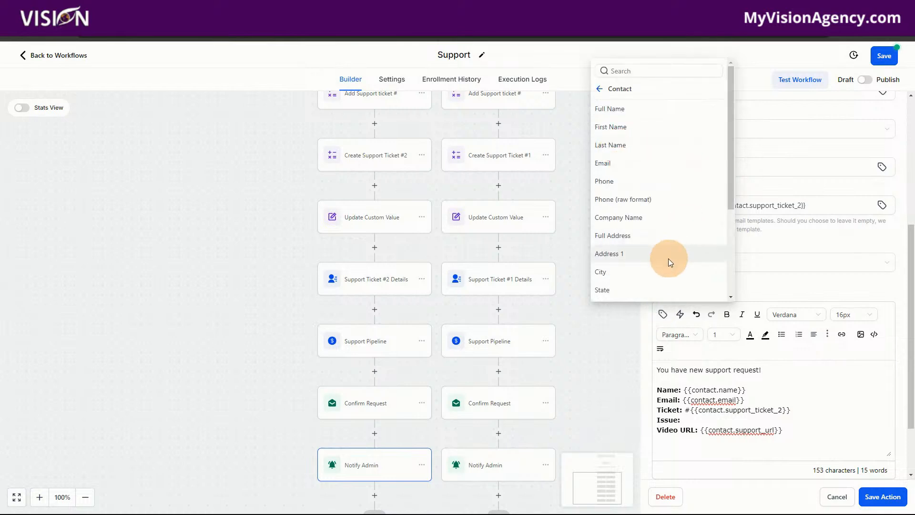
scroll(660, 271, "down", 3)
left_click(648, 290)
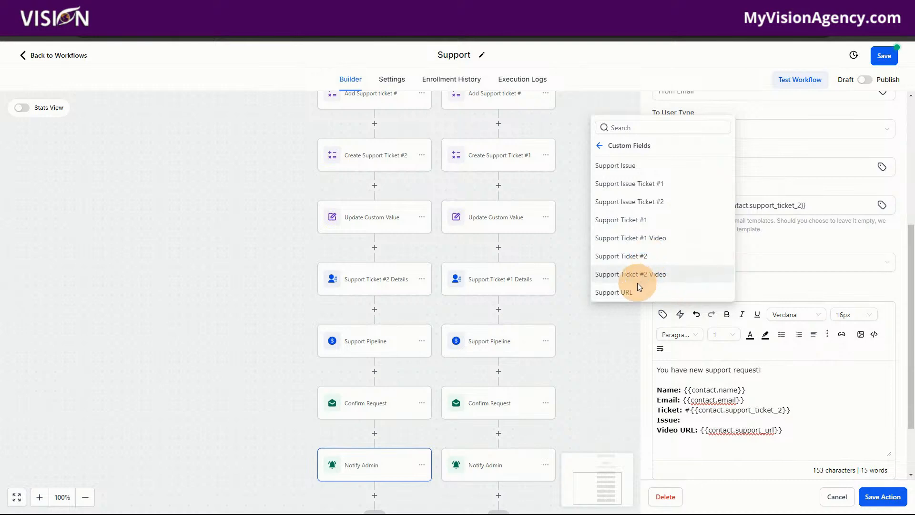
left_click(629, 202)
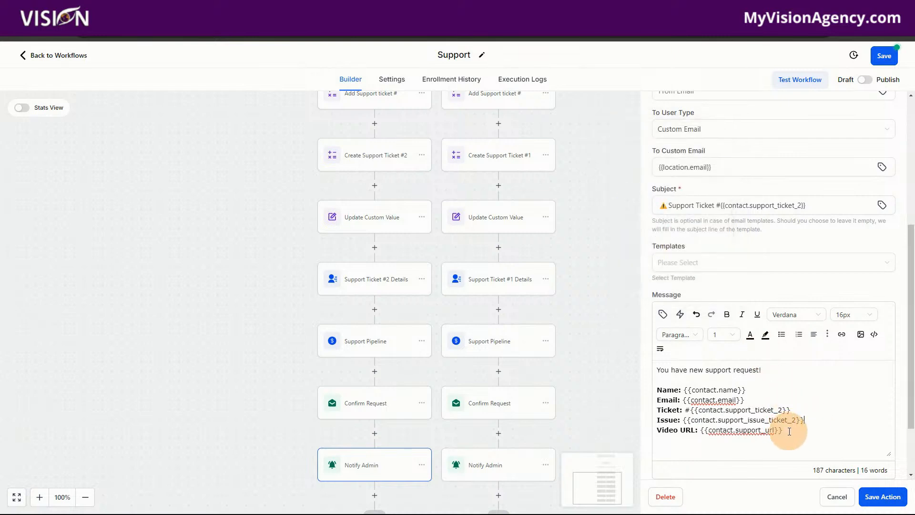
Replace the Video URL line's placeholder with contact custom field Support Ticket #2 Video, and save the action and the workflow.
left_click_drag(787, 430, 701, 435)
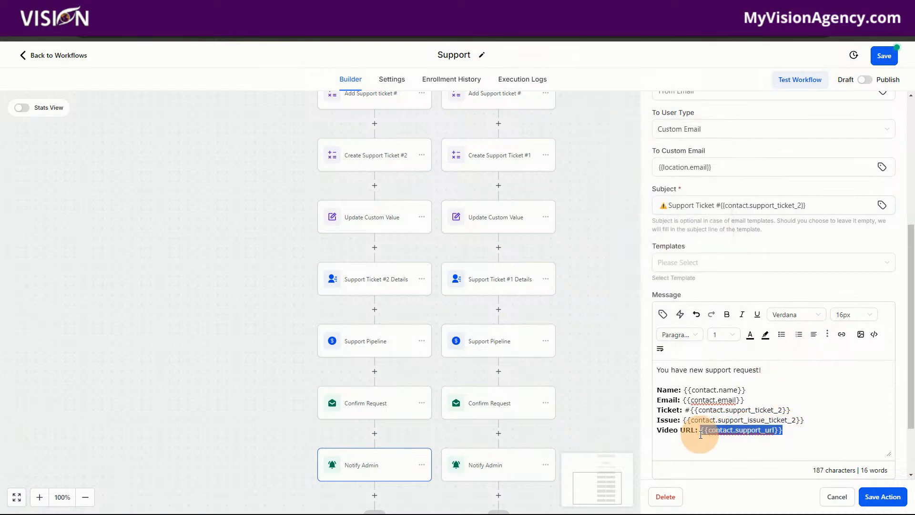
key("BackSpace")
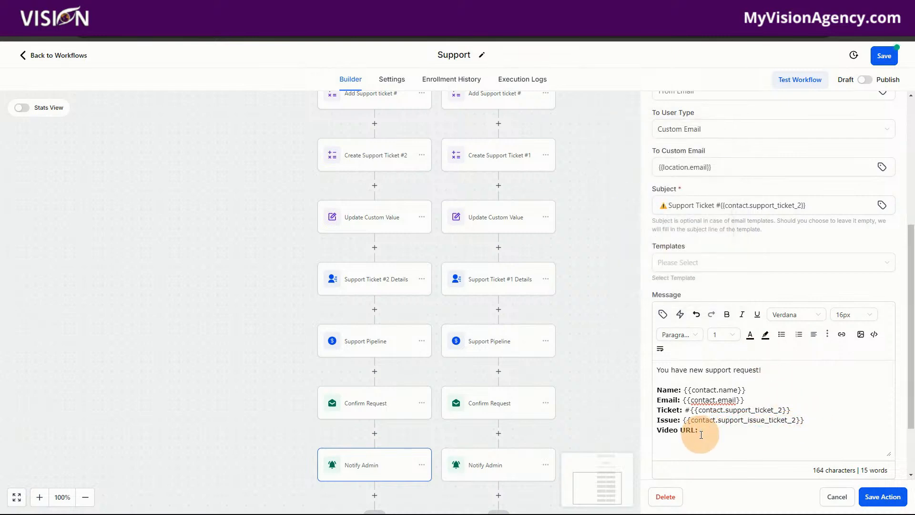
left_click(663, 314)
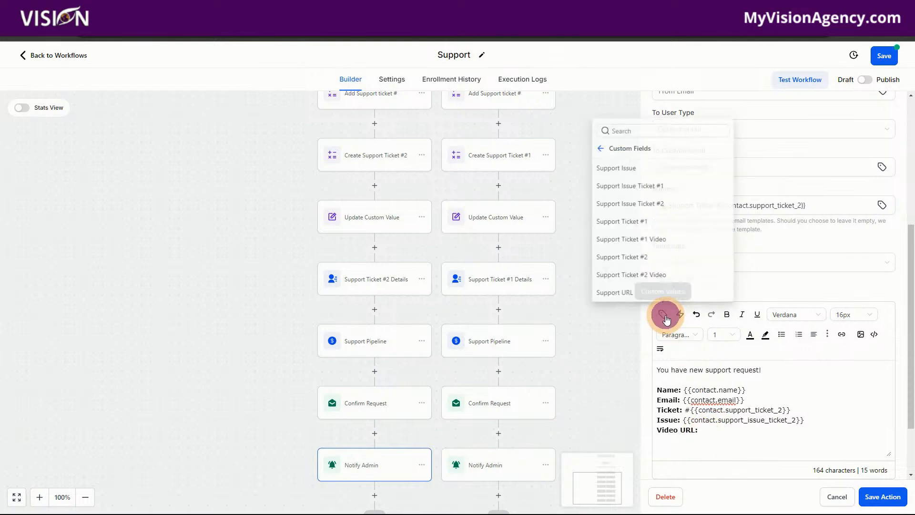
left_click(621, 280)
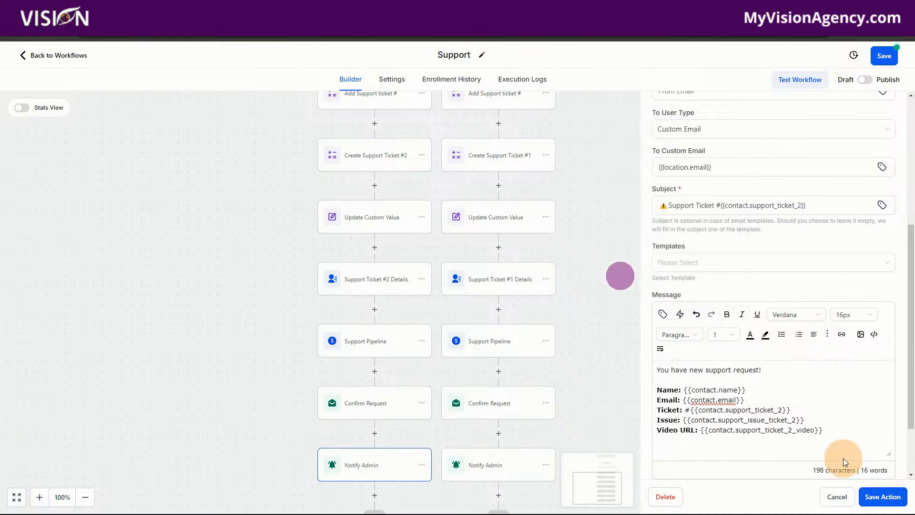
left_click(883, 497)
left_click(884, 55)
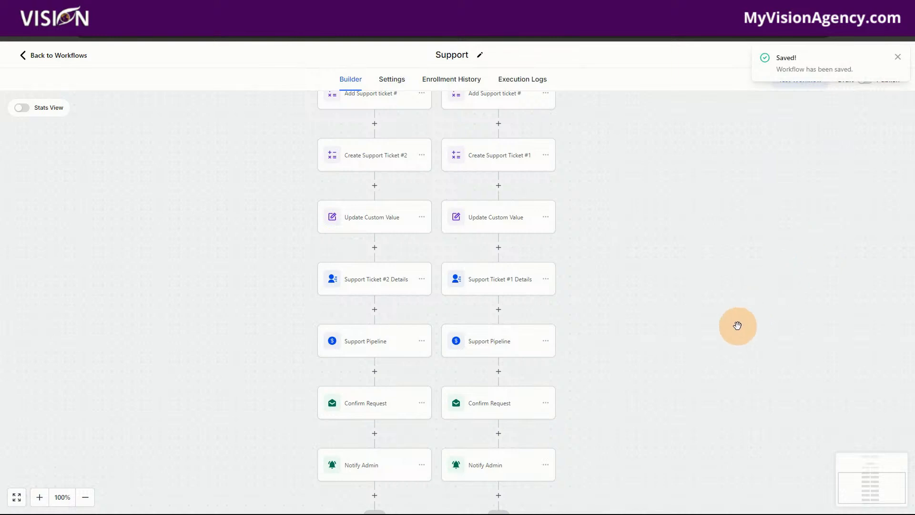
Switch the Support workflow from Draft to Publish and save it.
left_click(898, 56)
left_click(866, 80)
left_click(882, 55)
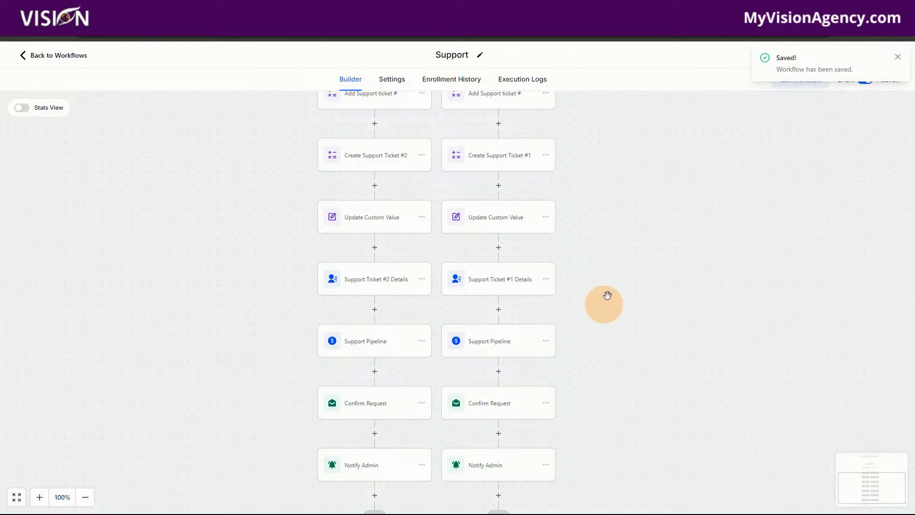
Leave the workflow builder and open the Support form from the Forms section of Sites.
left_click(370, 345)
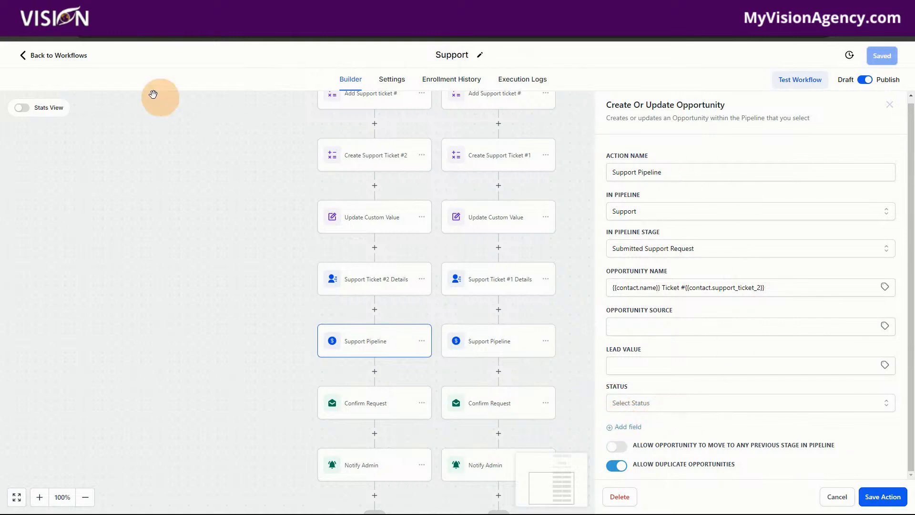
left_click(62, 56)
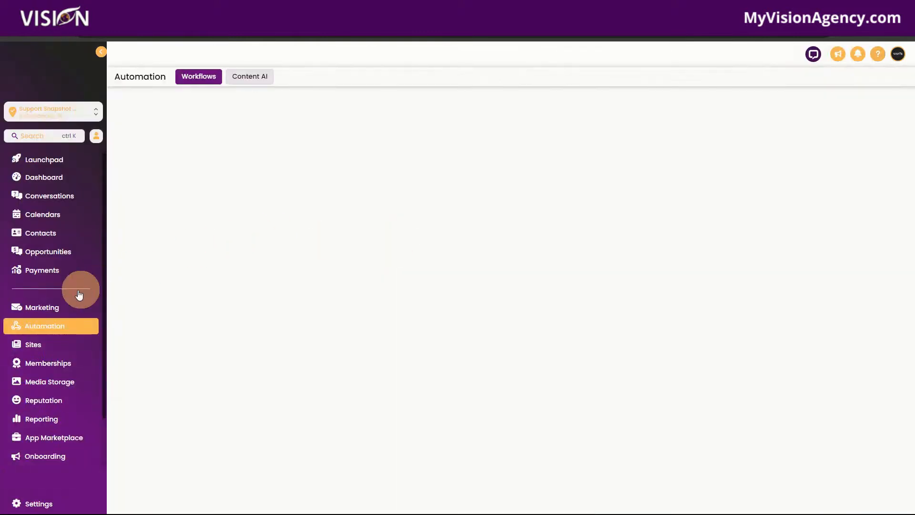
left_click(32, 344)
left_click(491, 78)
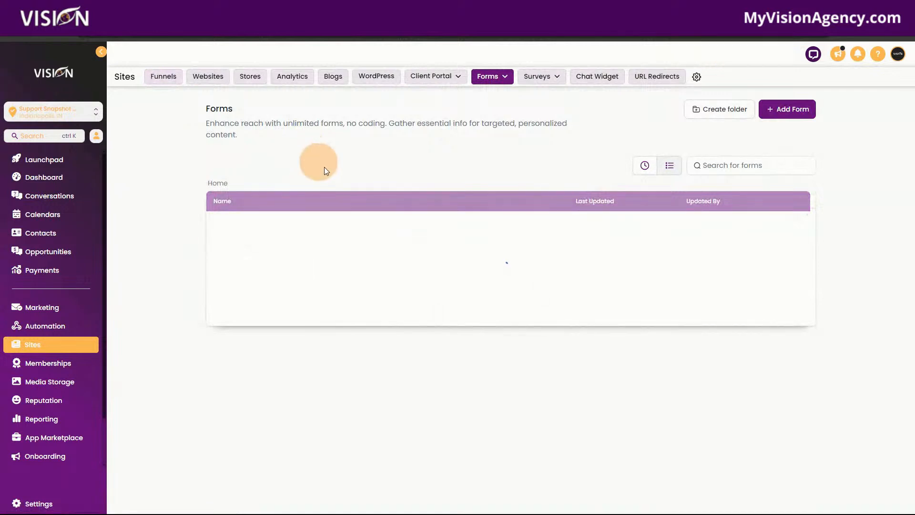
left_click(231, 226)
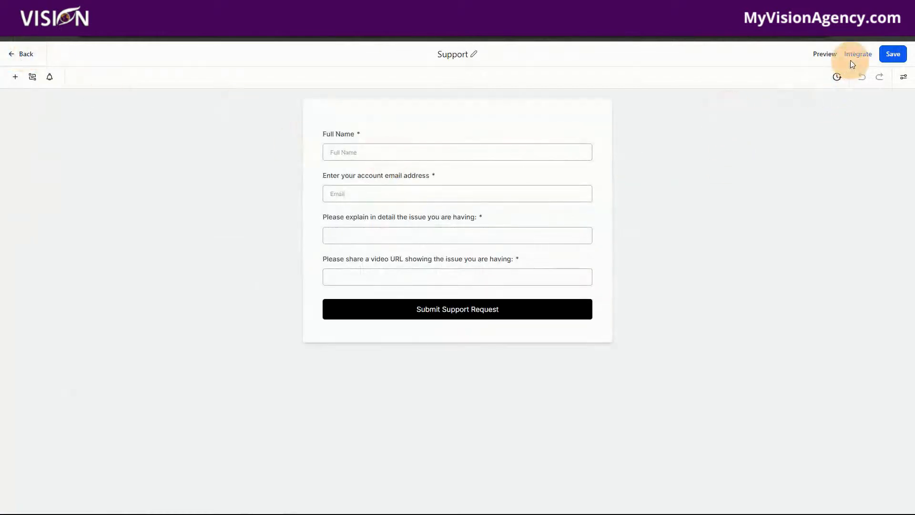
Open the Support form's integration options and get the form's share link.
left_click(866, 59)
left_click(625, 384)
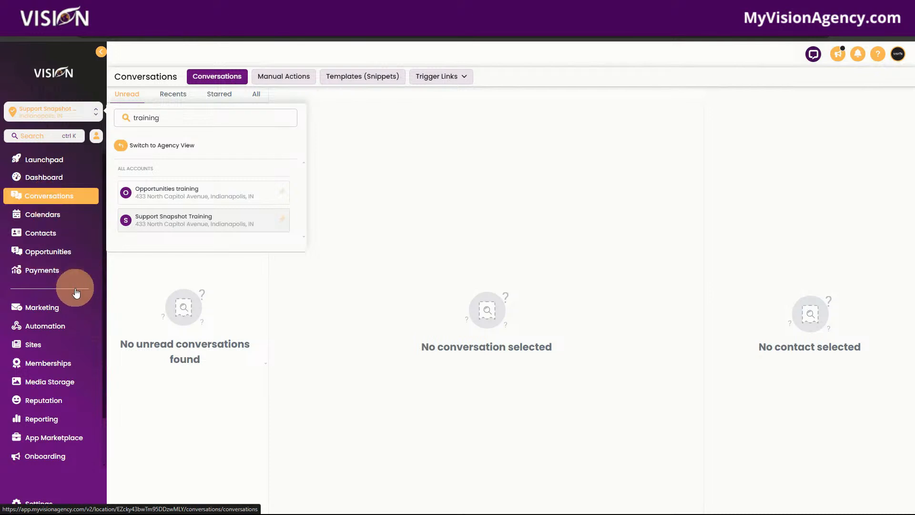
Check the Contacts list and the Support pipeline in Opportunities for existing records.
left_click(36, 236)
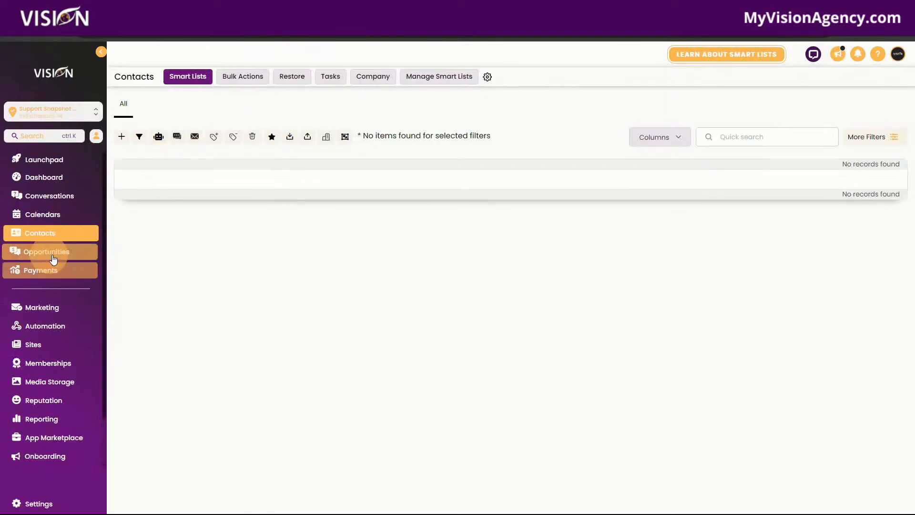
left_click(53, 253)
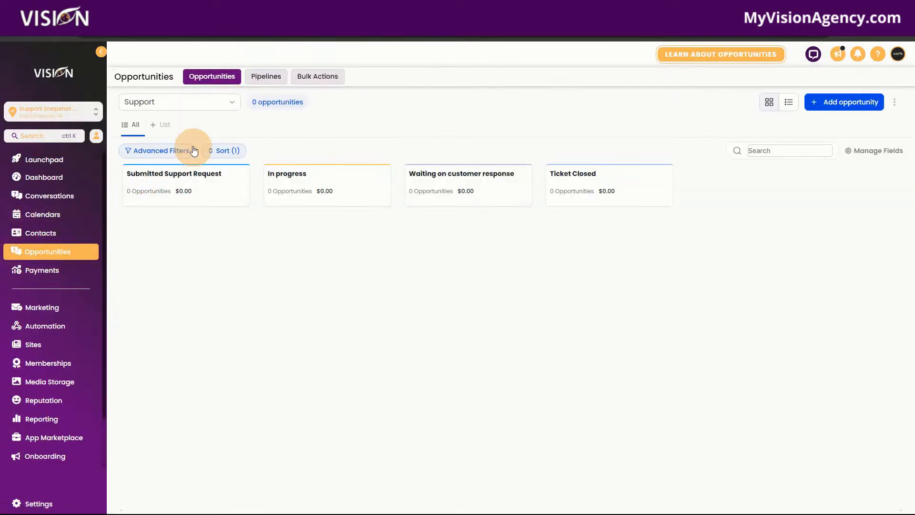
left_click(42, 233)
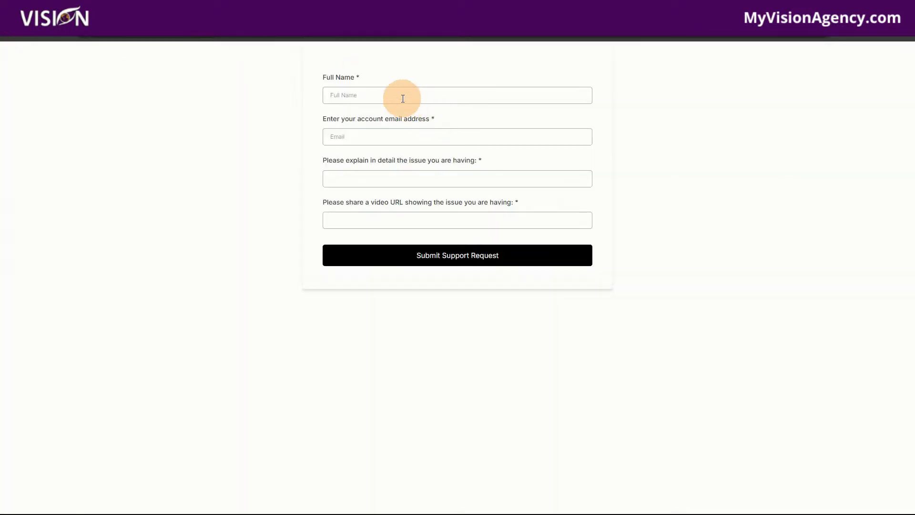
Fill in the customer's full name and account email address on the live Support form.
left_click(403, 98)
left_click(399, 137)
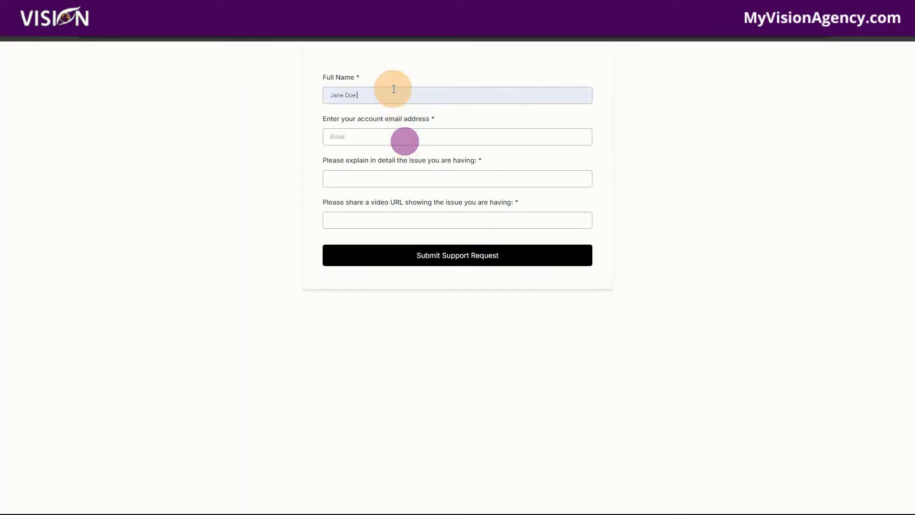
left_click(385, 138)
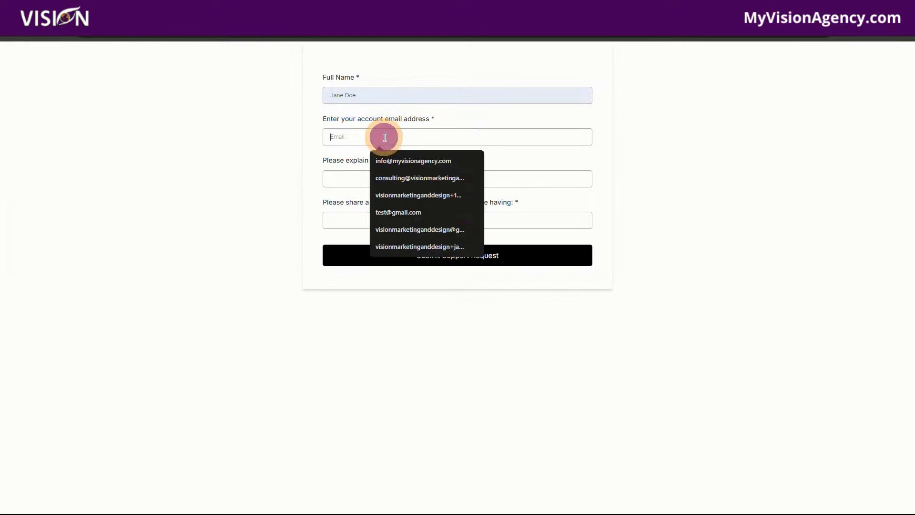
left_click(380, 199)
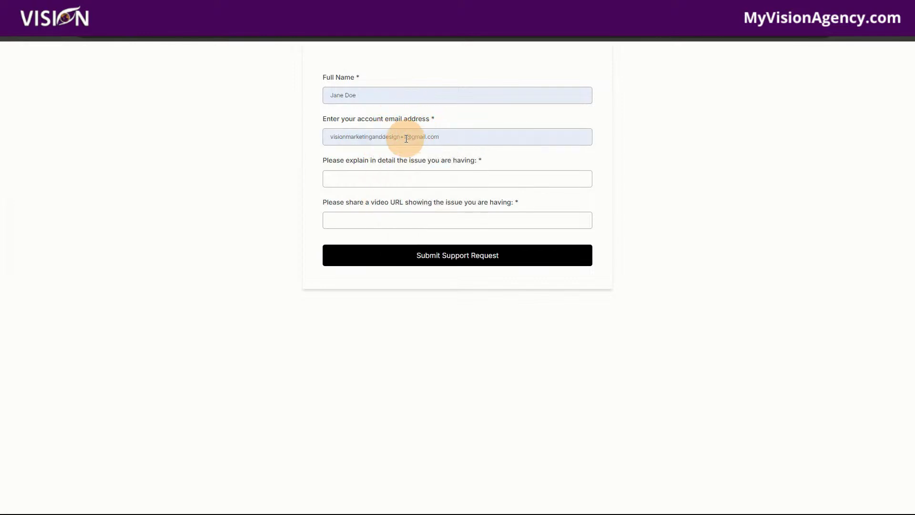
left_click(467, 135)
left_click_drag(446, 134, 319, 133)
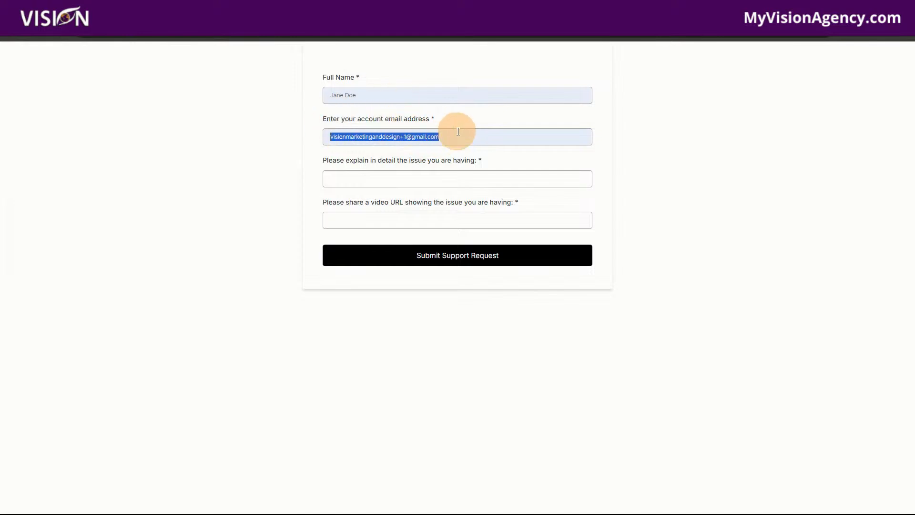
left_click(356, 183)
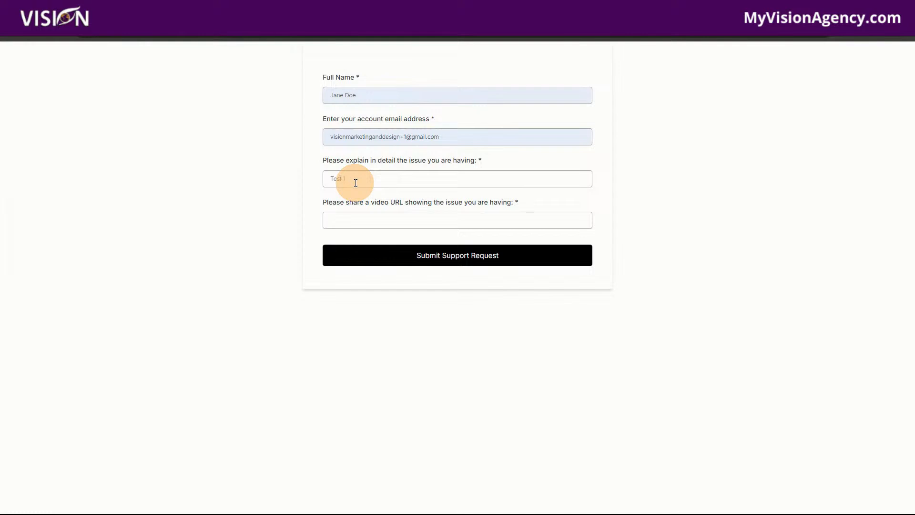
left_click(364, 221)
type("https://test1.com")
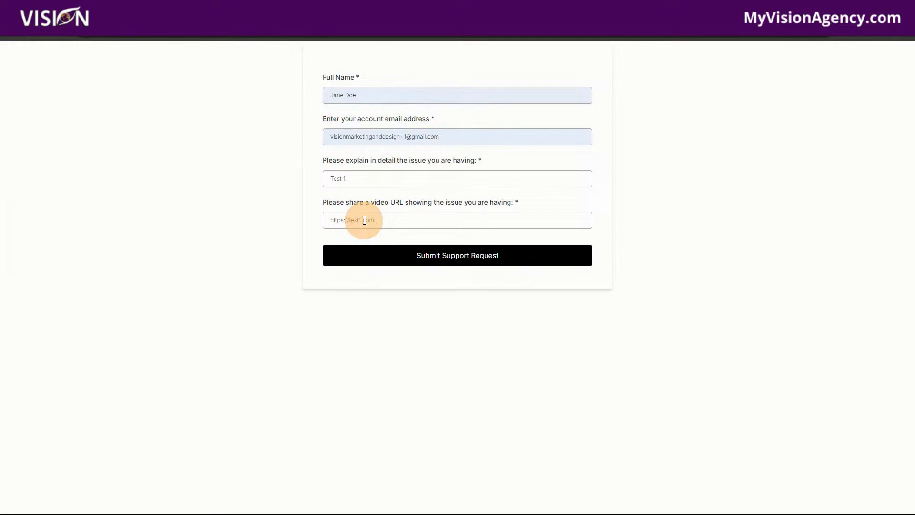
left_click(404, 221)
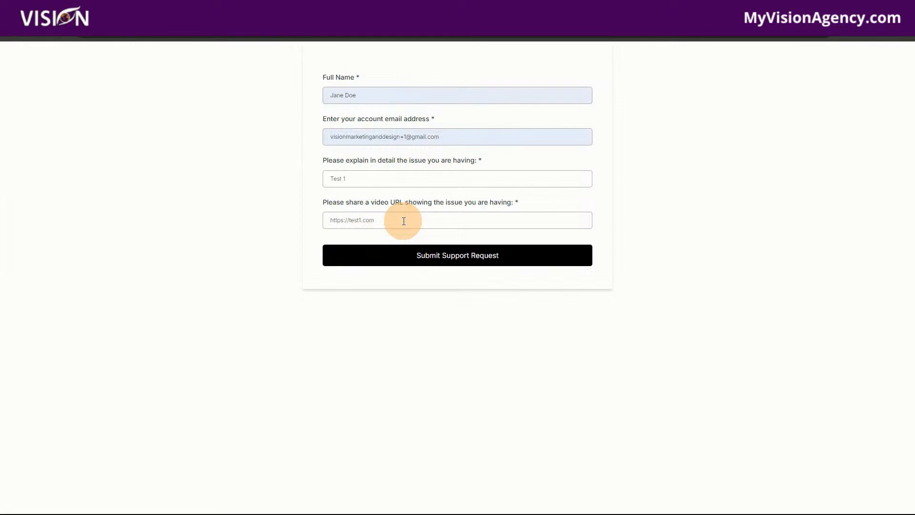
left_click(443, 255)
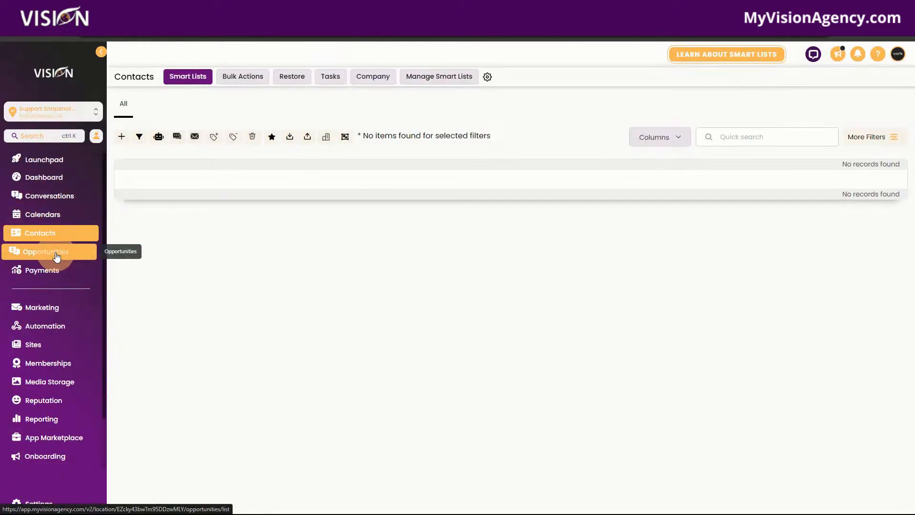
Refresh the Support pipeline in Opportunities and review the details of the ticket in the Submitted Support Request stage.
left_click(58, 254)
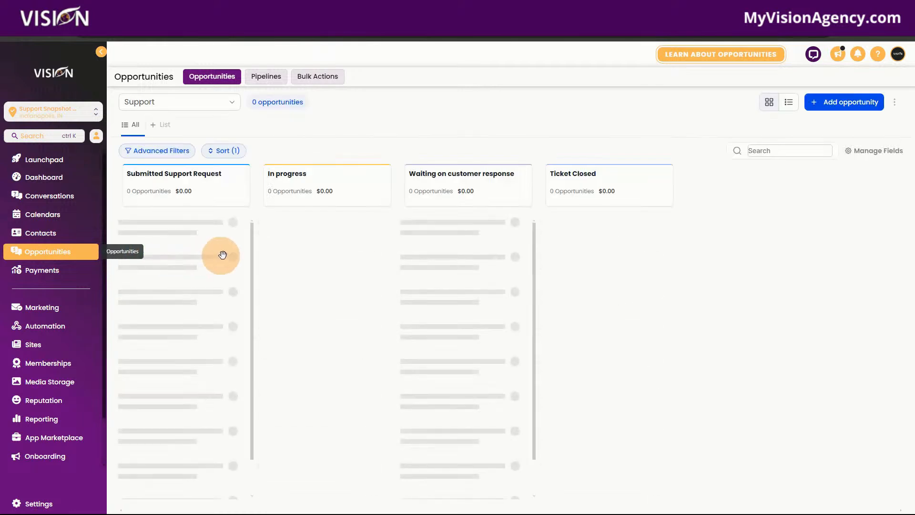
left_click(47, 34)
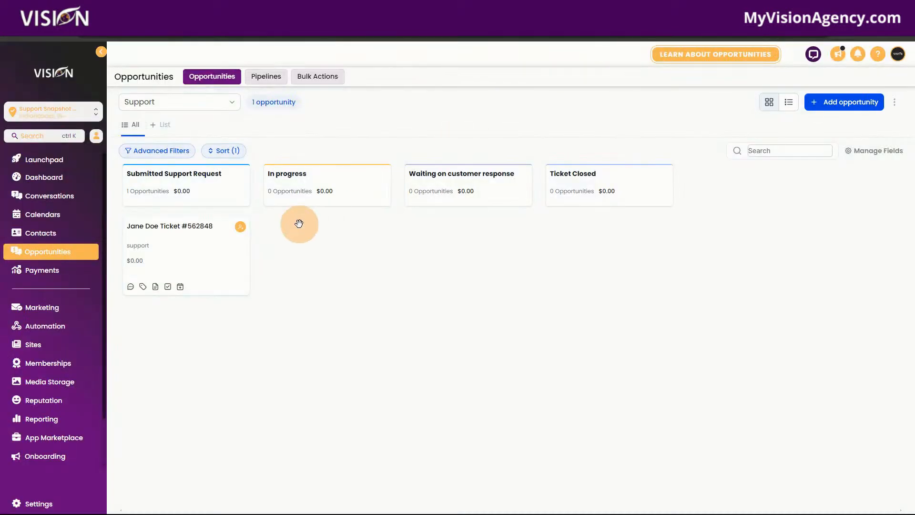
left_click(182, 246)
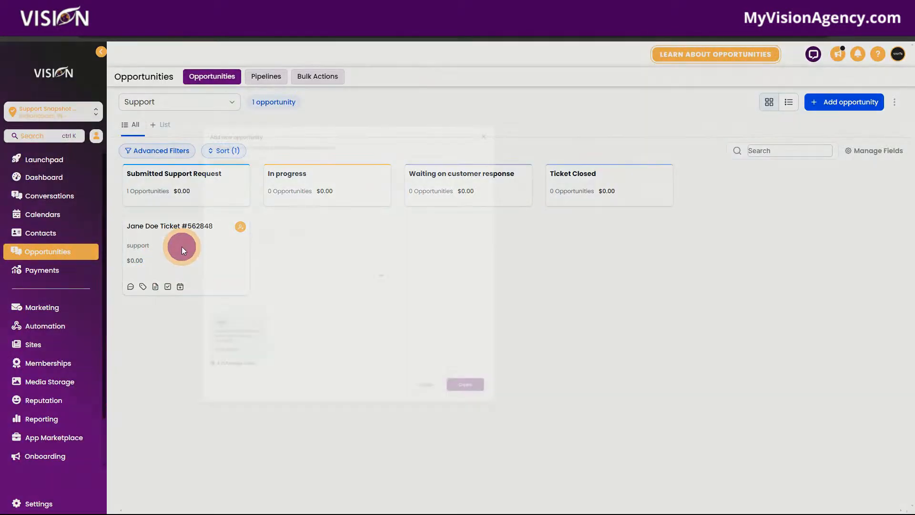
scroll(463, 283, "down", 1)
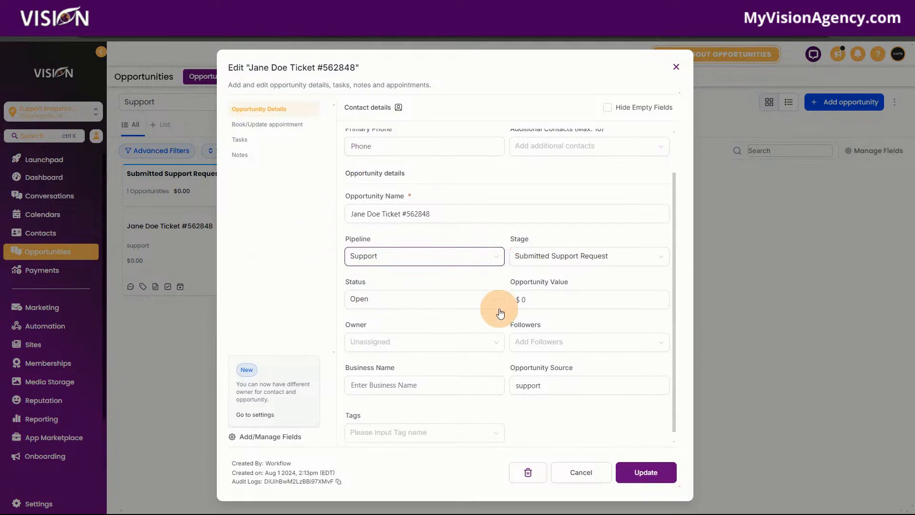
left_click(424, 205)
left_click_drag(456, 207, 343, 206)
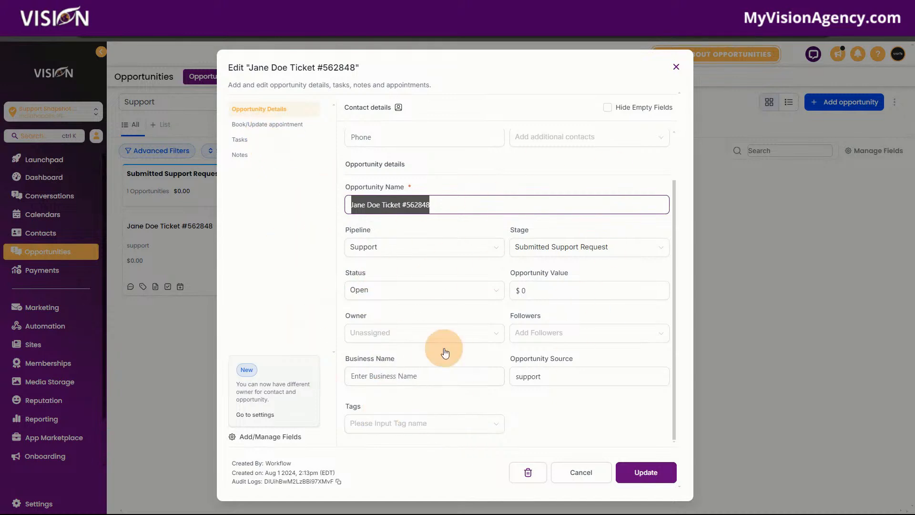
scroll(481, 367, "up", 2)
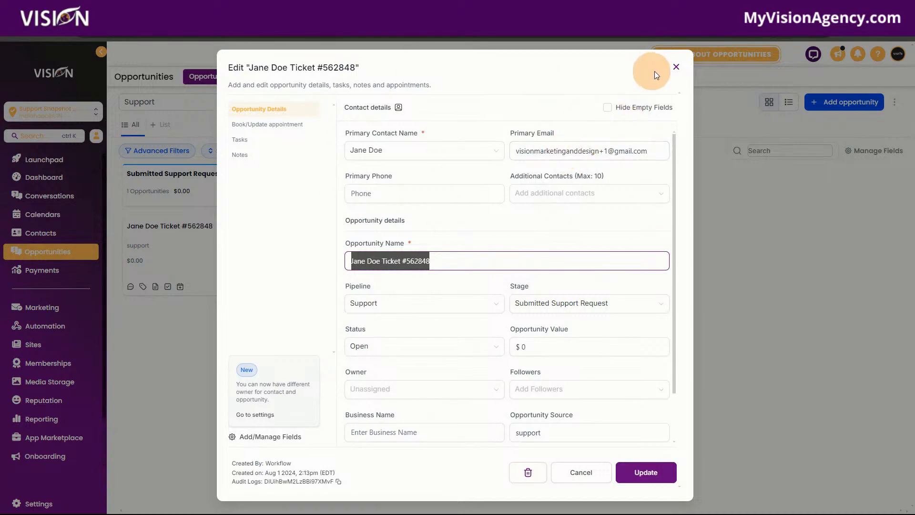
left_click(677, 69)
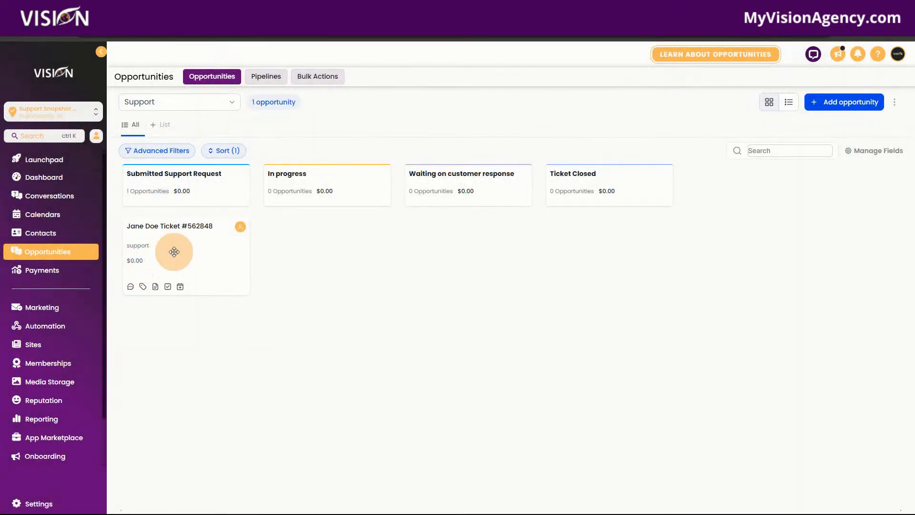
Open the contact record behind the ticket and examine its Support custom fields for tickets #1 and #2.
left_click(177, 230)
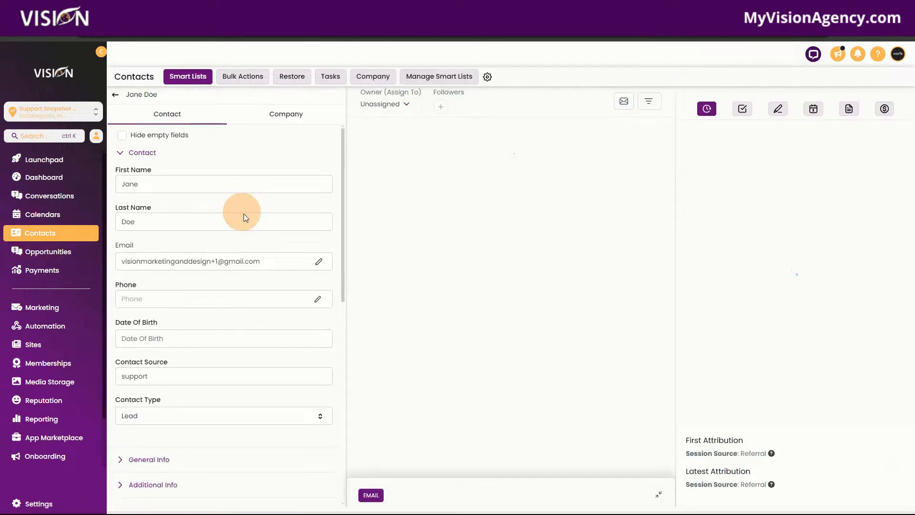
scroll(256, 371, "down", 10)
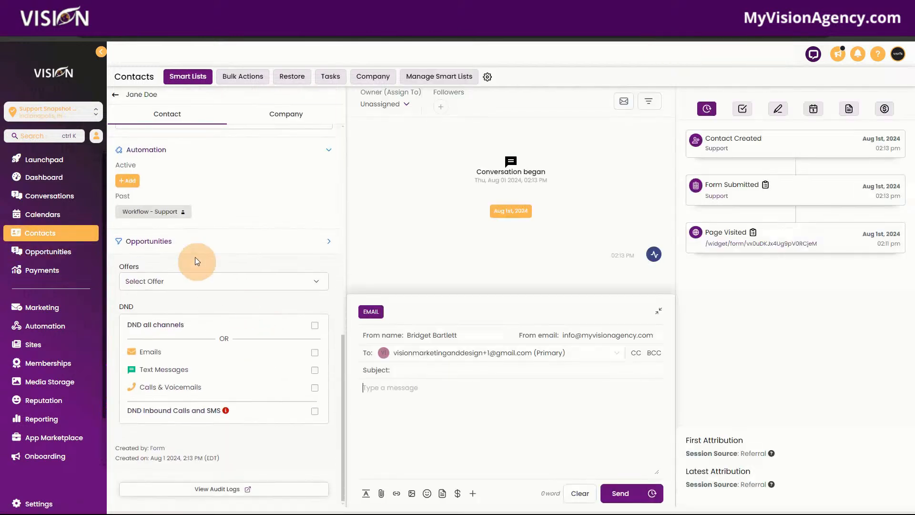
scroll(211, 298, "up", 4)
left_click(143, 224)
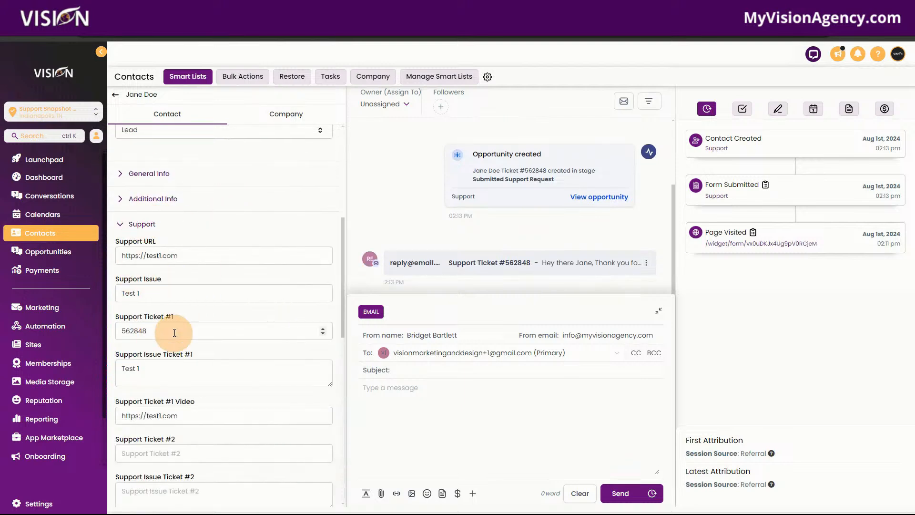
scroll(262, 389, "down", 3)
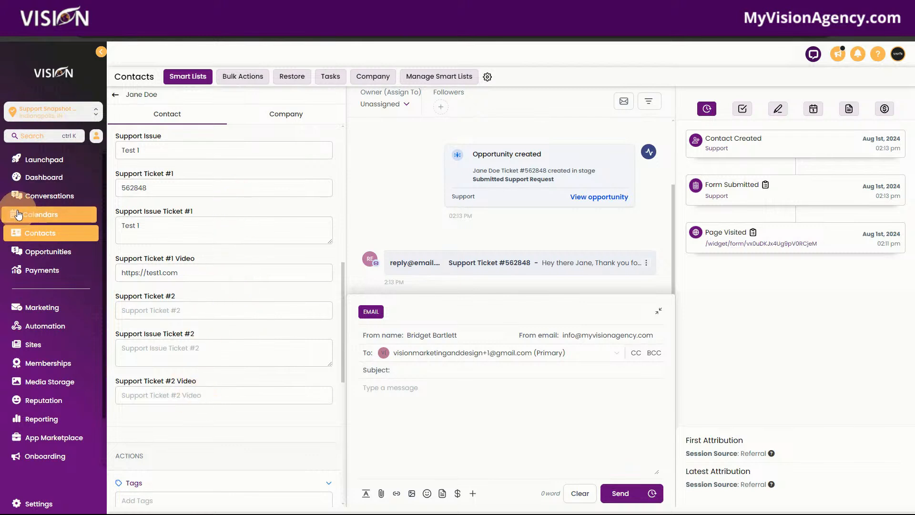
Open the Custom Fields settings and list the folders for the Opportunity object.
left_click(34, 502)
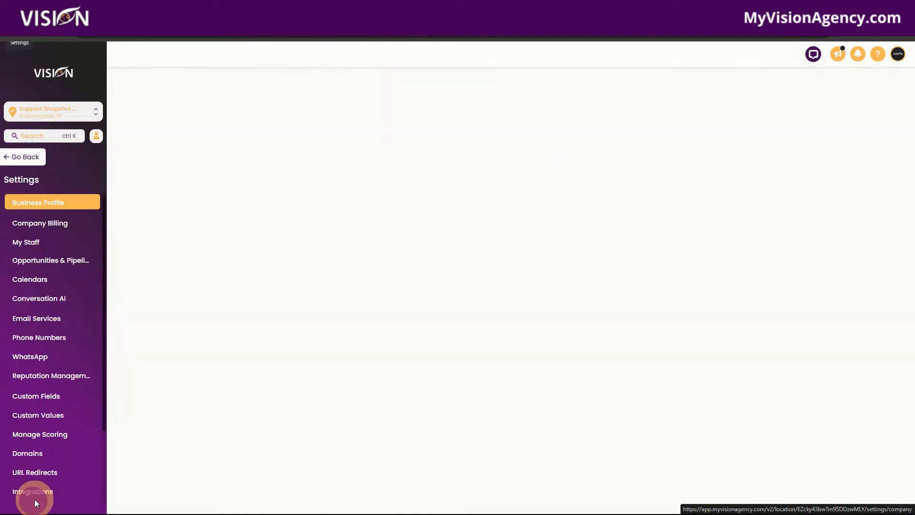
left_click(18, 397)
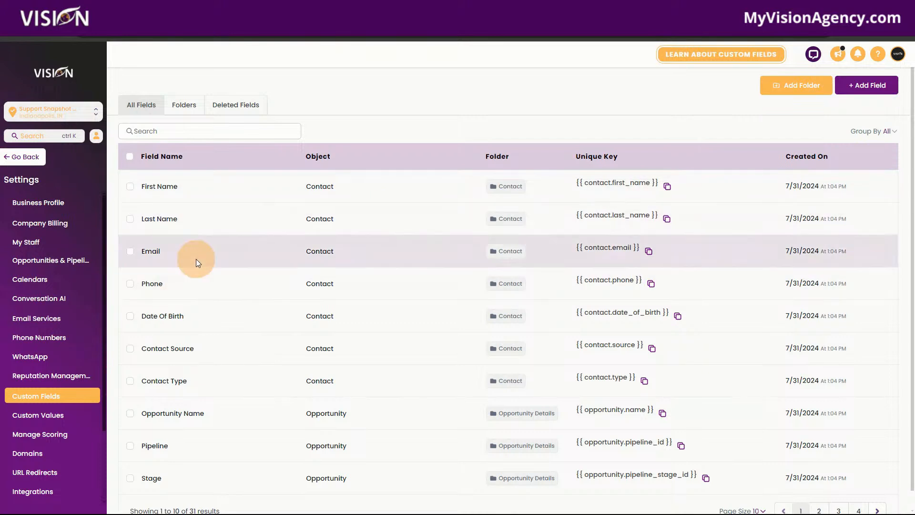
left_click(184, 104)
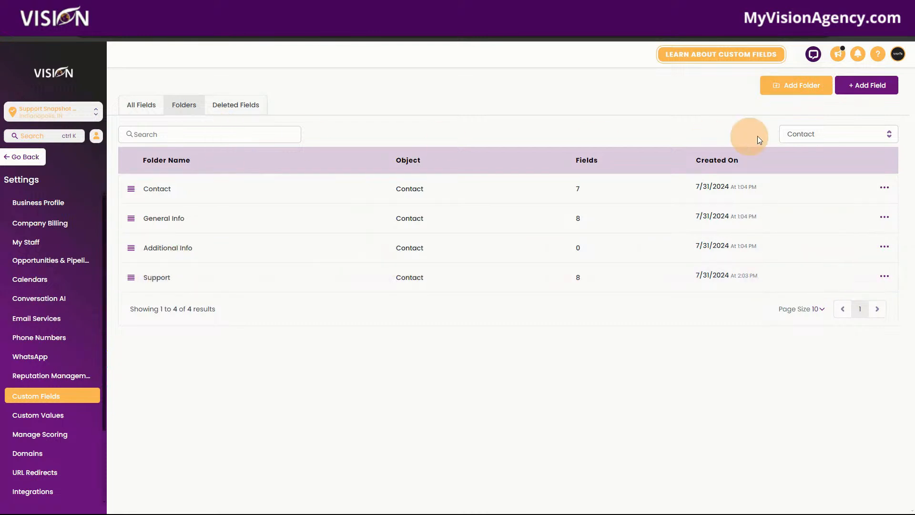
left_click(812, 136)
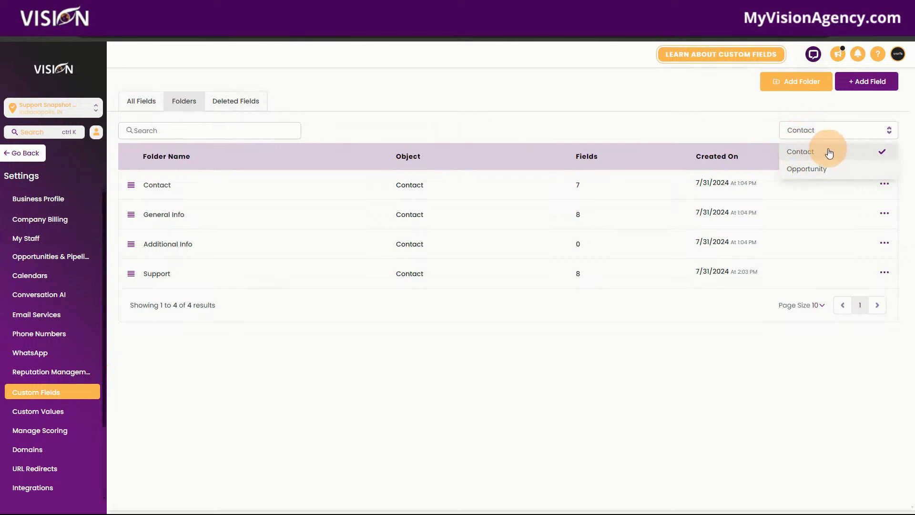
left_click(805, 172)
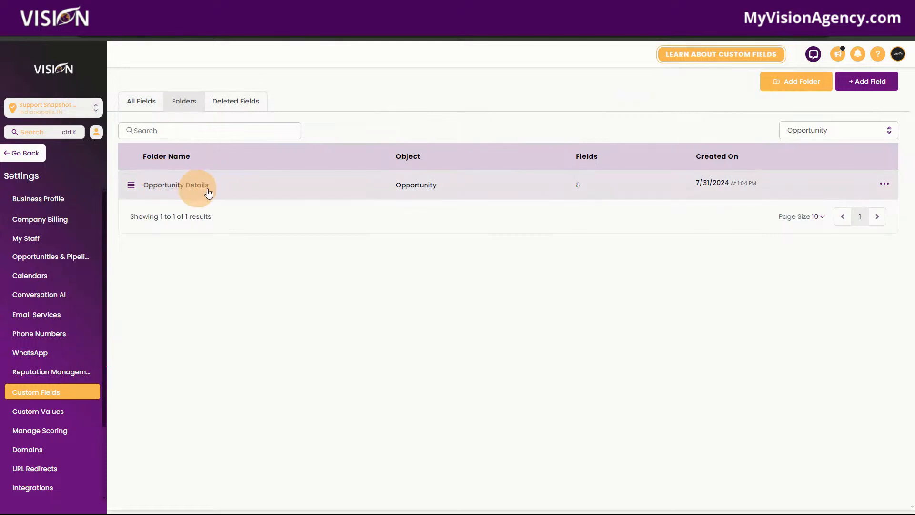
Create a custom field folder named Support for the Opportunity object.
left_click(792, 84)
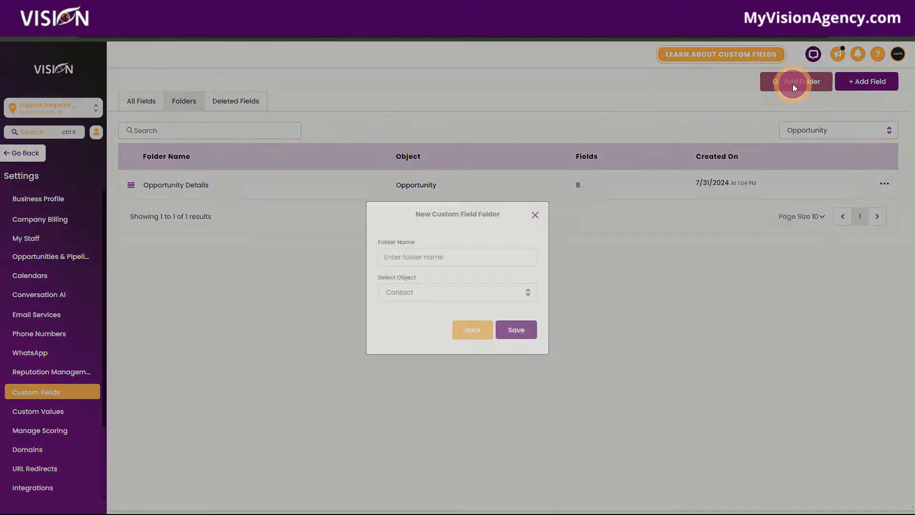
left_click(425, 258)
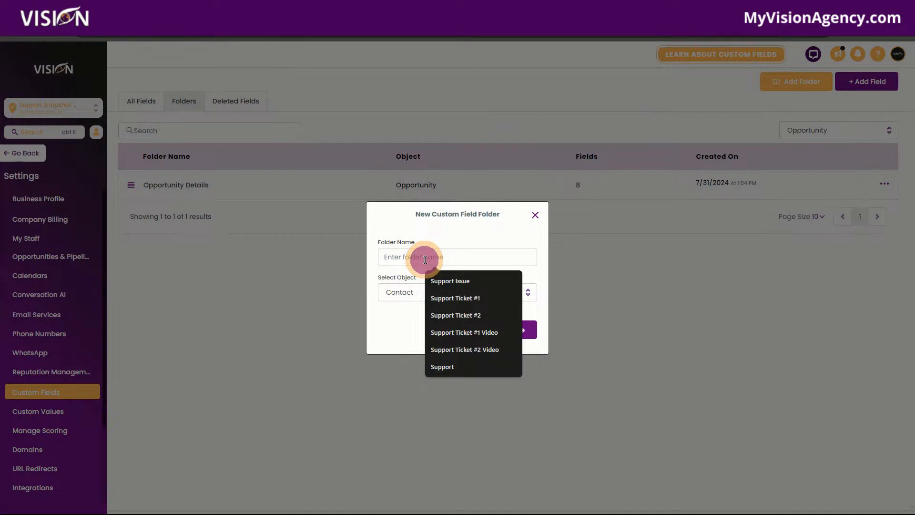
type("Support")
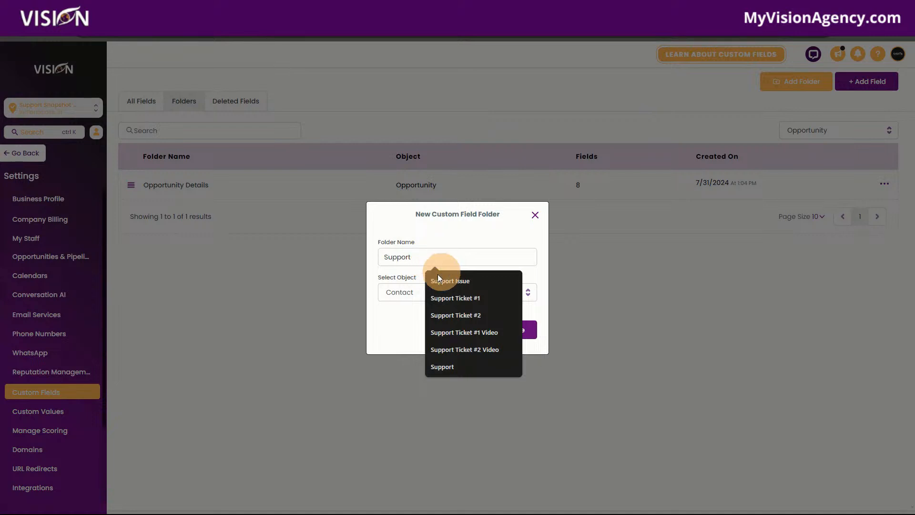
left_click(398, 292)
left_click(396, 328)
left_click(515, 331)
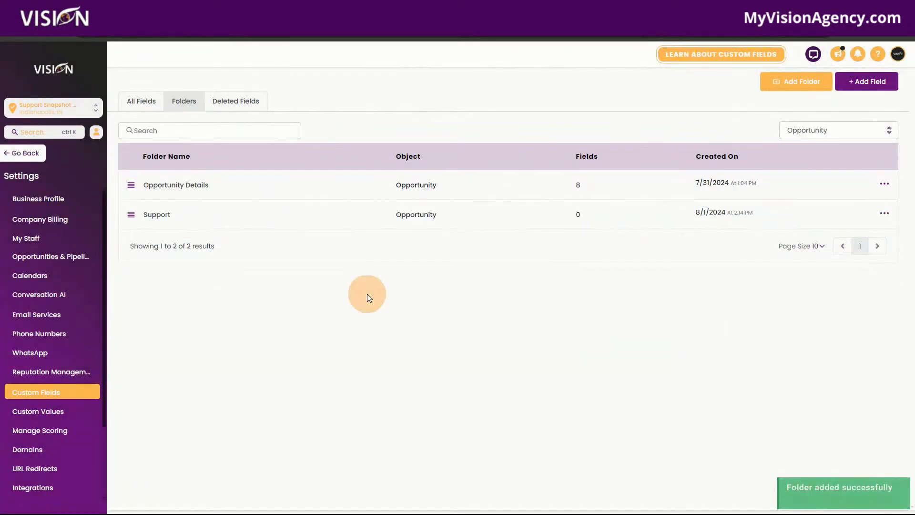
Open the Support folder and start a new Single Line custom field in it.
left_click(168, 220)
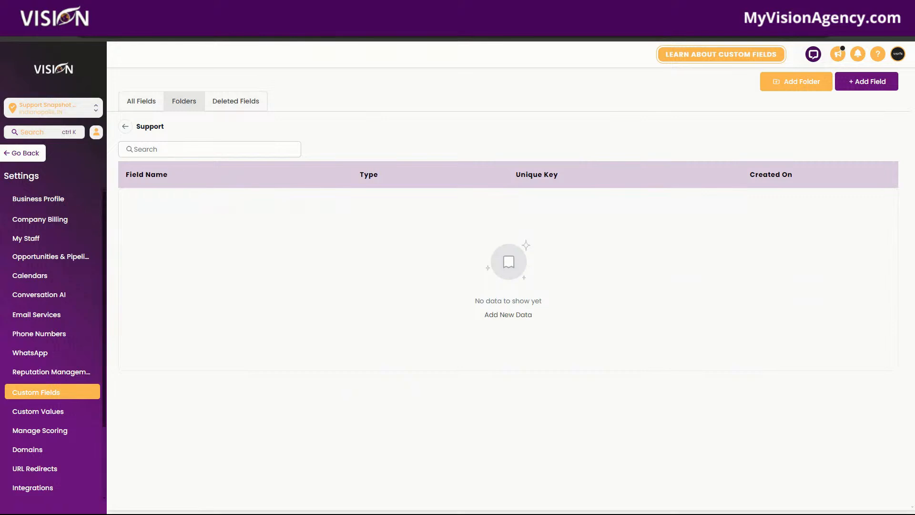
left_click(534, 95)
left_click(867, 81)
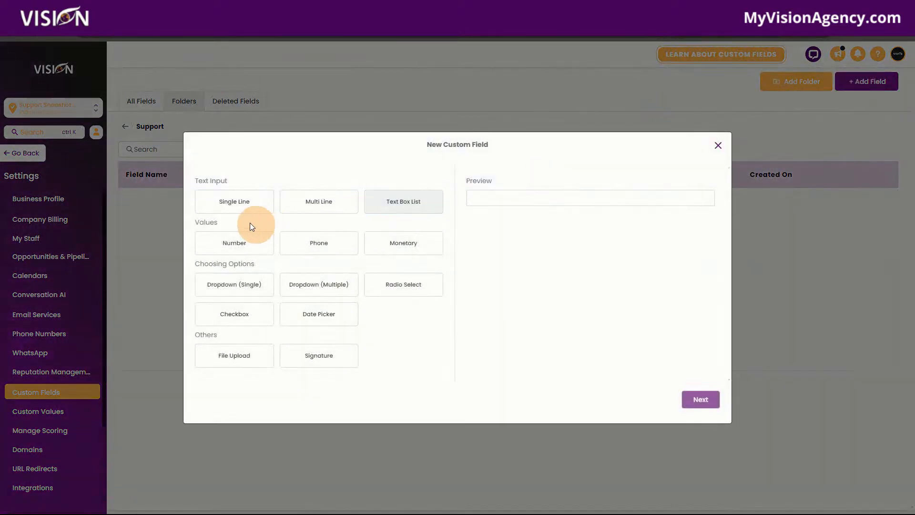
left_click(227, 201)
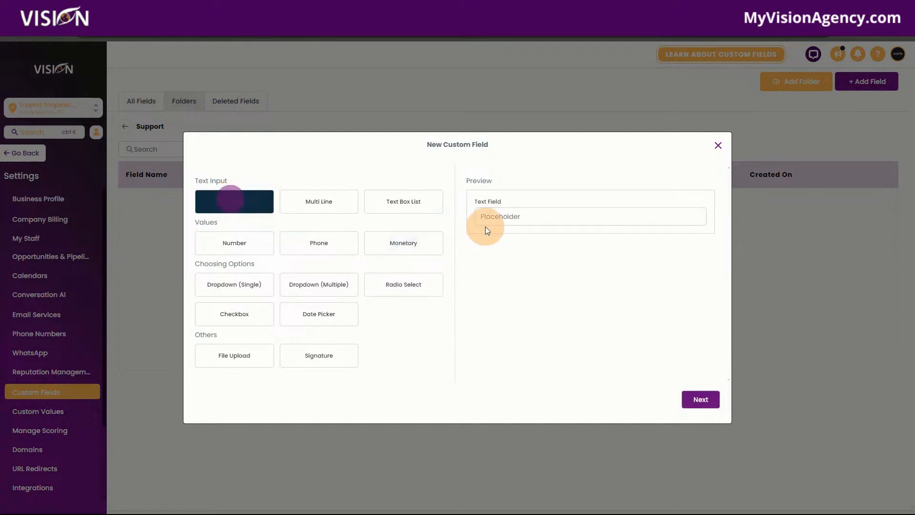
left_click(700, 399)
left_click(230, 251)
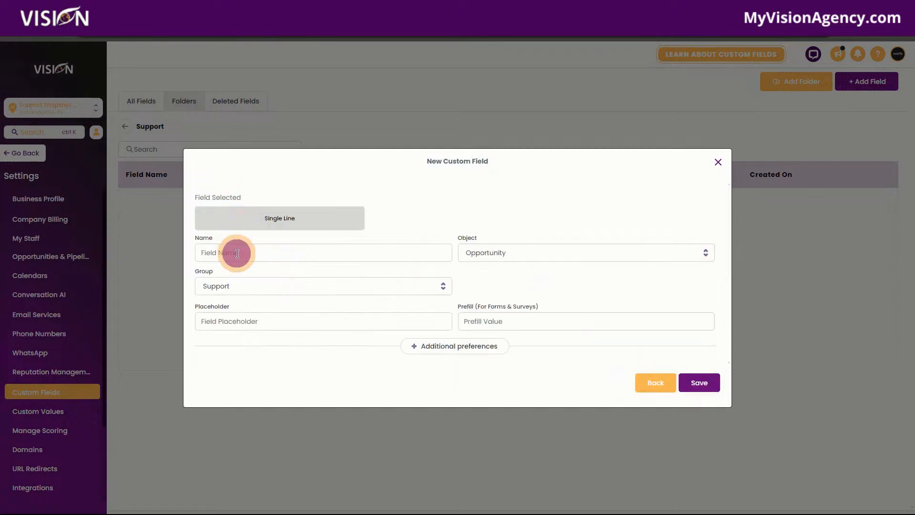
key("ctrl+v")
left_click_drag(347, 253, 196, 253)
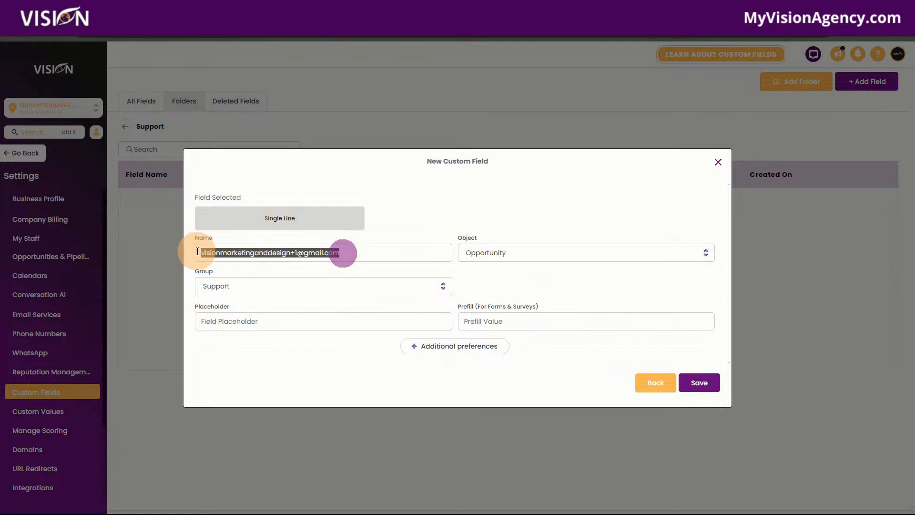
key("BackSpace")
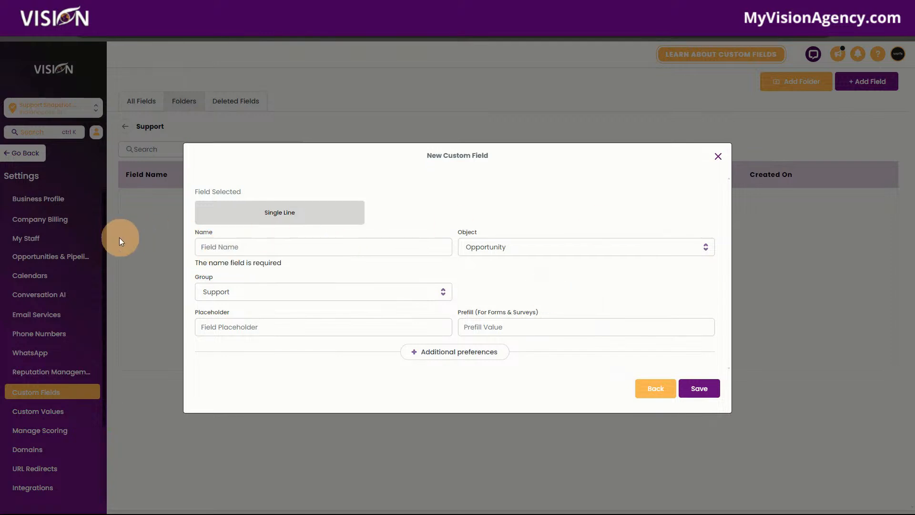
Name the field Support Ticket #1, keep it under the Opportunity object's Support group, and save it.
left_click(235, 248)
type("Support Ticket #")
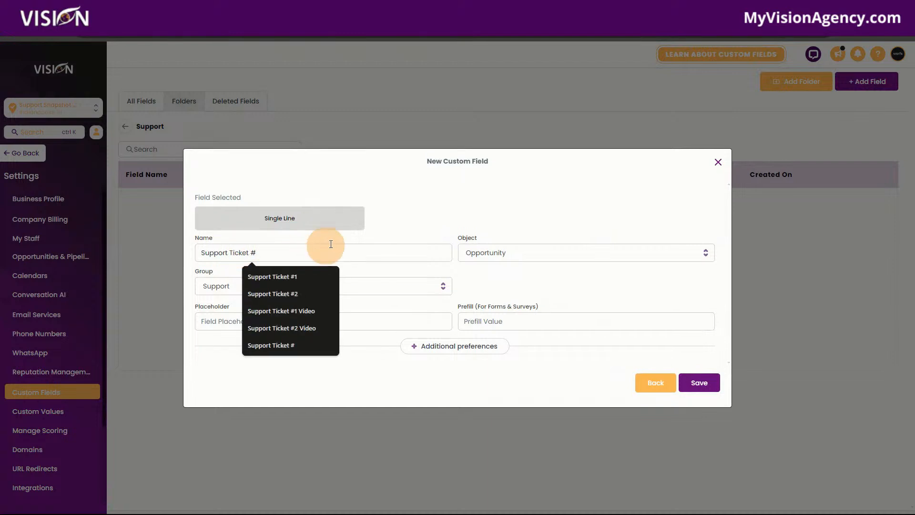
left_click(391, 204)
left_click(328, 252)
type("1")
left_click(416, 198)
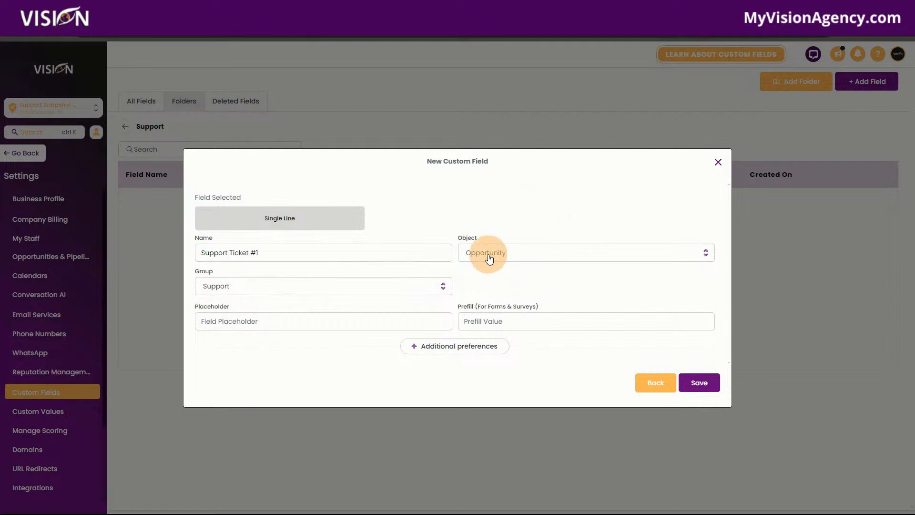
left_click(224, 290)
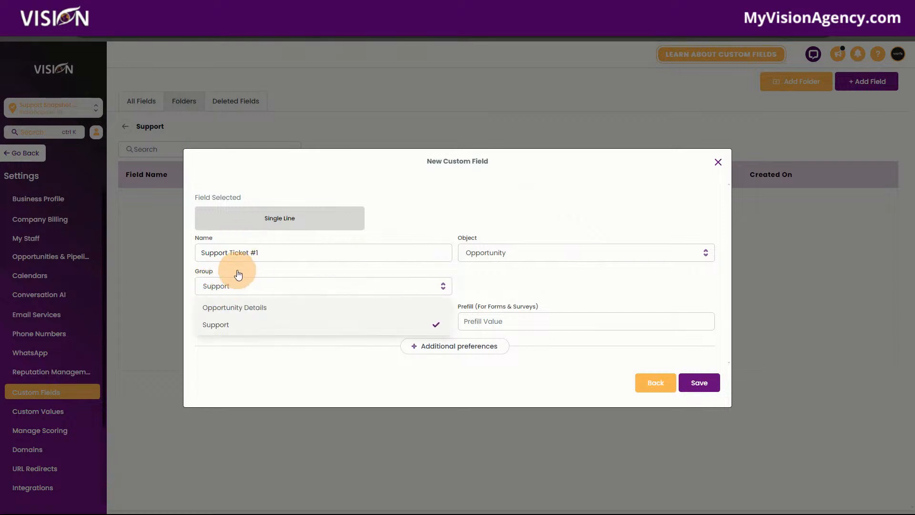
left_click(238, 269)
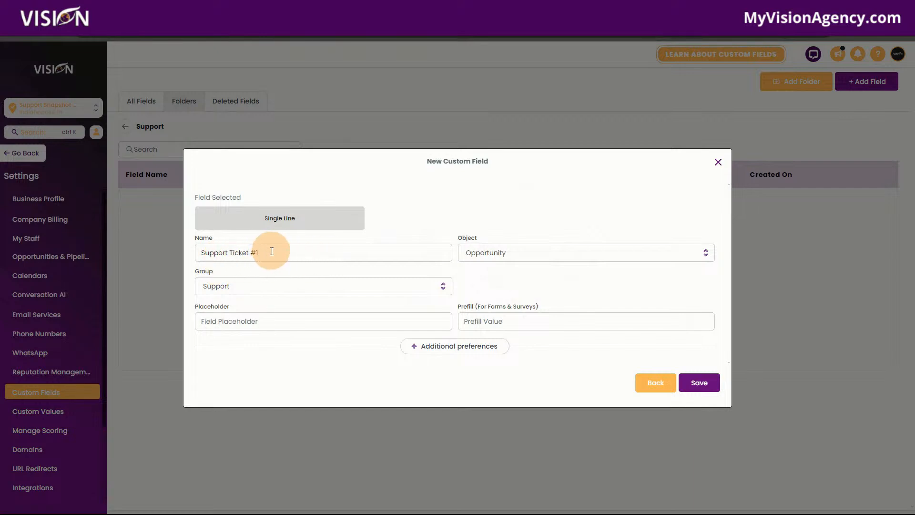
left_click_drag(272, 256, 197, 253)
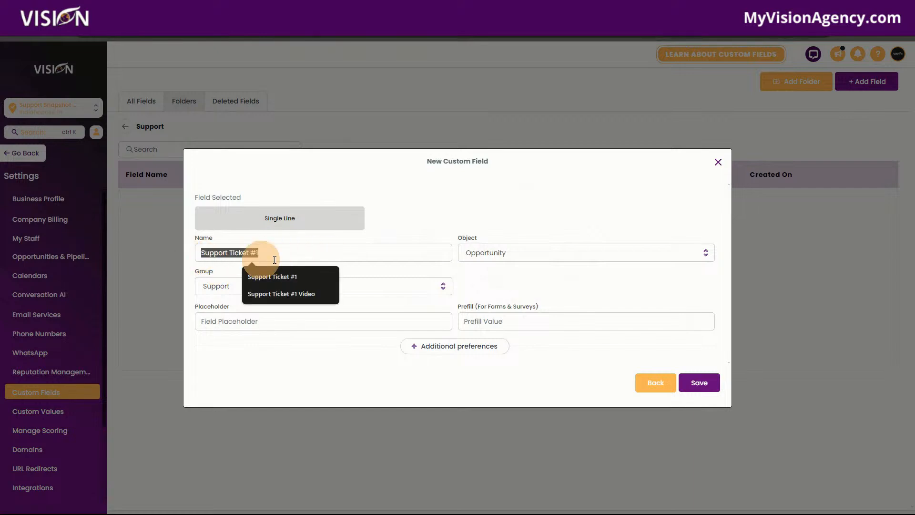
left_click(460, 207)
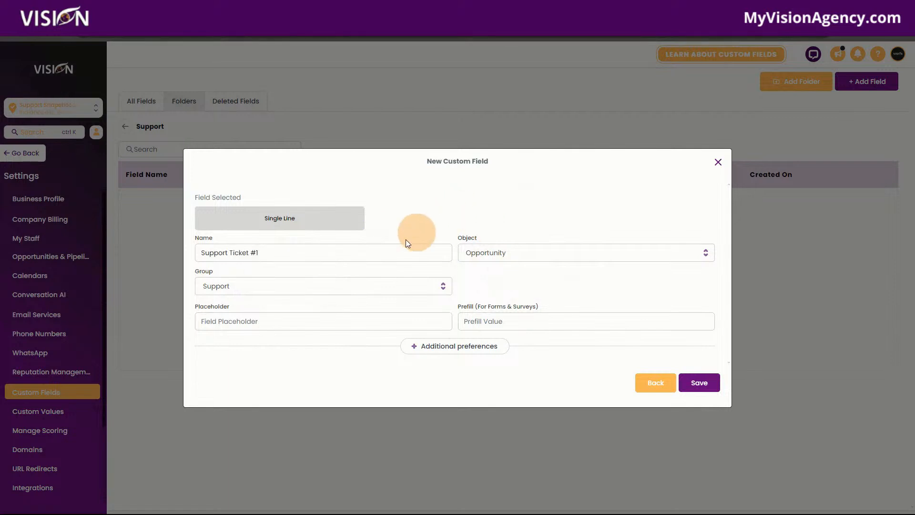
left_click(700, 383)
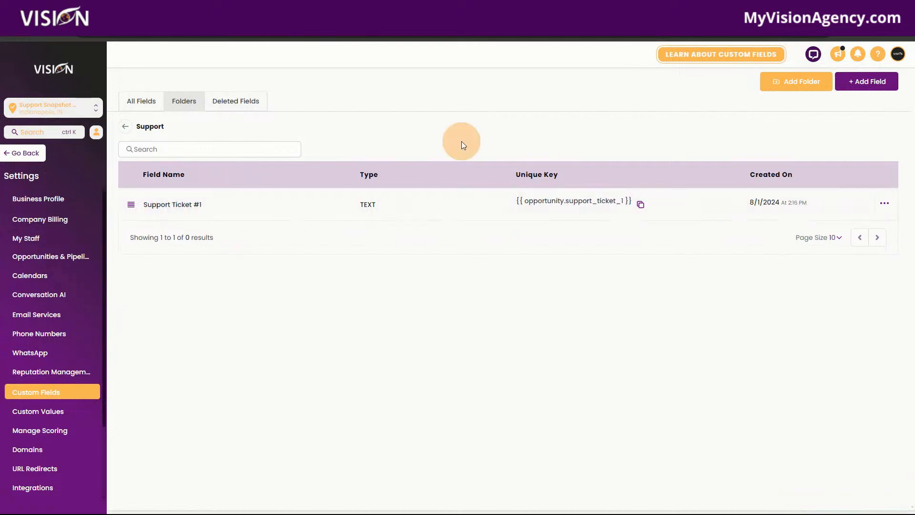
Create a Single Line custom field named Support URL in the opportunity Support folder.
left_click(869, 82)
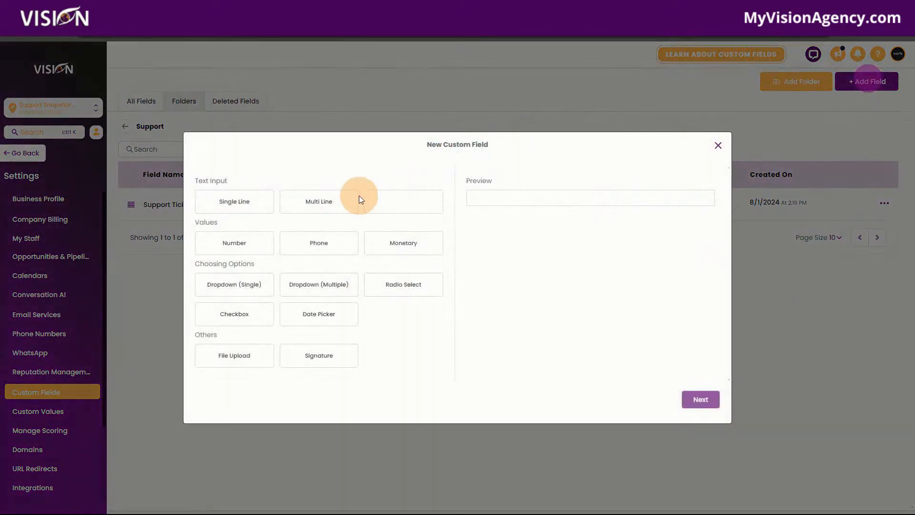
left_click(237, 201)
left_click(700, 400)
left_click(252, 255)
type("Support URL")
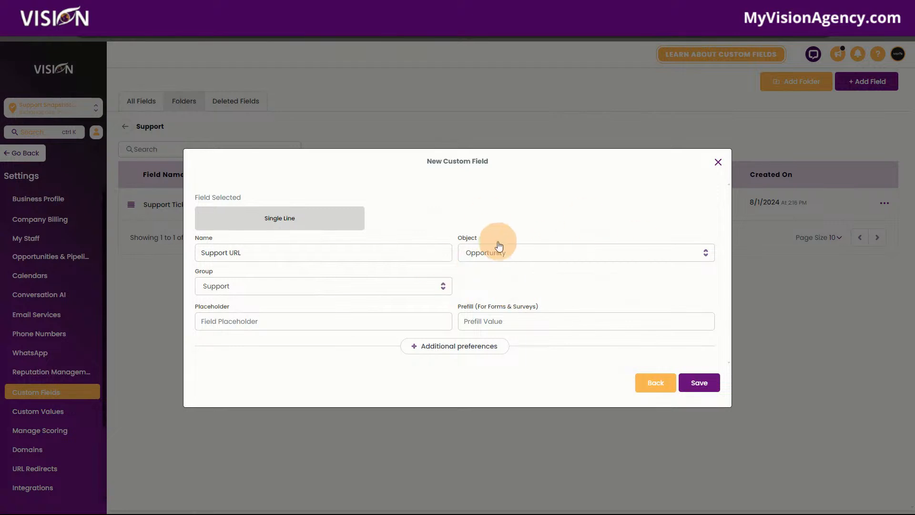
left_click(696, 387)
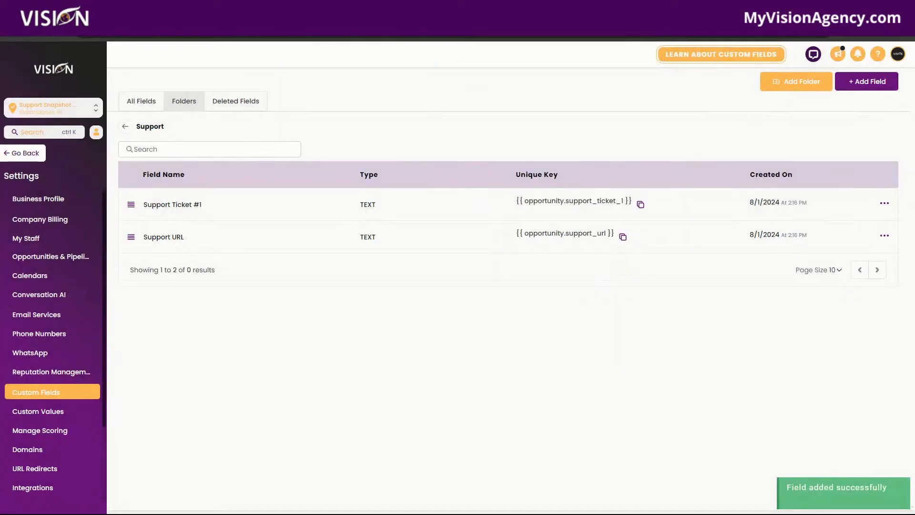
Create a Multi Line custom field named Support Issue in the opportunity Support folder.
left_click(862, 87)
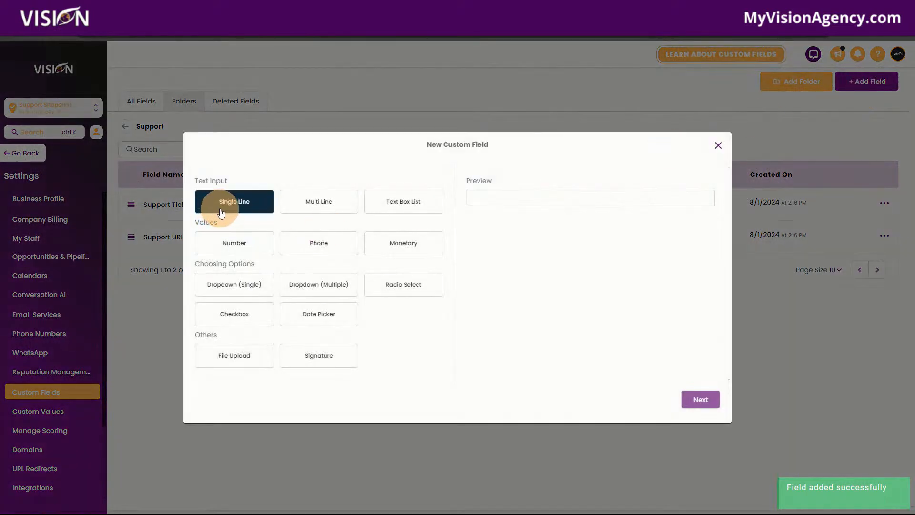
left_click(336, 208)
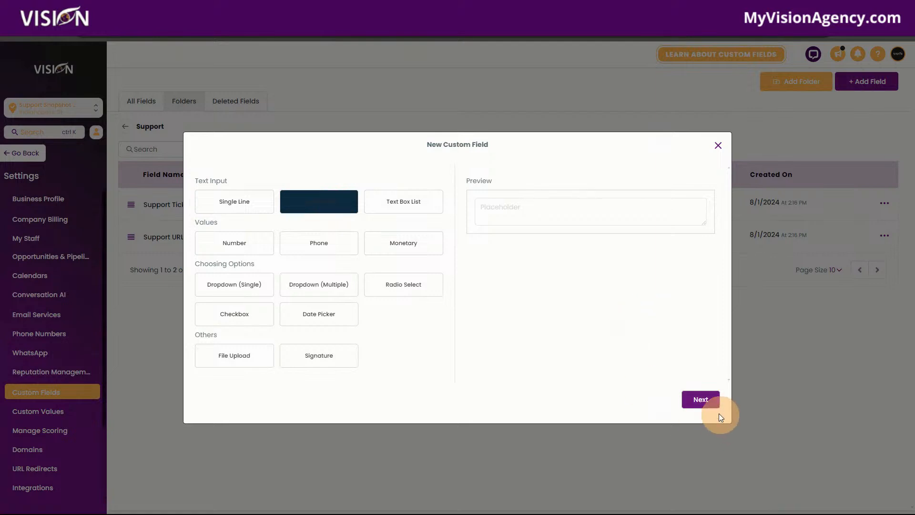
left_click(701, 400)
left_click(227, 254)
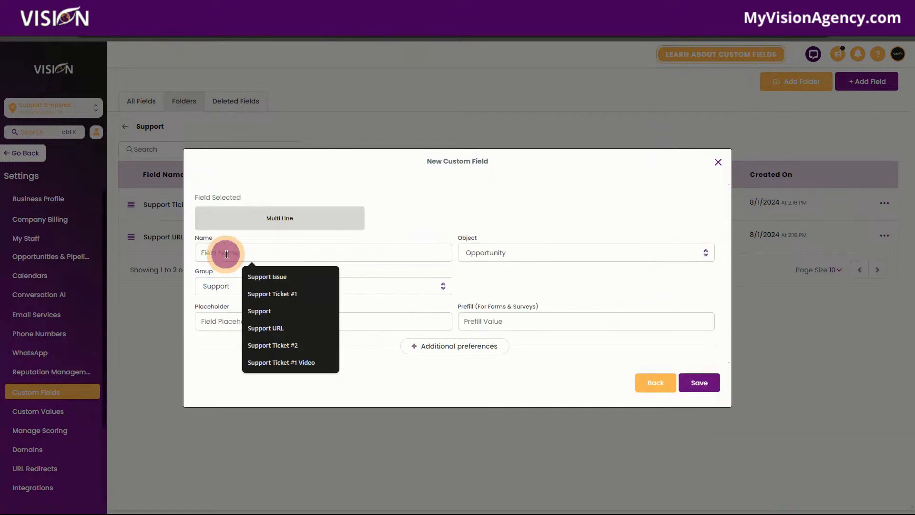
left_click(267, 276)
left_click(381, 201)
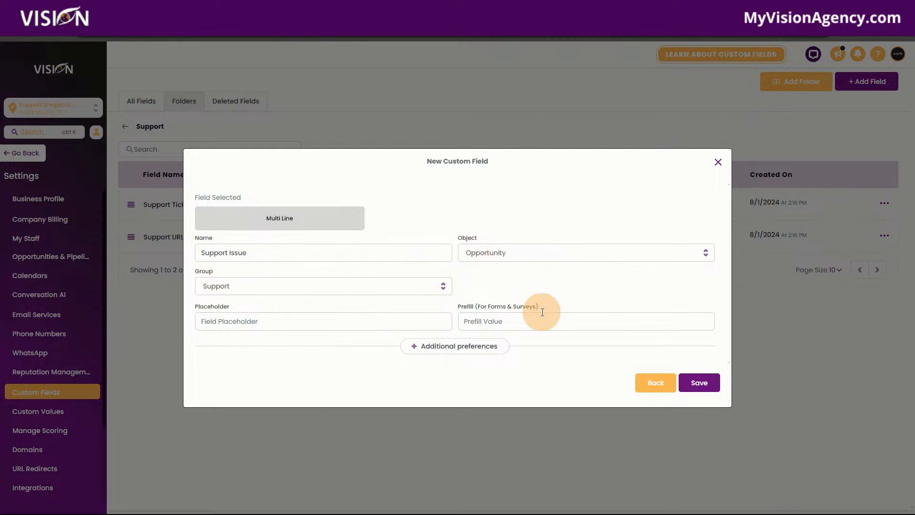
left_click(701, 382)
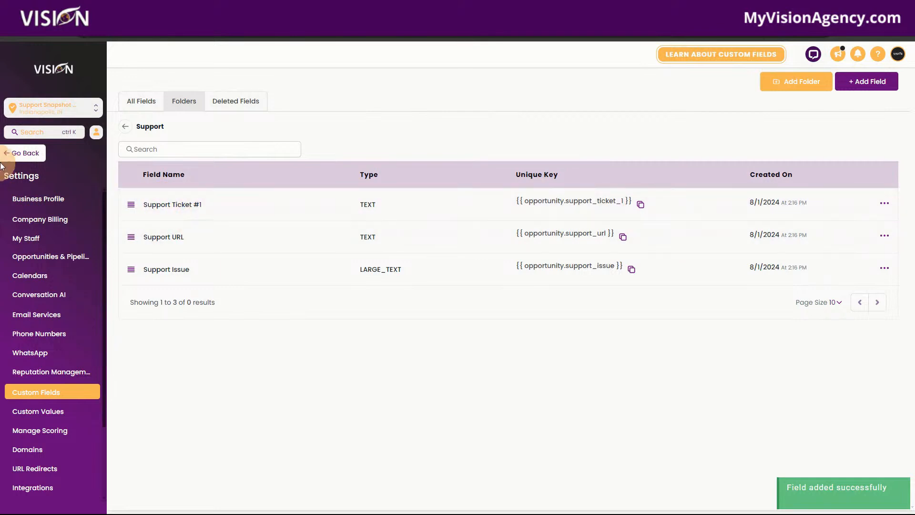
Open the ticket in the Submitted Support Request stage and review its Support custom fields.
left_click(44, 253)
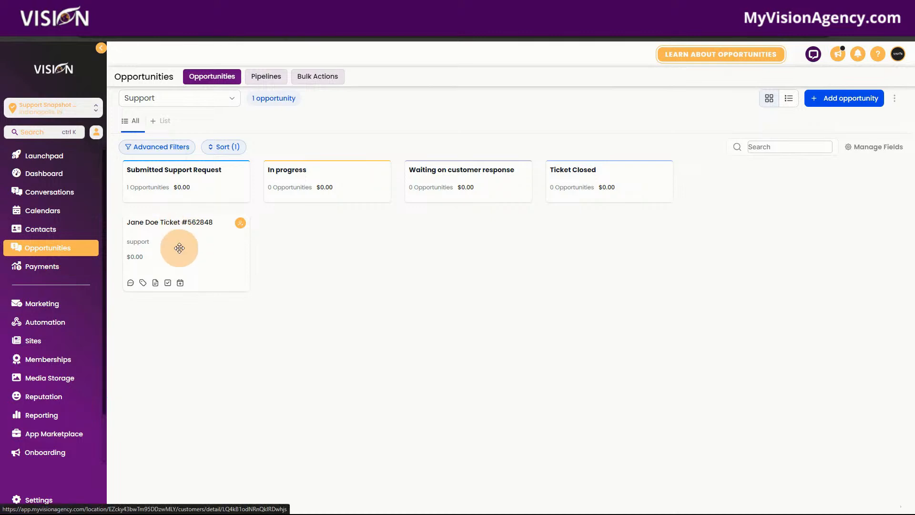
left_click(179, 249)
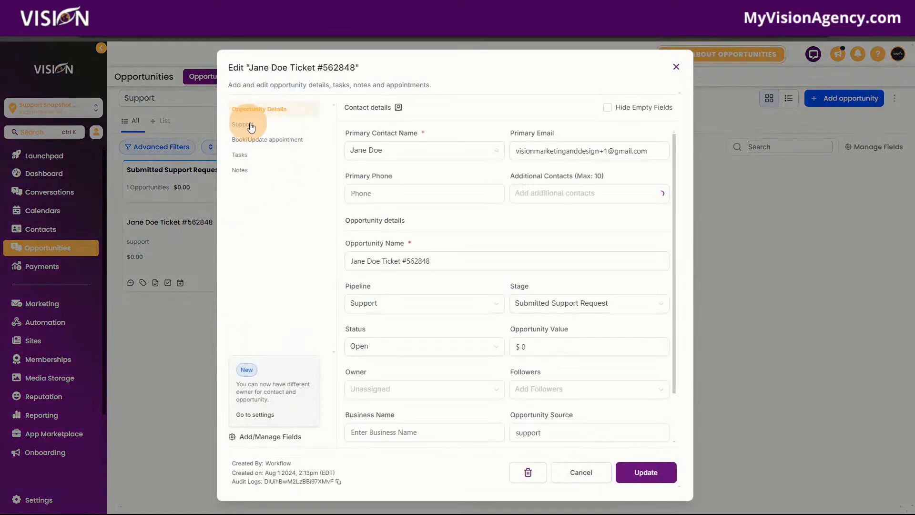
left_click(250, 124)
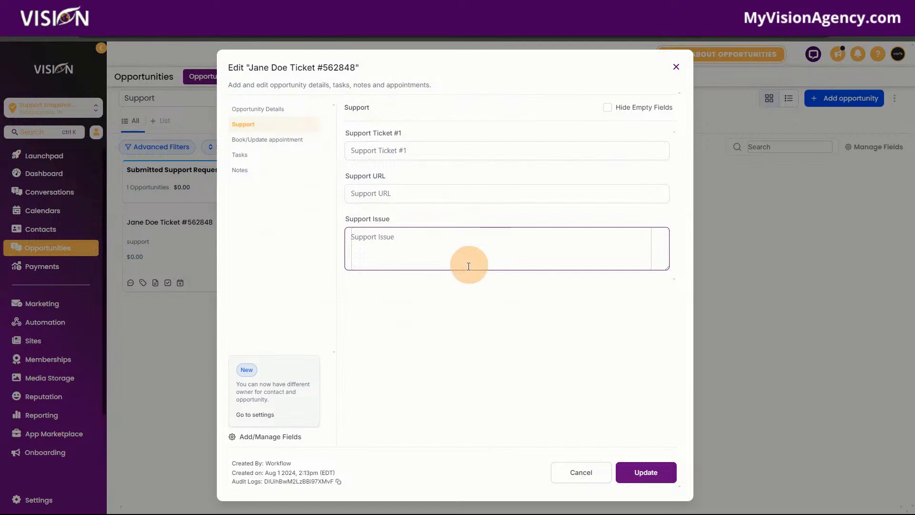
left_click(675, 70)
Open the Support workflow in Automation and edit the Support Pipeline action in its No branch.
left_click(46, 324)
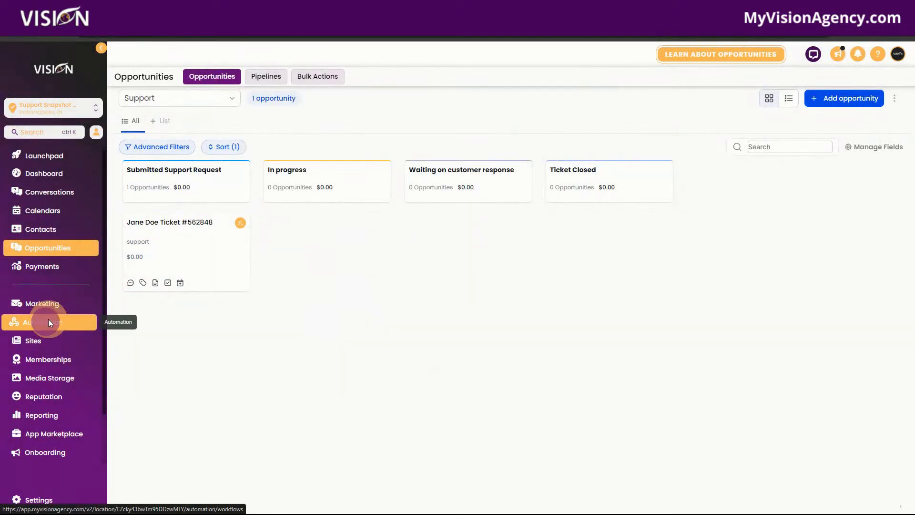
left_click(224, 258)
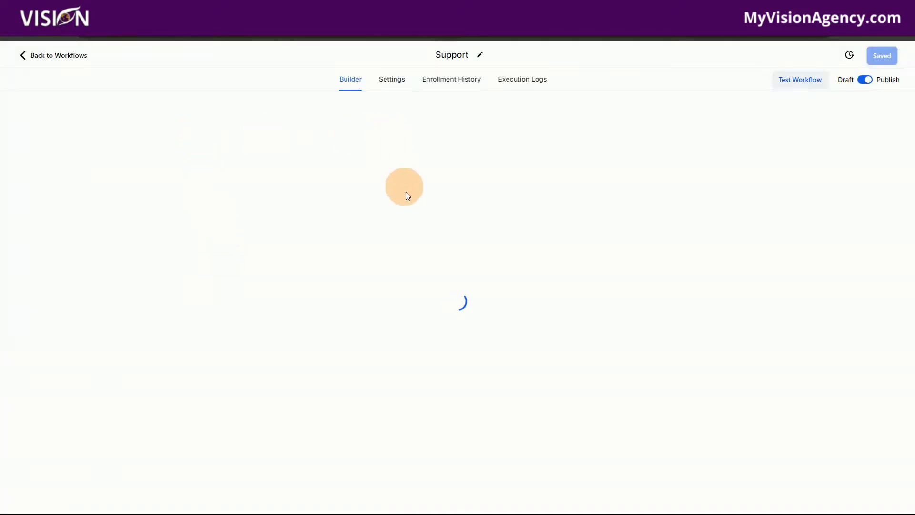
scroll(641, 383, "down", 3)
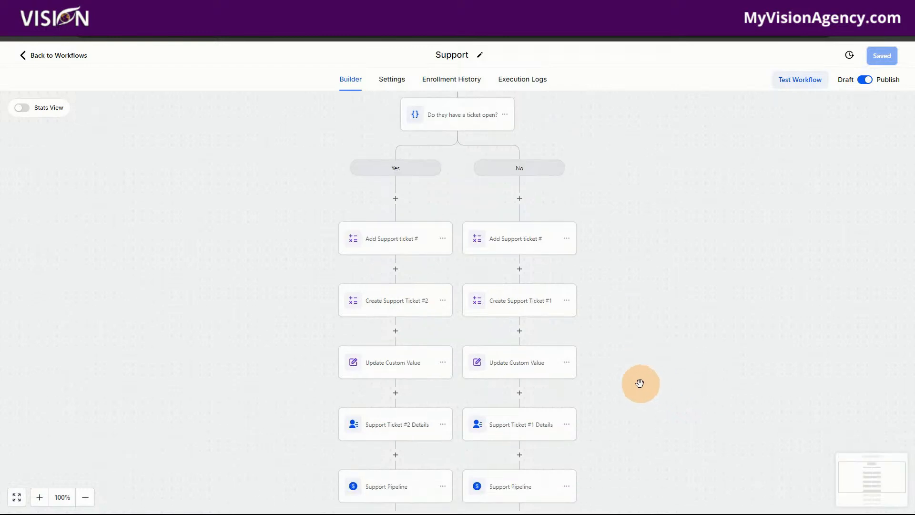
scroll(641, 382, "down", 5)
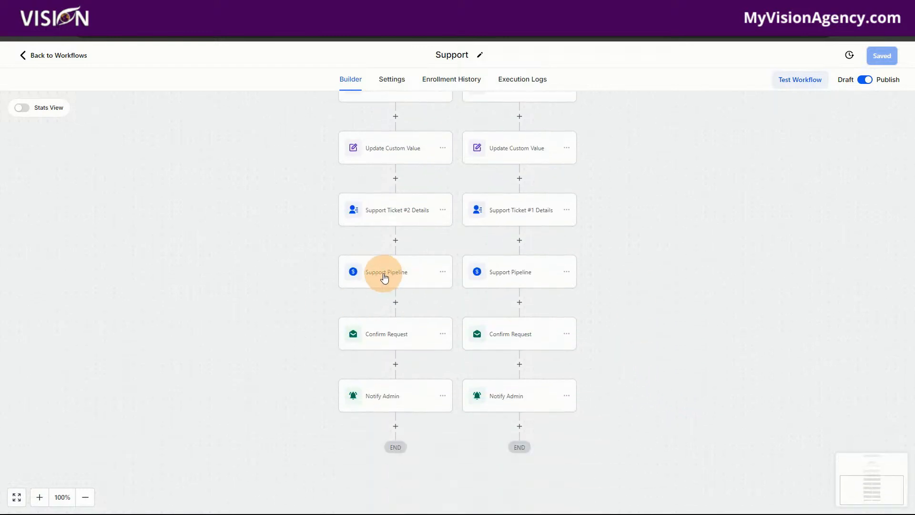
left_click(499, 277)
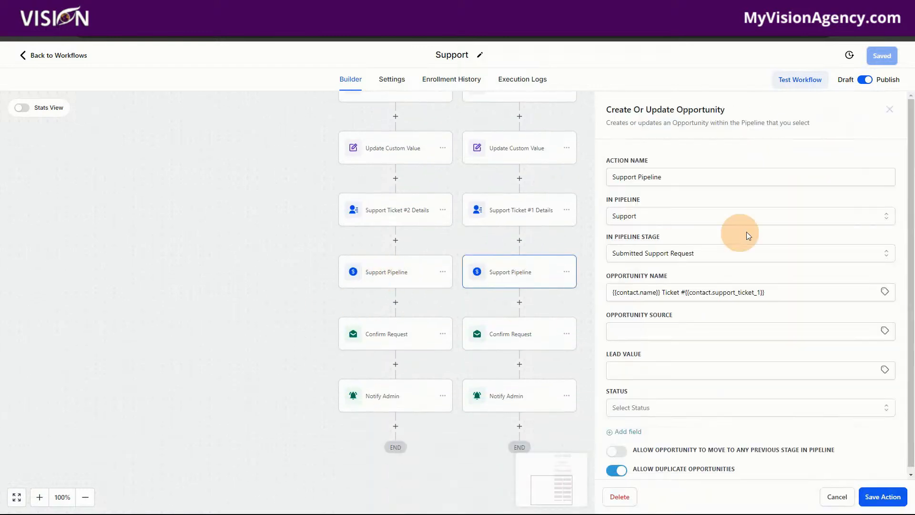
scroll(799, 257, "down", 1)
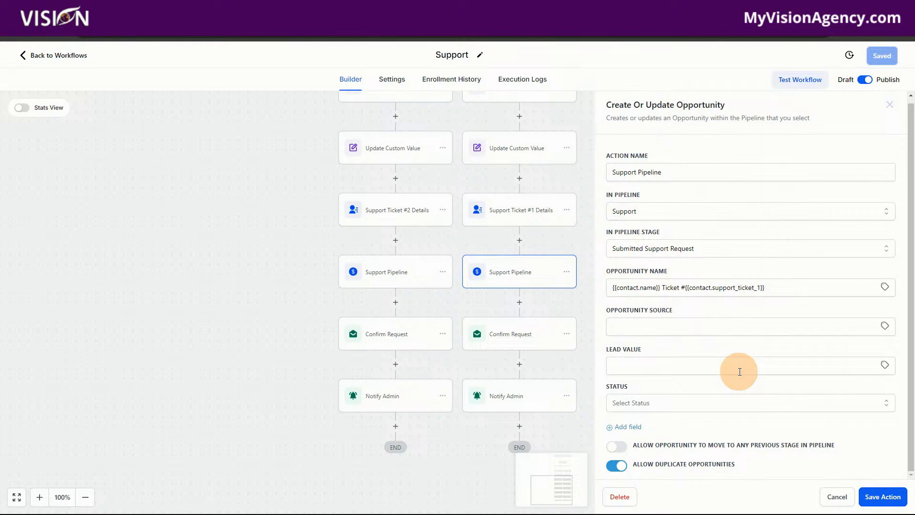
Add a field entry to the Support Pipeline action and set it to the Support Ticket #1 custom field.
left_click(633, 429)
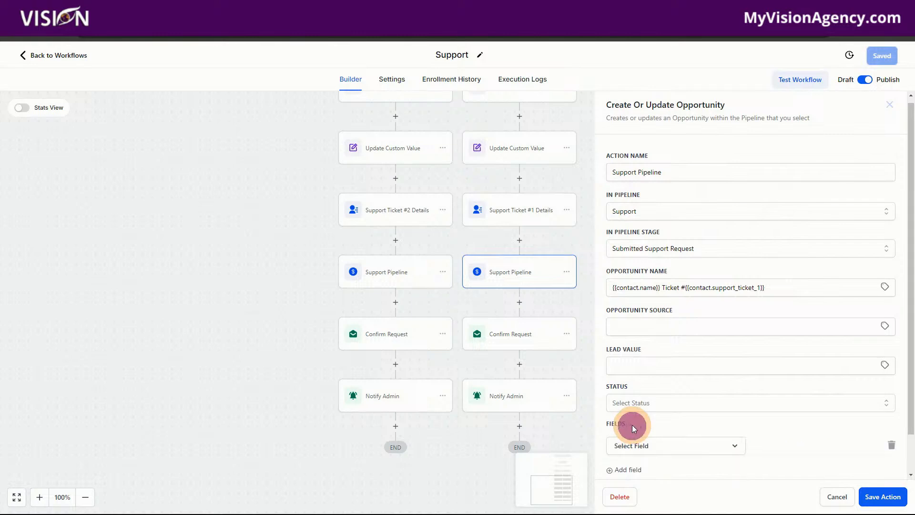
scroll(788, 441, "down", 1)
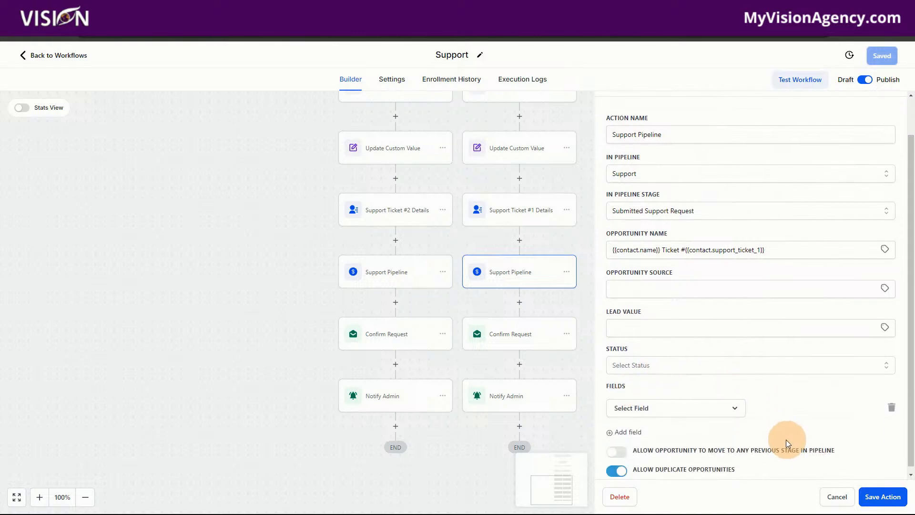
left_click(653, 405)
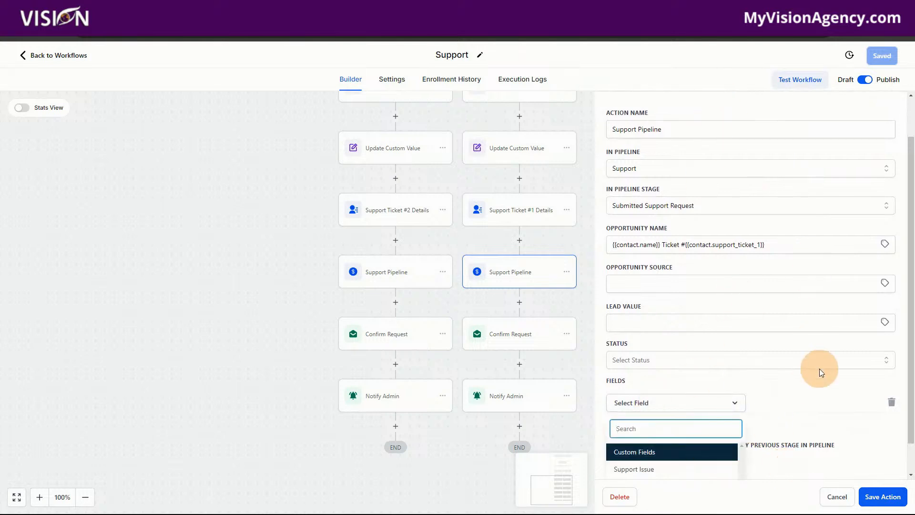
scroll(797, 371, "down", 1)
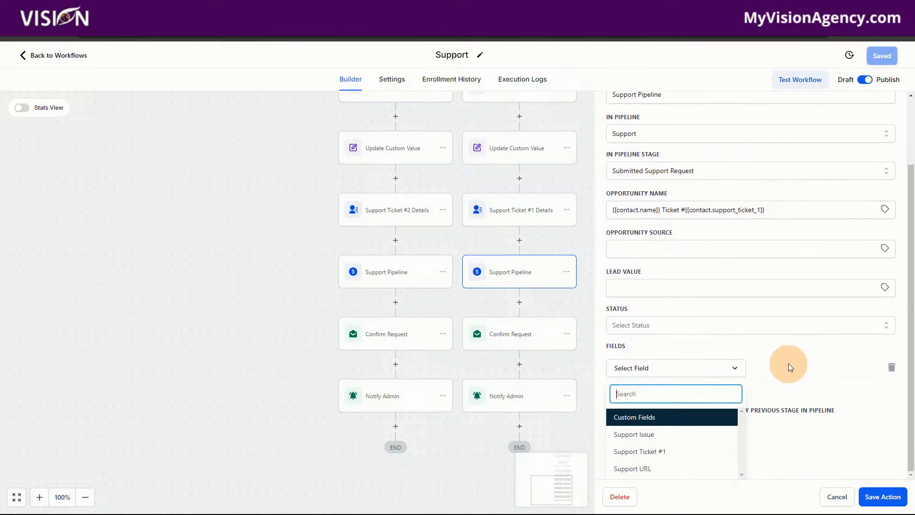
left_click(647, 453)
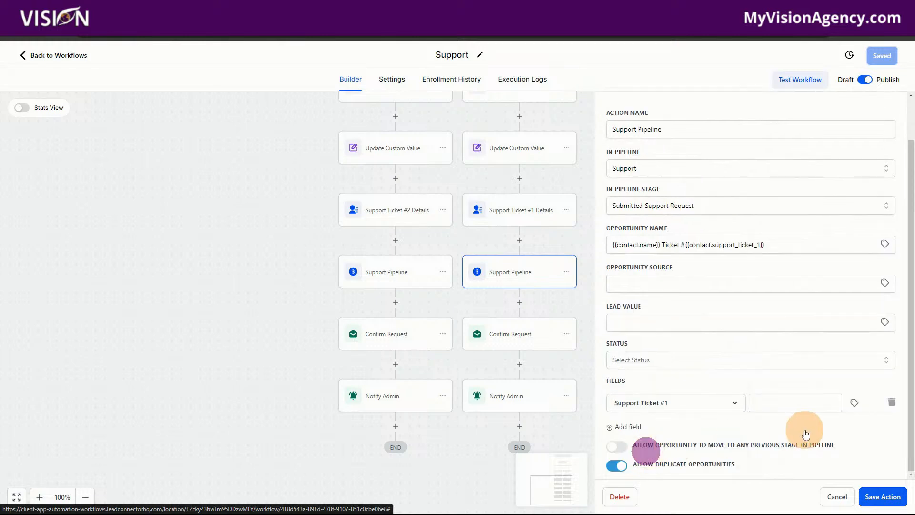
Fill the Support Ticket #1 field entry with the contact's Support Ticket #1 custom field value.
left_click(775, 403)
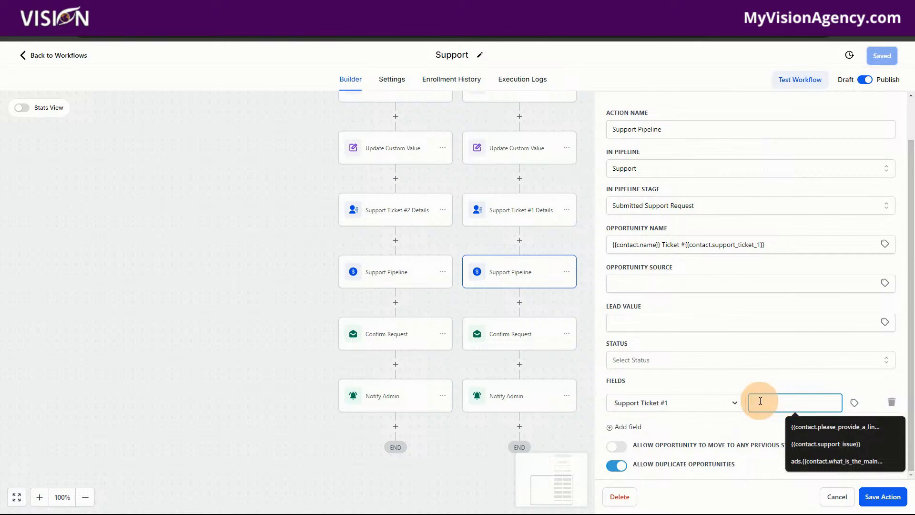
left_click(855, 404)
left_click(835, 445)
scroll(854, 449, "down", 5)
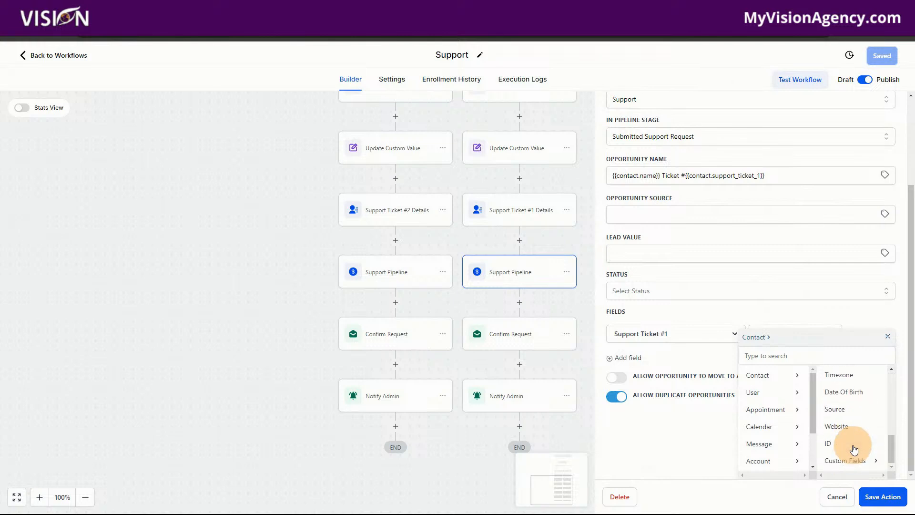
left_click(853, 461)
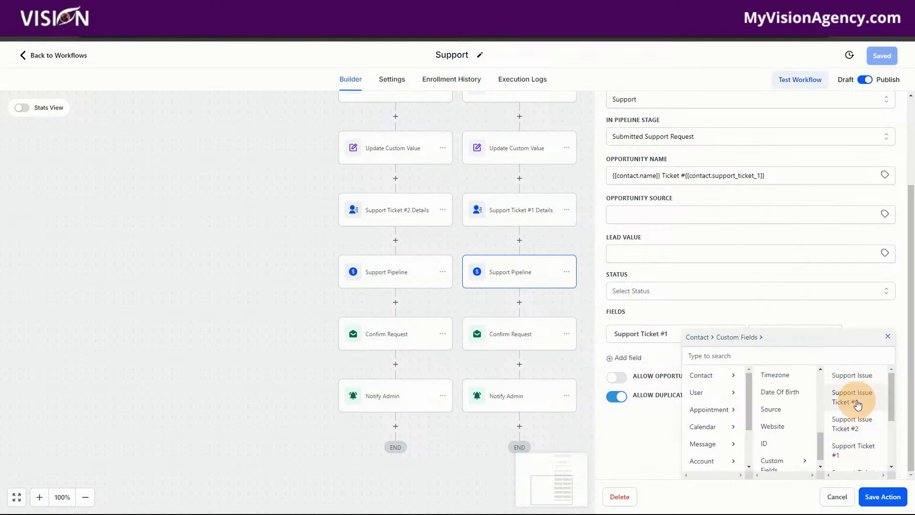
left_click(850, 455)
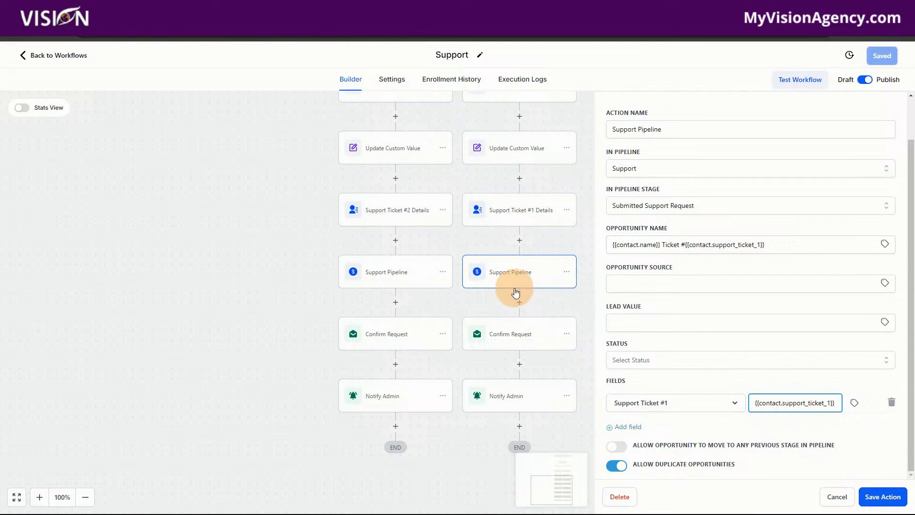
scroll(518, 292, "up", 3)
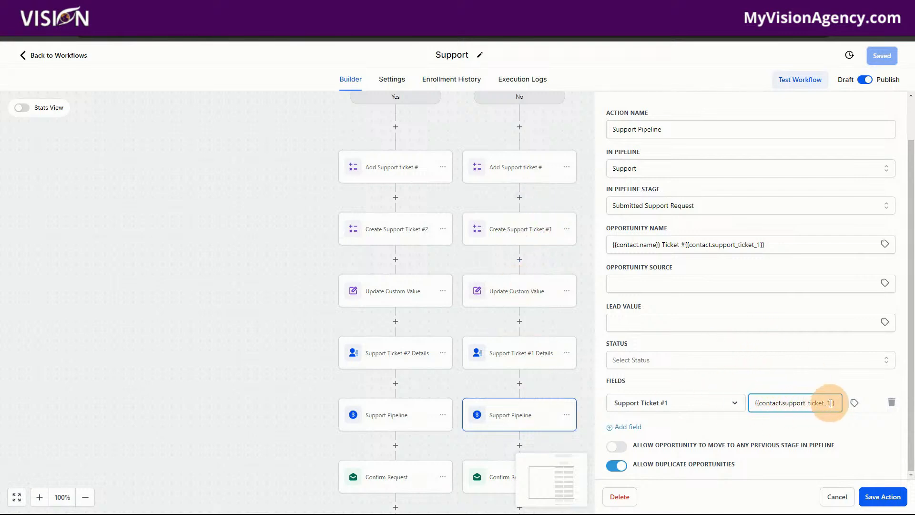
left_click_drag(837, 403, 761, 406)
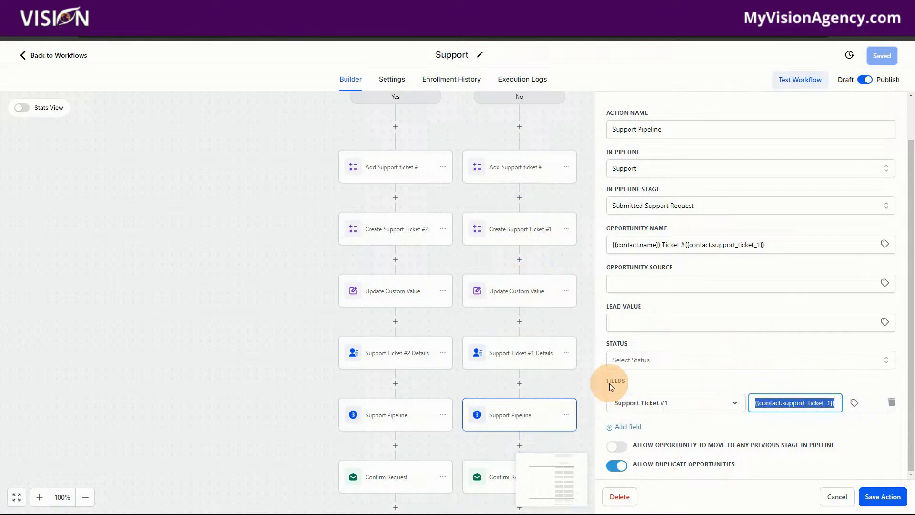
Add a Support Issue field entry to the Support Pipeline action and fill it with the contact's Support Issue Ticket #1 custom field.
left_click(724, 431)
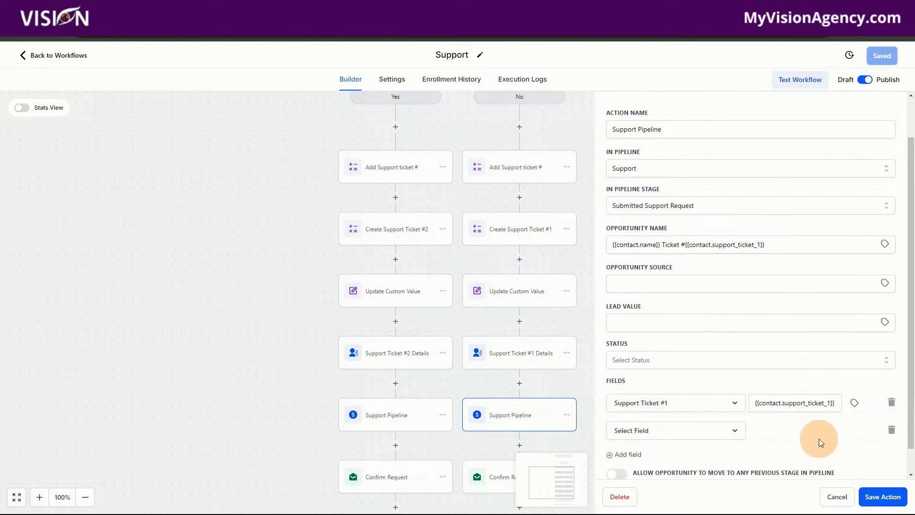
scroll(820, 444, "down", 1)
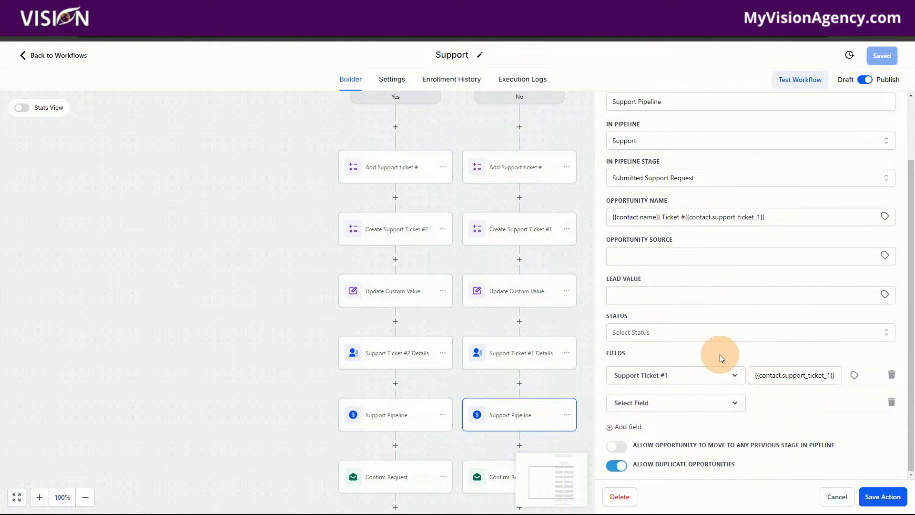
left_click(684, 409)
scroll(800, 419, "down", 1)
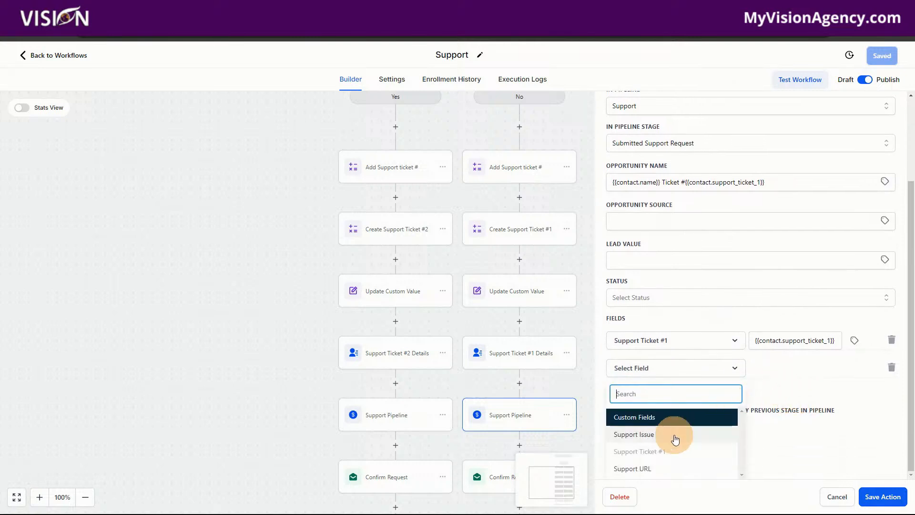
left_click(638, 434)
left_click(795, 403)
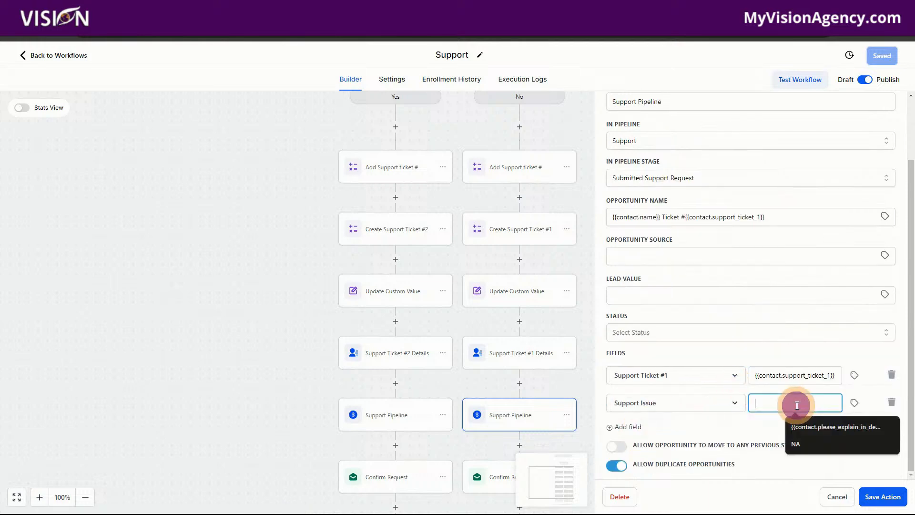
left_click(854, 404)
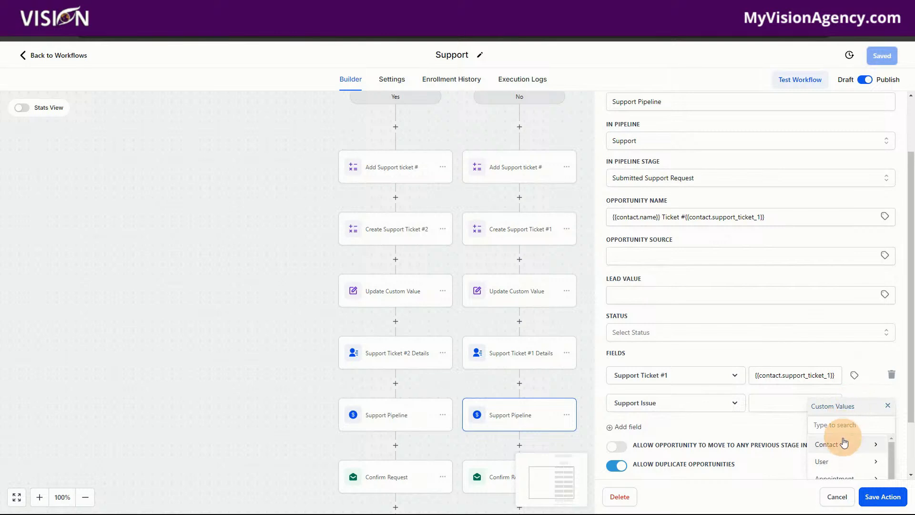
scroll(844, 449, "down", 10)
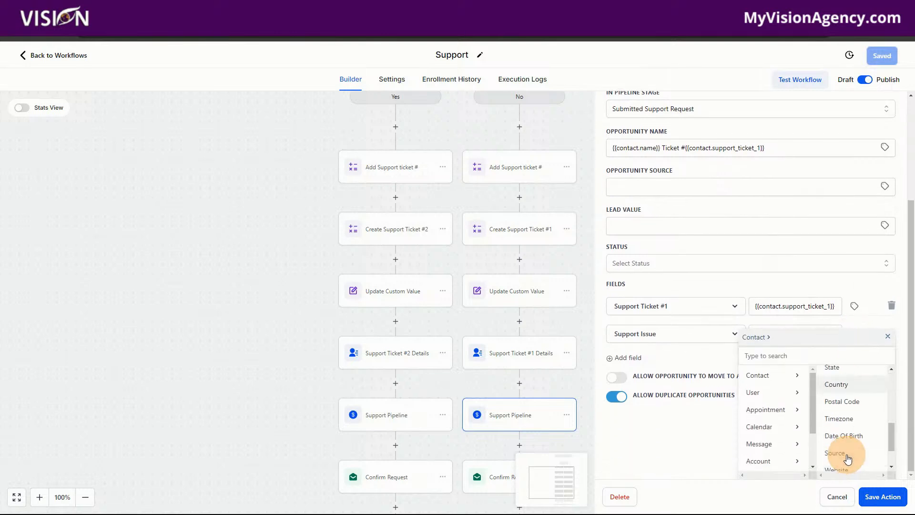
left_click(846, 460)
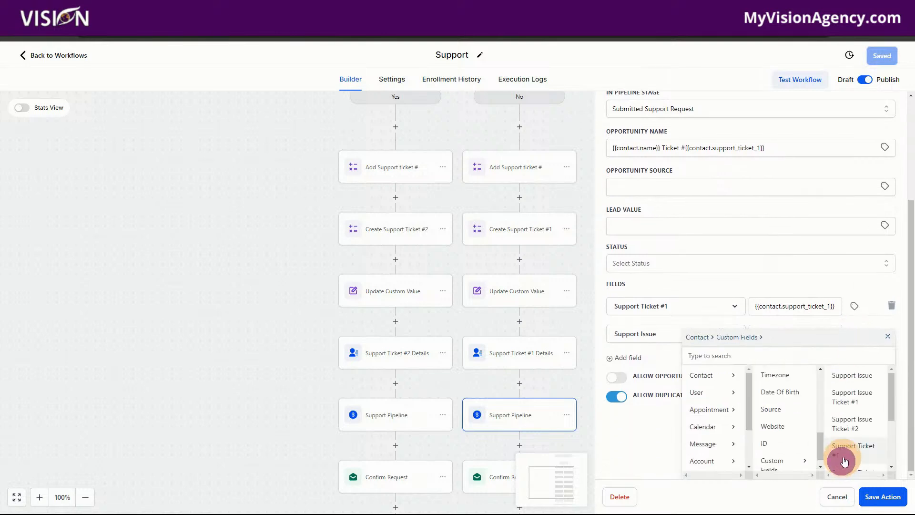
left_click(850, 407)
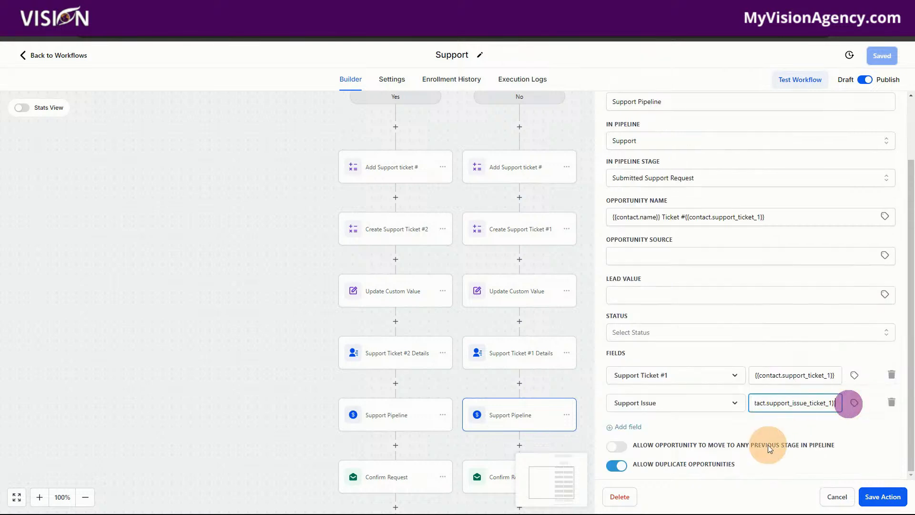
Add a Support URL field entry filled with the contact's Support Ticket #1 Video custom field, and save the Support Pipeline action.
left_click(635, 429)
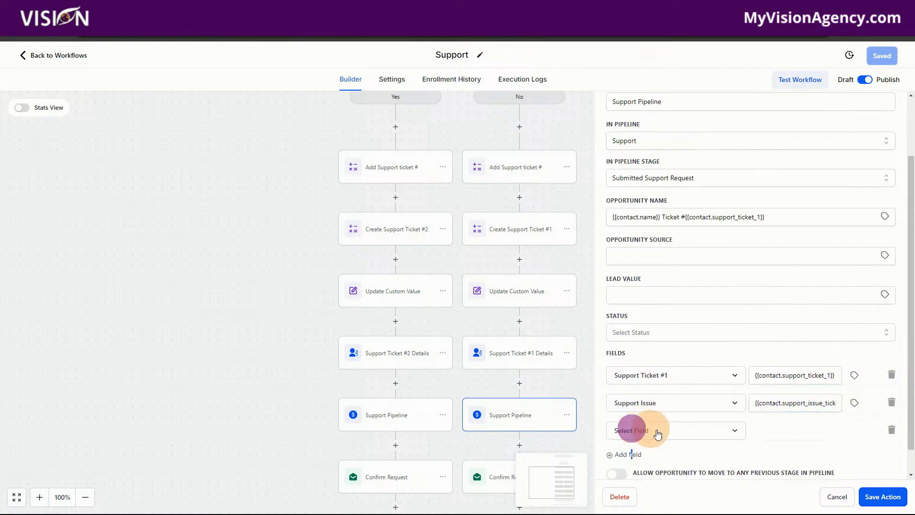
left_click(658, 405)
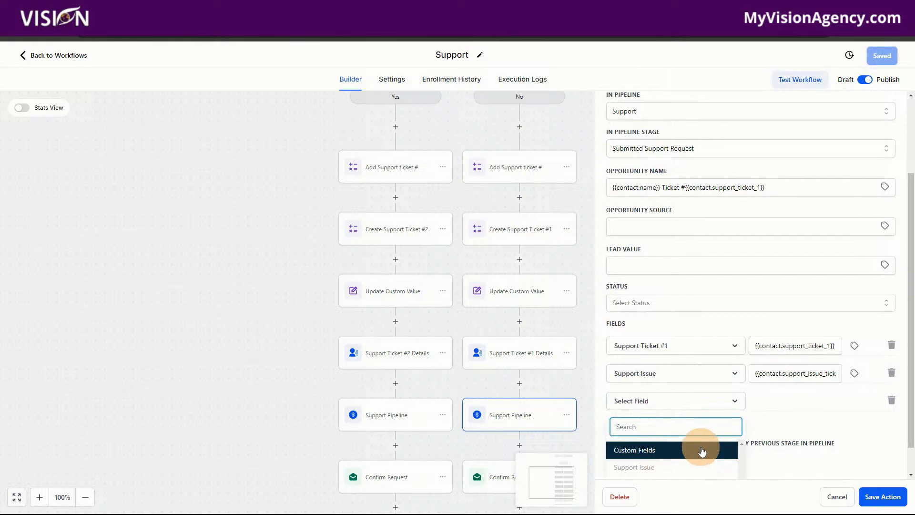
left_click(658, 469)
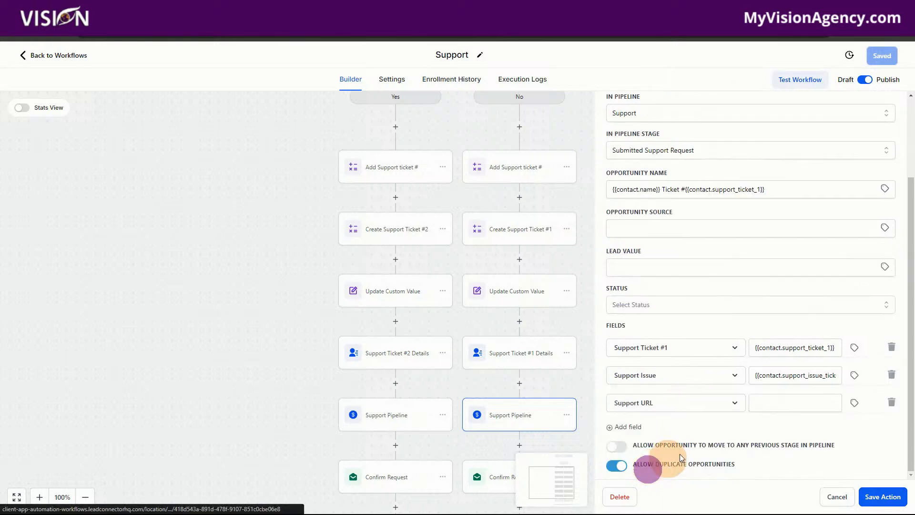
left_click(768, 402)
left_click(856, 404)
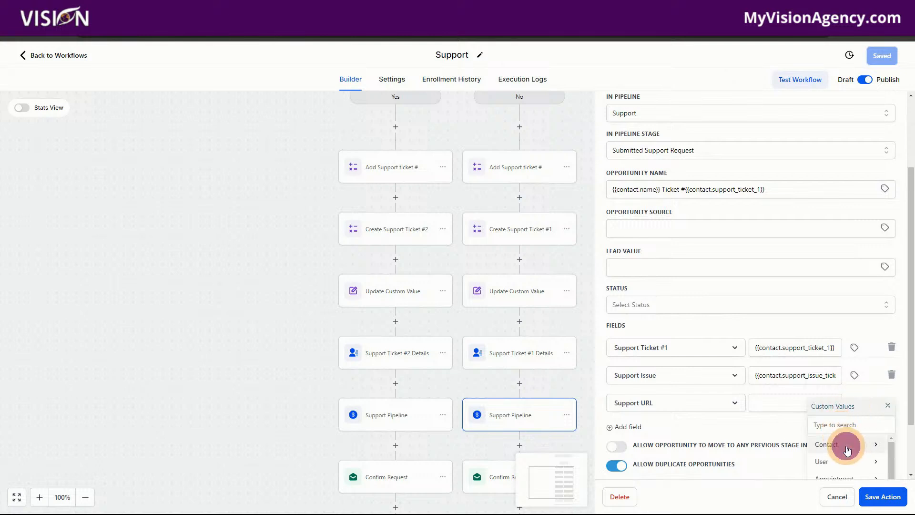
left_click(847, 450)
scroll(868, 443, "down", 5)
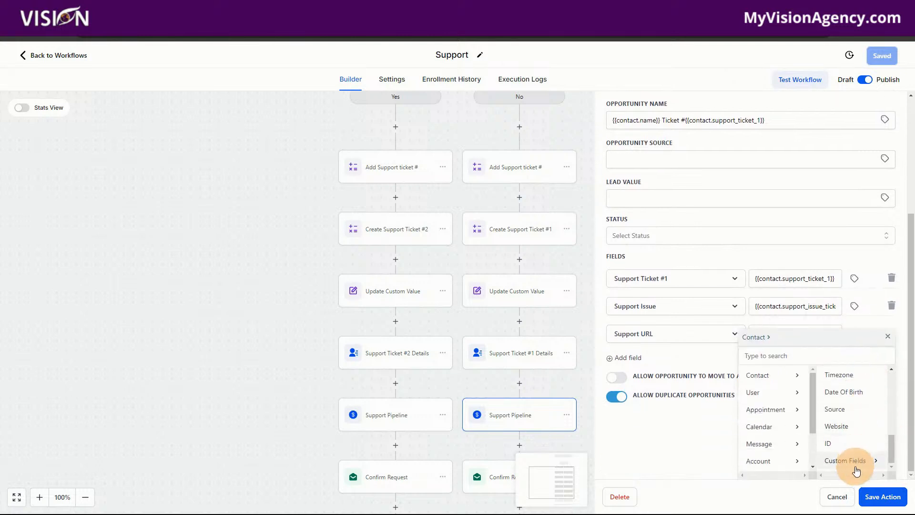
left_click(855, 467)
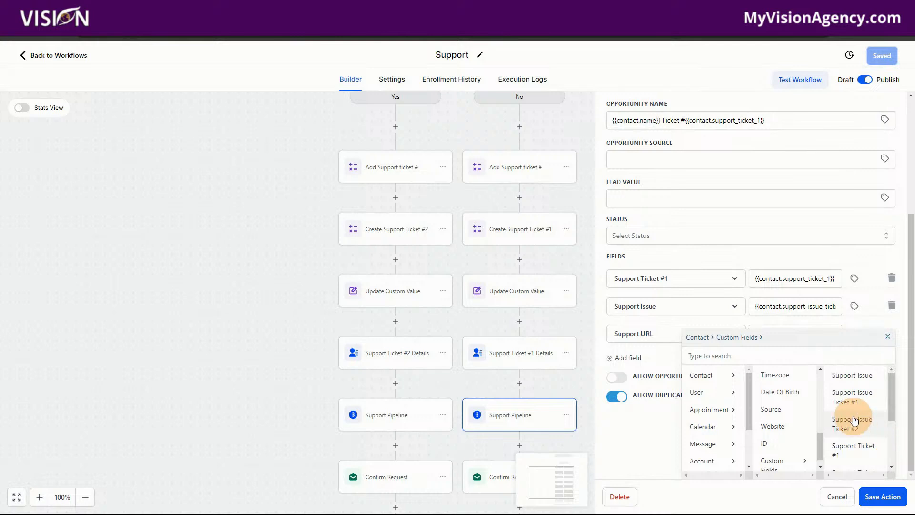
scroll(853, 427, "down", 3)
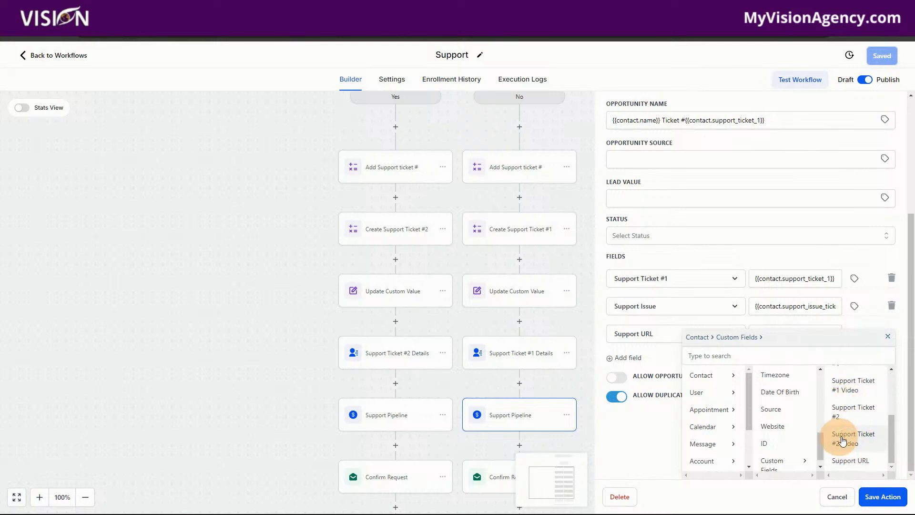
left_click(852, 390)
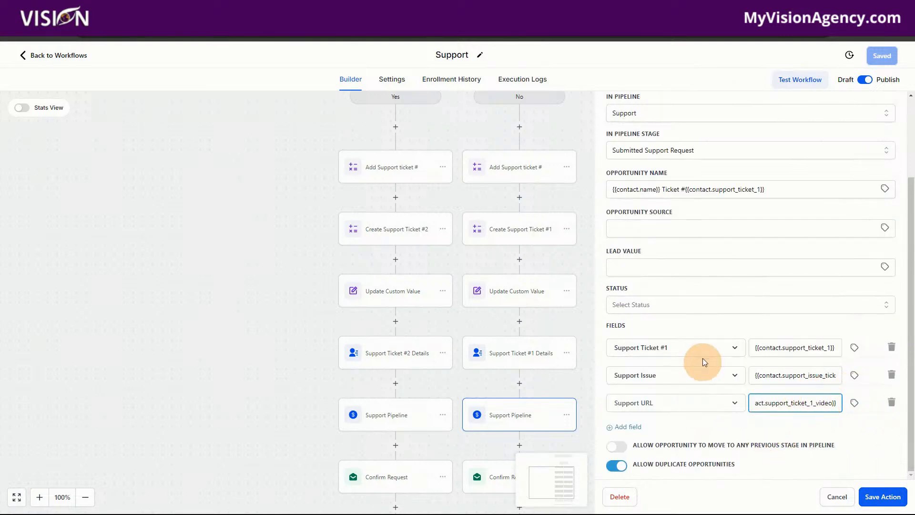
left_click(885, 496)
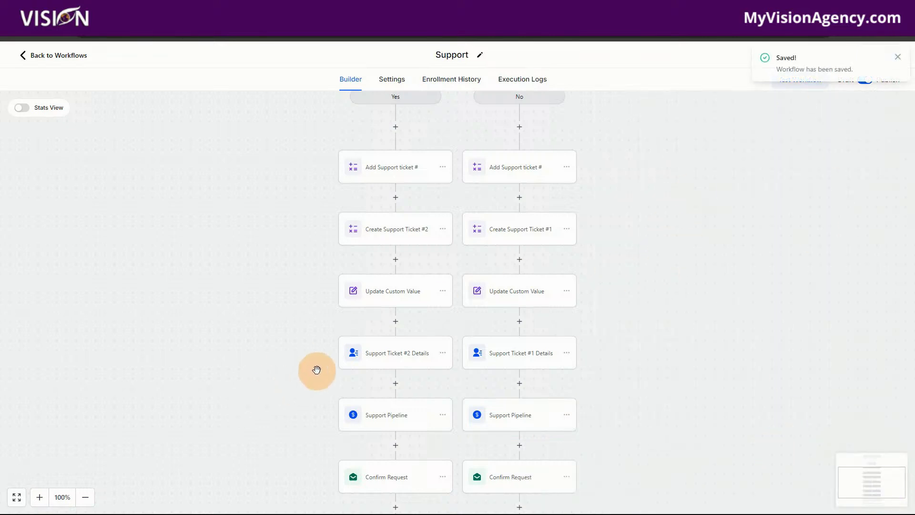
Try to add a Support Ticket #1 field entry to the Support Pipeline action in the Yes branch.
scroll(248, 378, "down", 1)
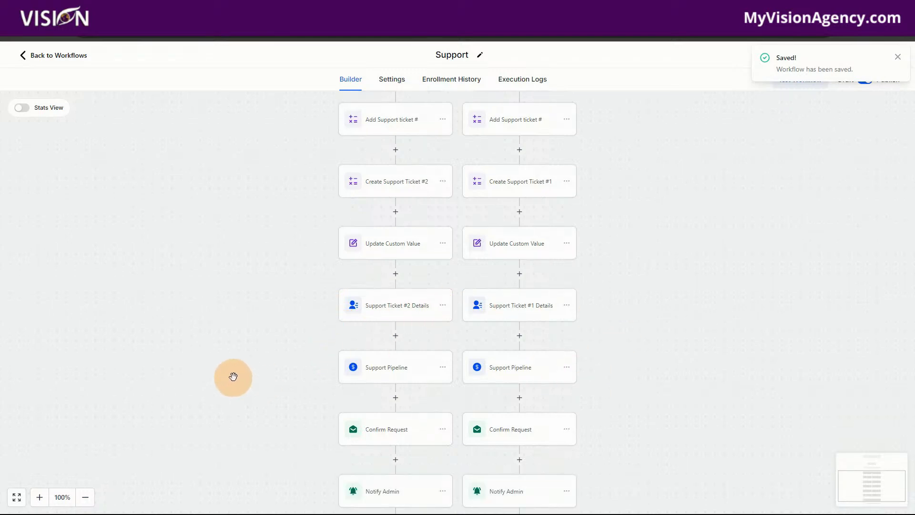
left_click(387, 376)
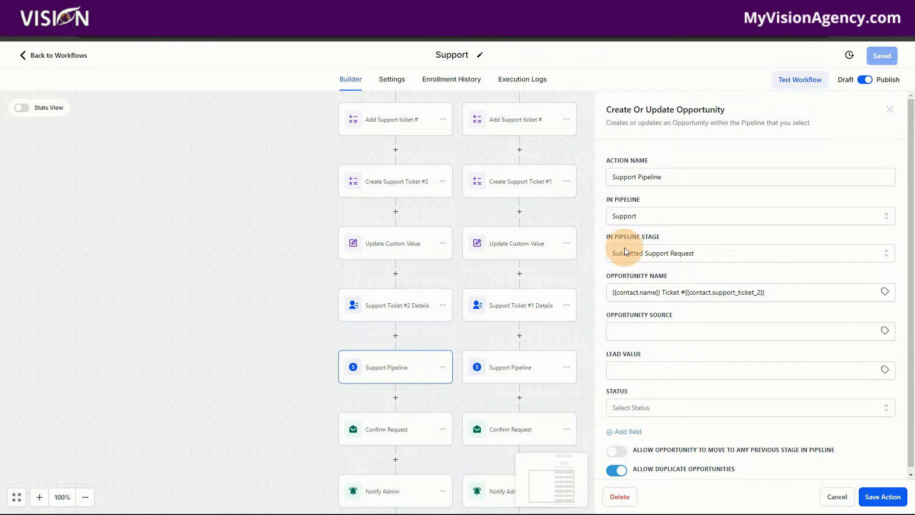
scroll(802, 336, "down", 1)
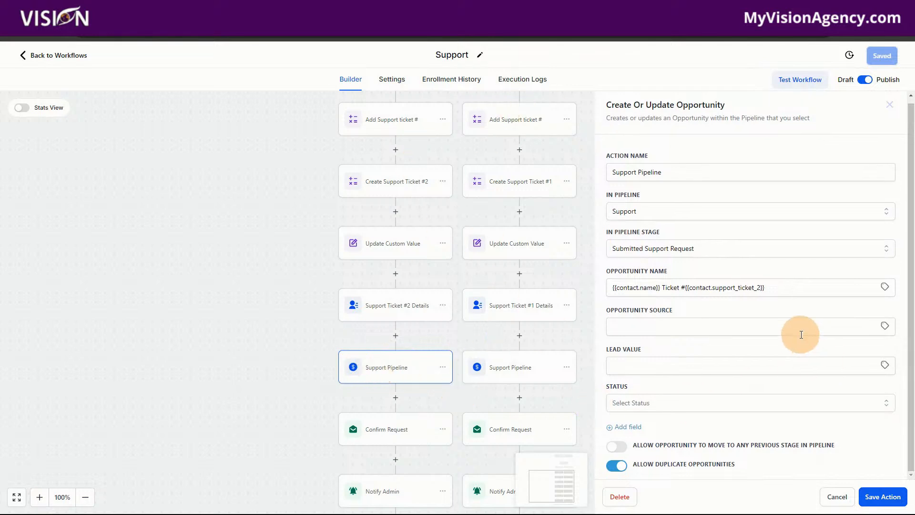
left_click(630, 427)
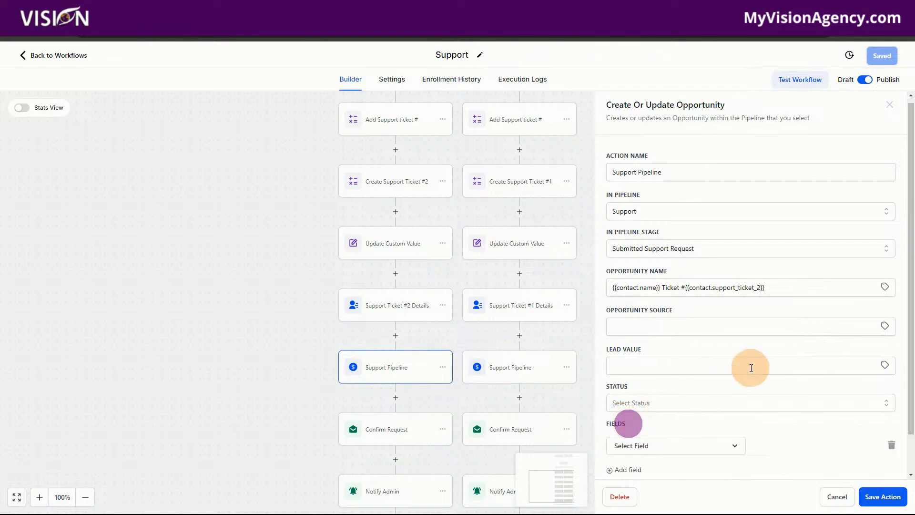
scroll(750, 368, "down", 2)
left_click(643, 406)
scroll(775, 379, "down", 1)
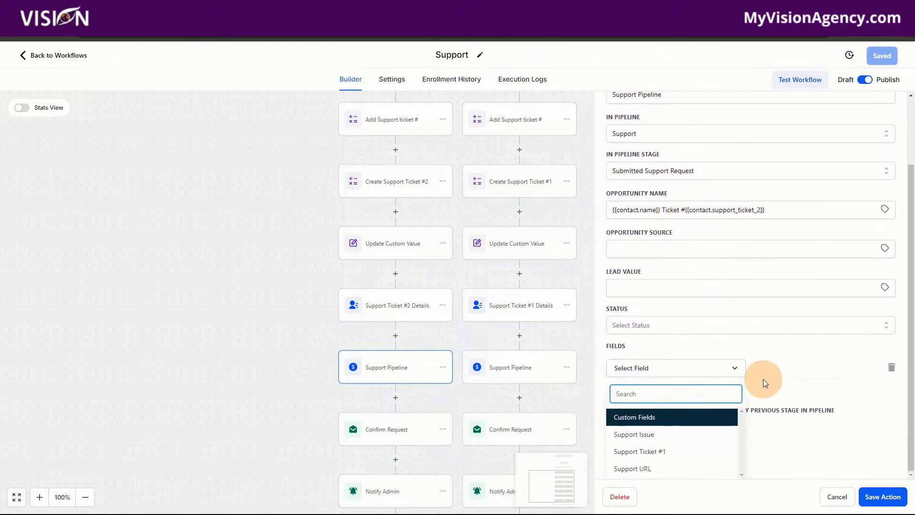
left_click(625, 451)
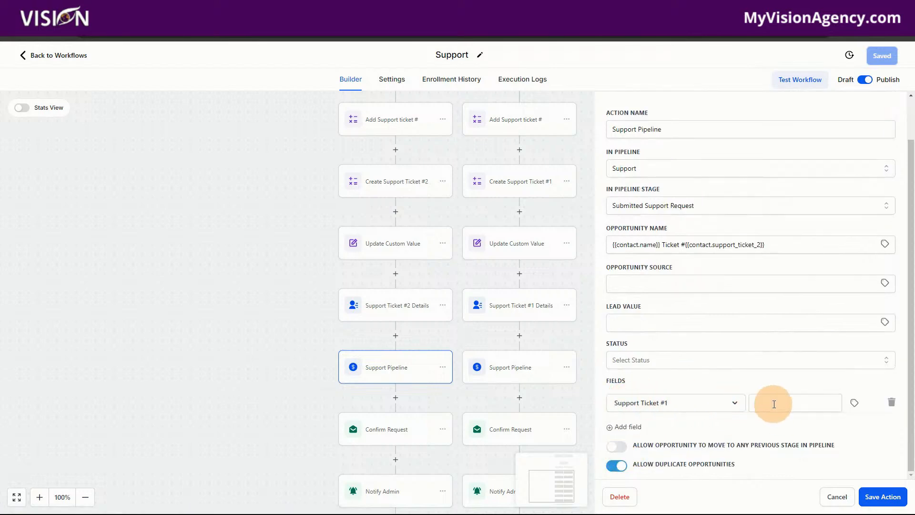
left_click(660, 408)
scroll(699, 462, "down", 1)
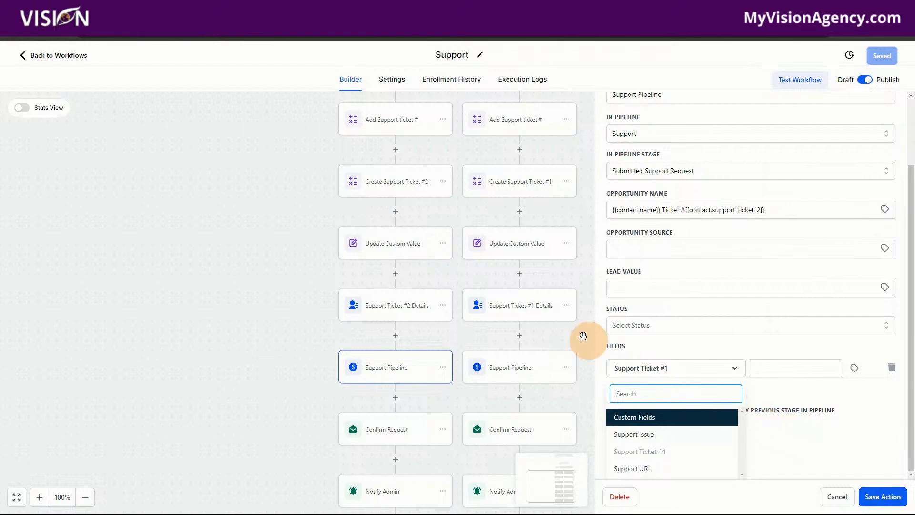
Leave the Support workflow and filter the custom field folders in Settings to the Opportunity object.
left_click(85, 63)
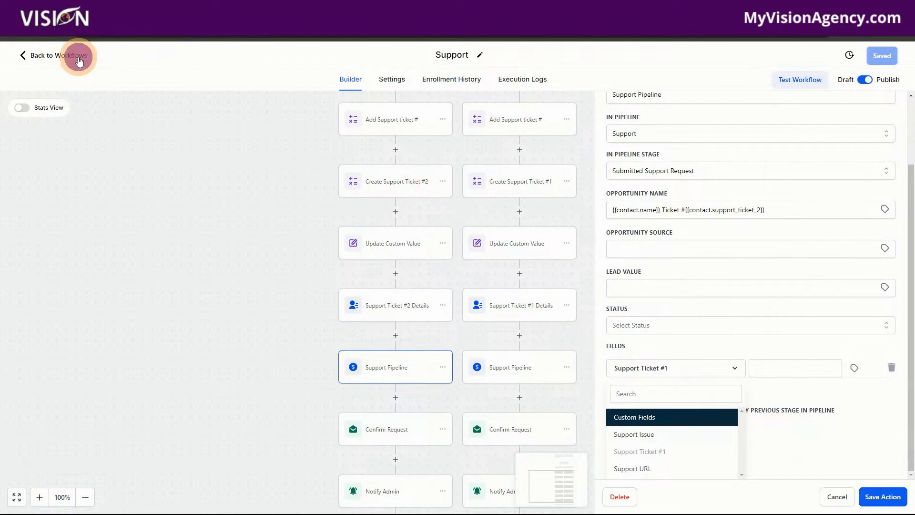
left_click(38, 498)
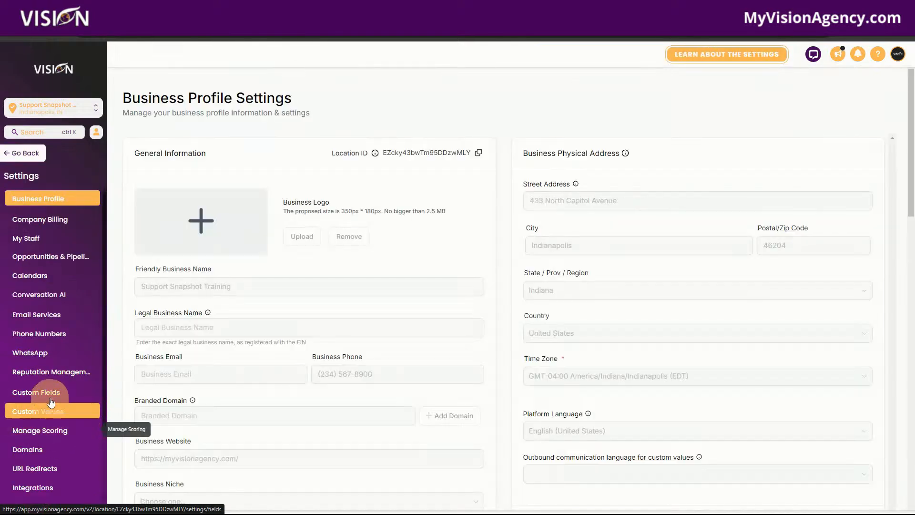
left_click(48, 394)
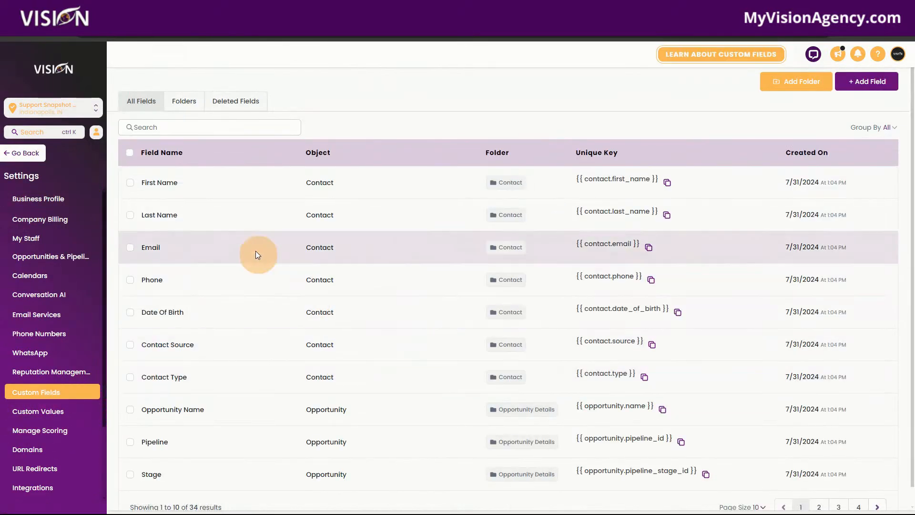
left_click(184, 101)
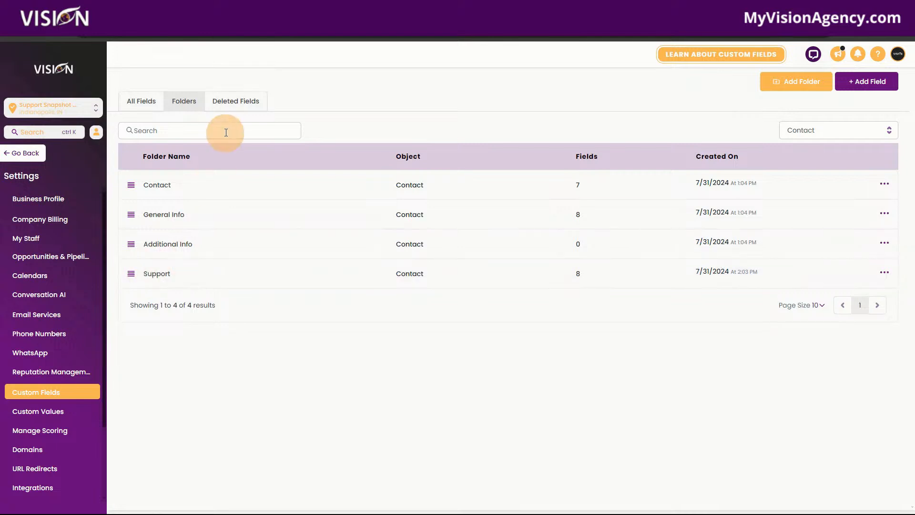
left_click(790, 140)
left_click(787, 167)
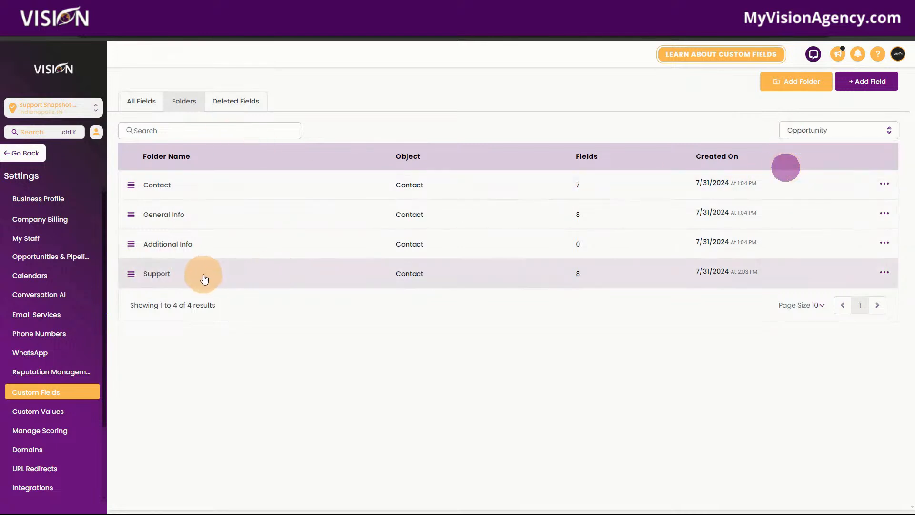
In the opportunity Support folder, rename the Support Ticket #1 custom field to "Support Ticket #" and save it.
left_click(154, 214)
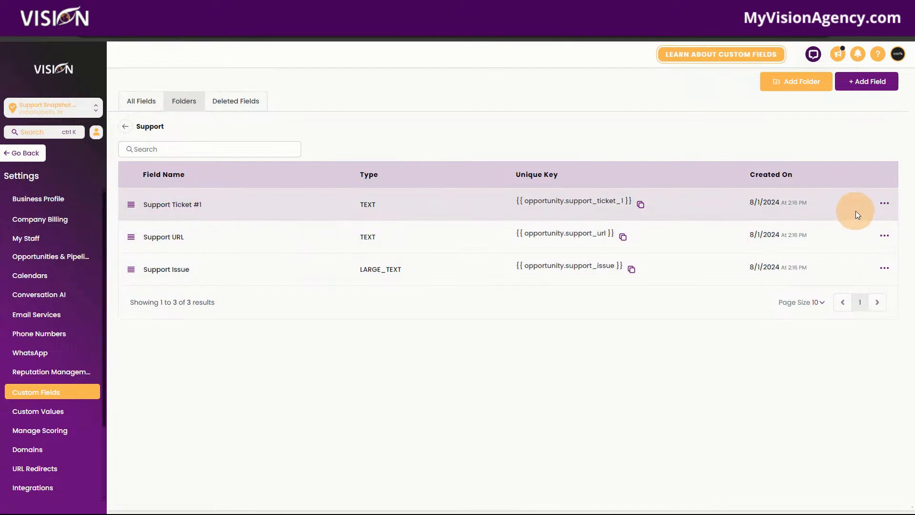
left_click(884, 203)
left_click(841, 222)
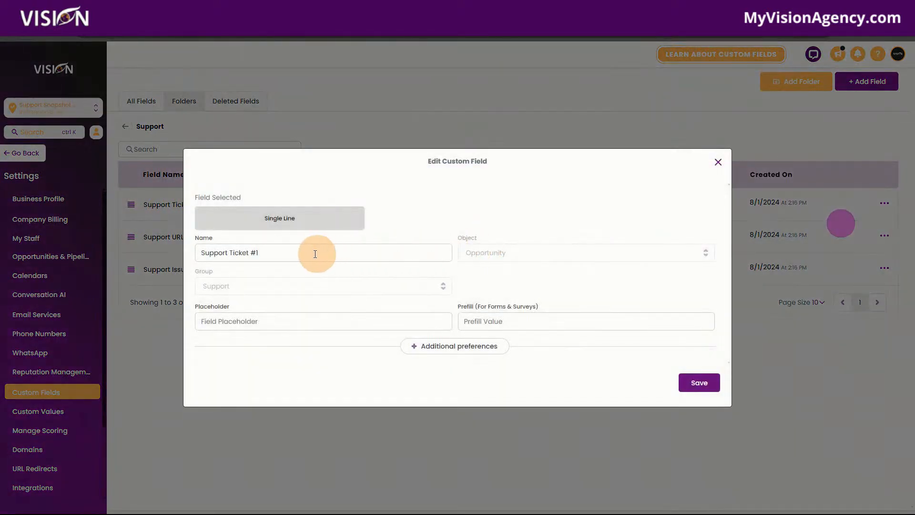
left_click(263, 254)
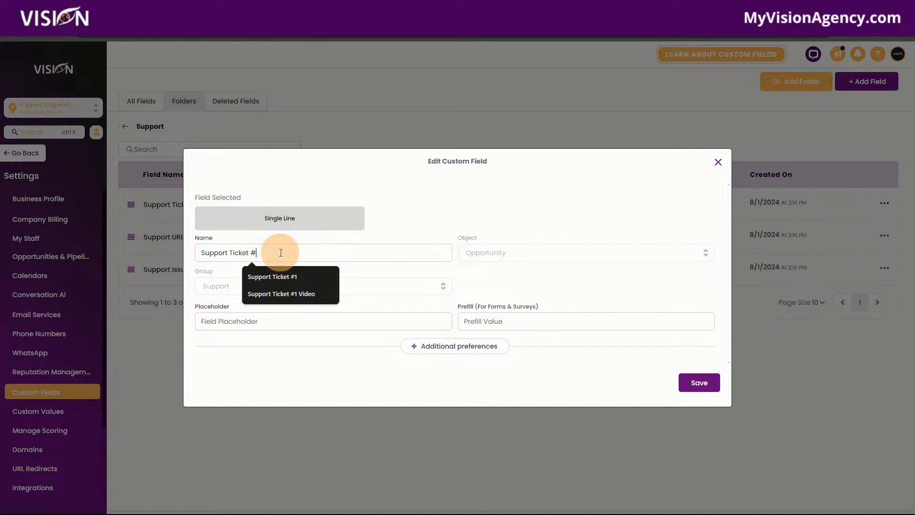
key("BackSpace")
left_click(488, 212)
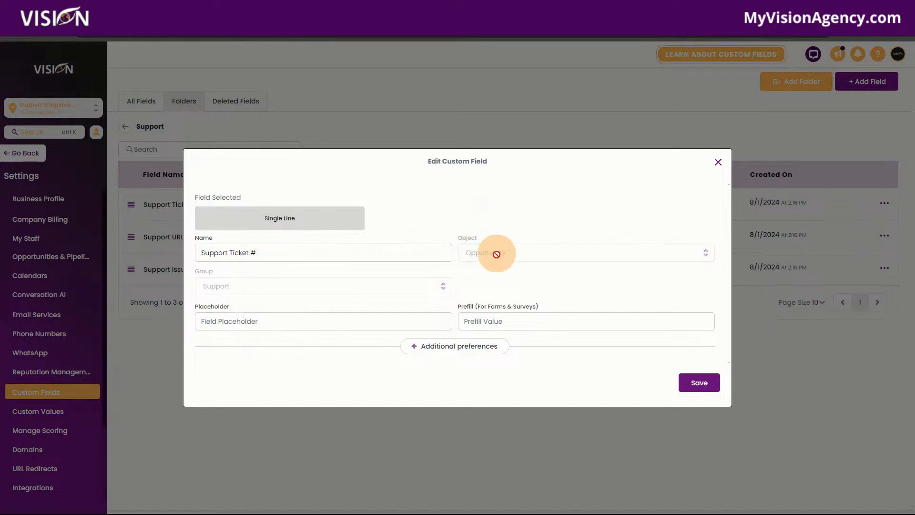
left_click(697, 382)
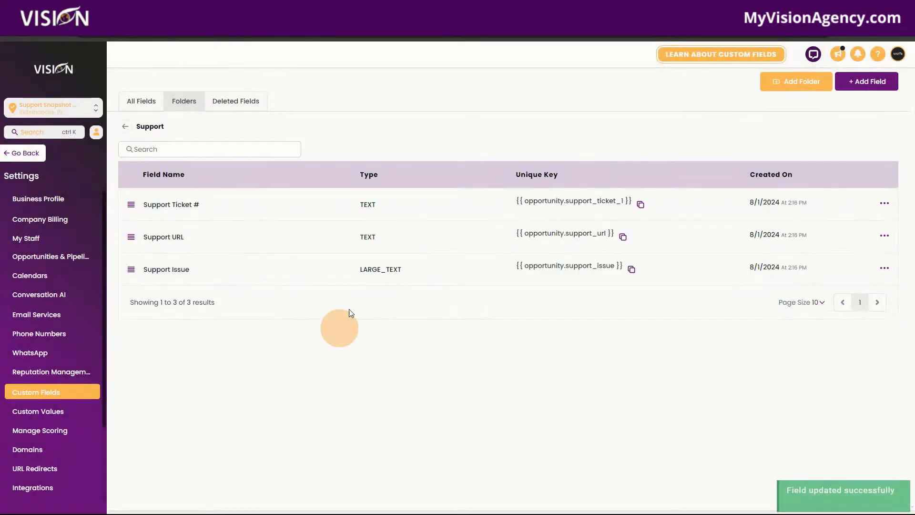
Reopen the Support workflow, check the field entries of the No branch's Support Pipeline action, and save the action and the workflow.
left_click(29, 154)
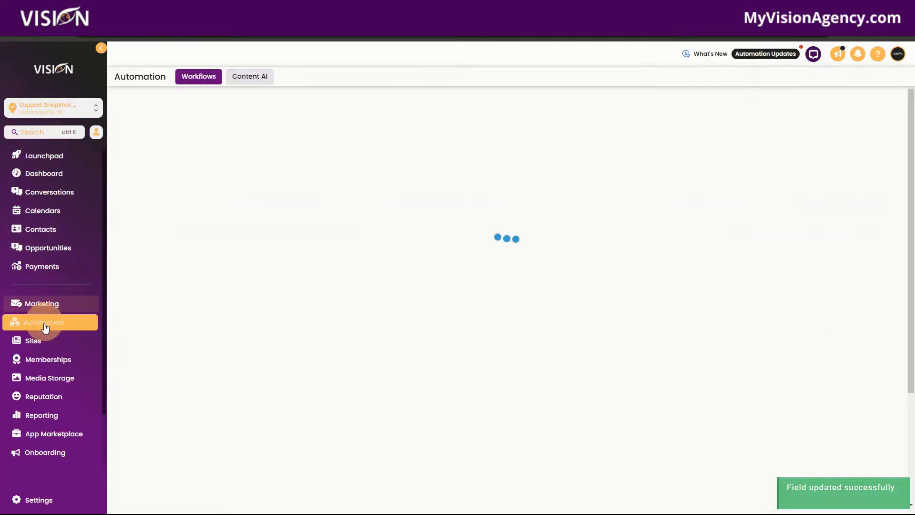
left_click(227, 253)
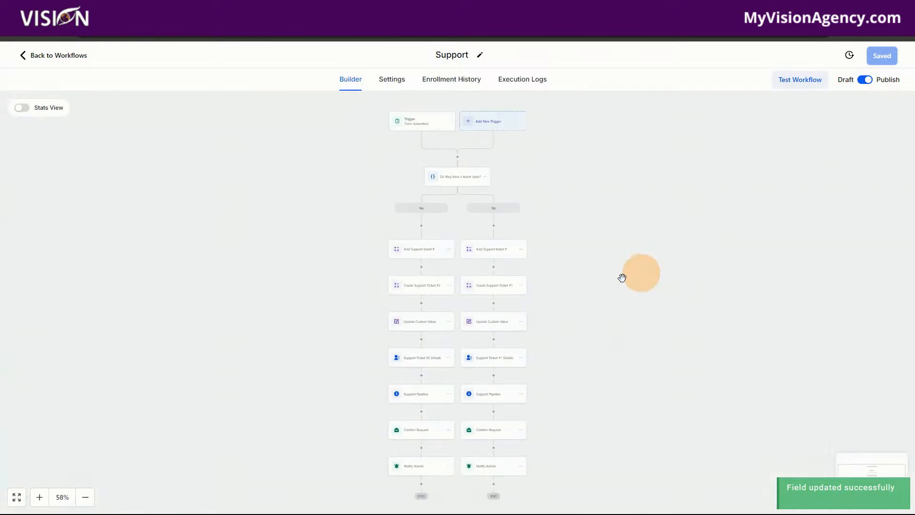
scroll(641, 361, "down", 3)
scroll(644, 361, "down", 3)
left_click(505, 343)
left_click(515, 344)
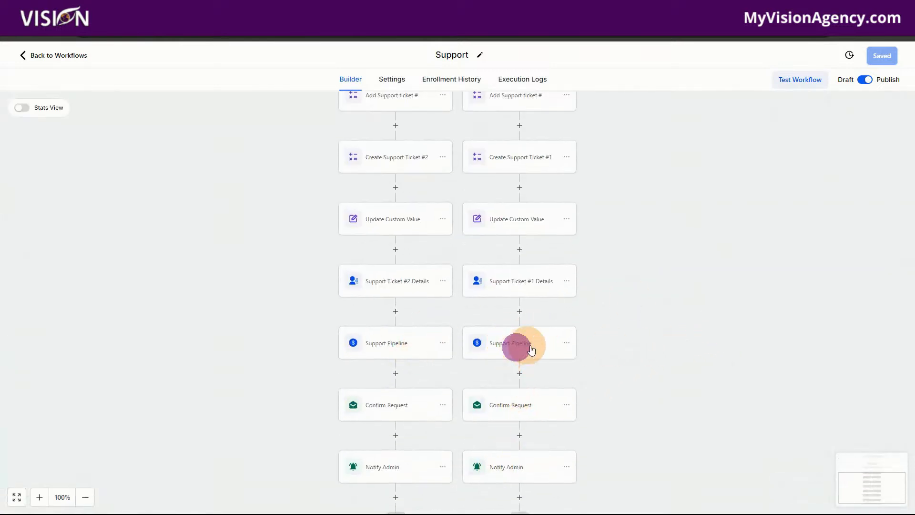
scroll(740, 334, "down", 2)
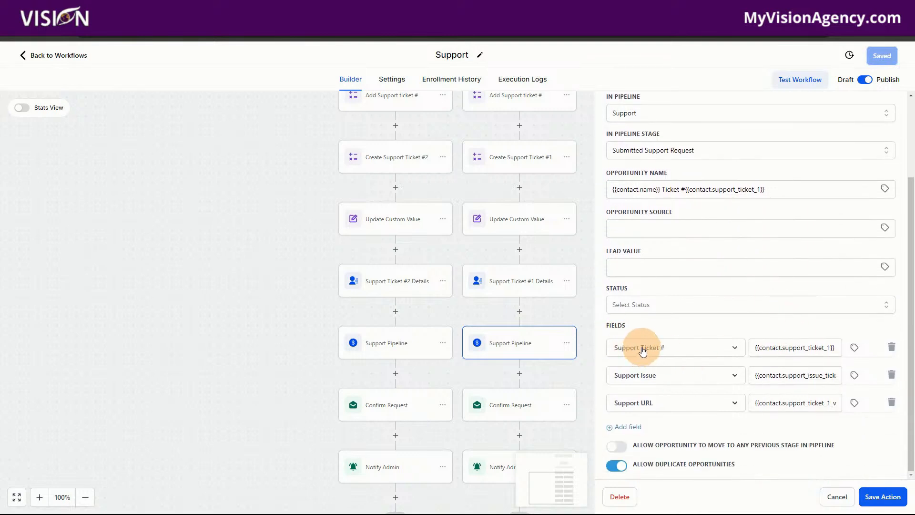
left_click(885, 498)
left_click(882, 56)
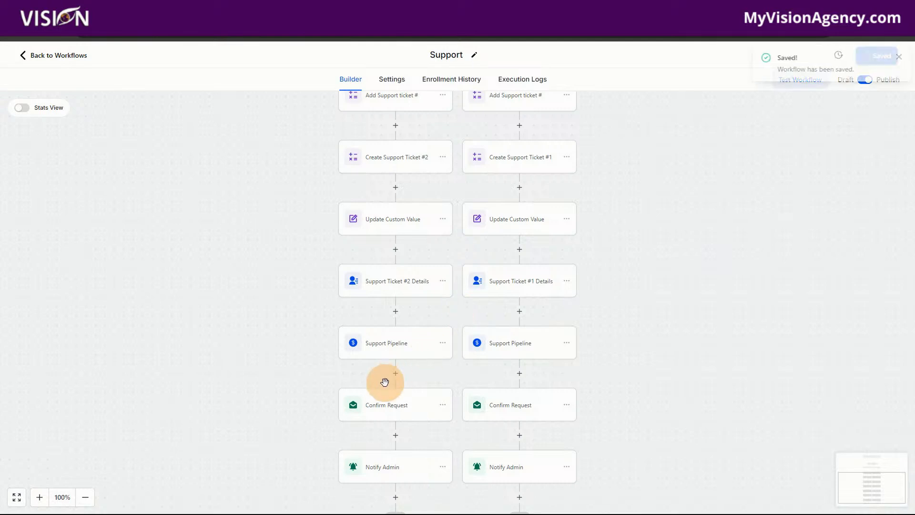
Add a Support Ticket # field entry to the Support Pipeline action in the Yes branch.
left_click(394, 351)
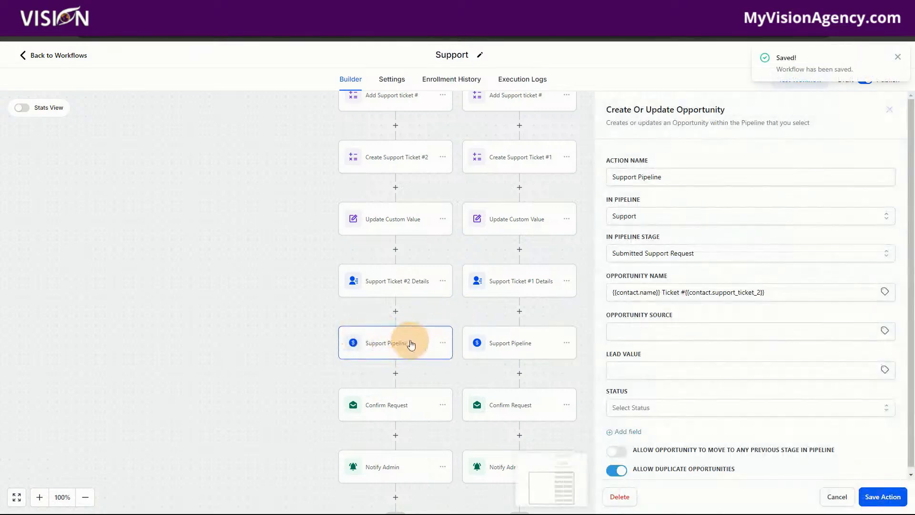
left_click(633, 428)
scroll(749, 353, "down", 1)
left_click(661, 402)
scroll(771, 374, "down", 1)
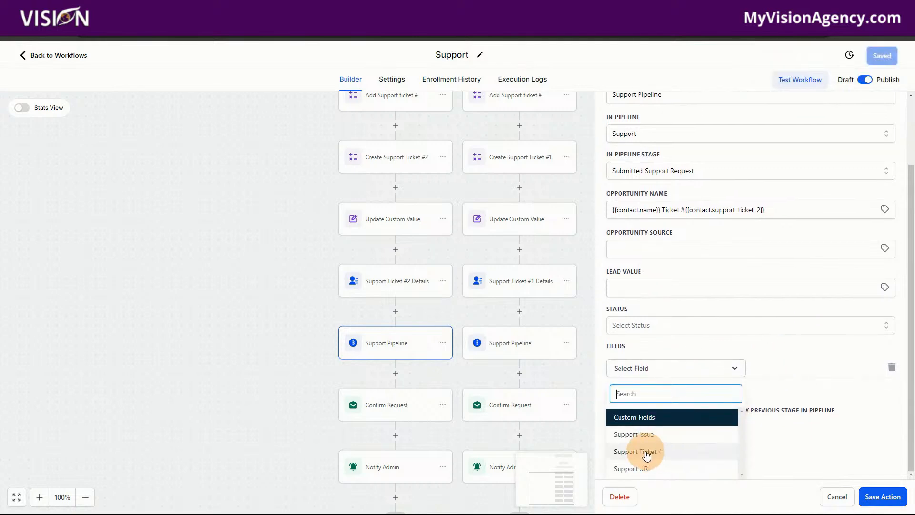
left_click(662, 454)
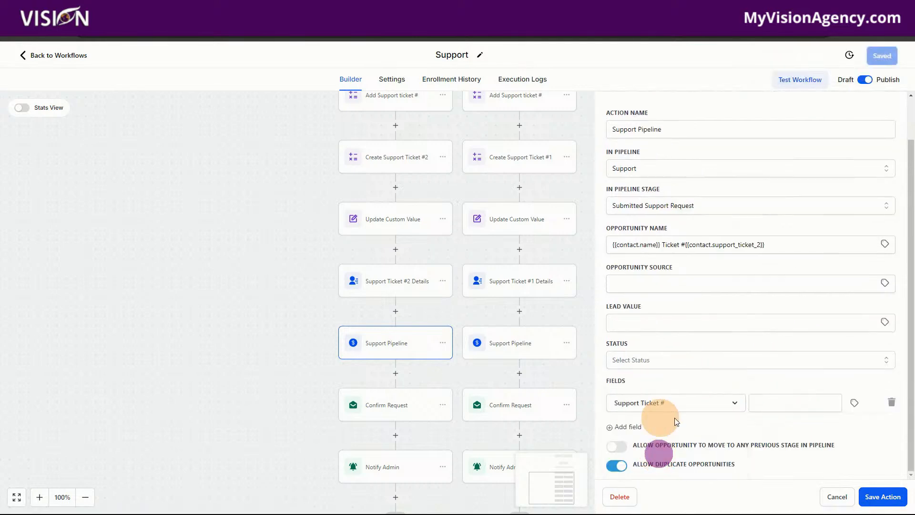
Fill the Support Ticket # entry with the contact's Support Ticket #2 custom field.
left_click(791, 402)
left_click(856, 405)
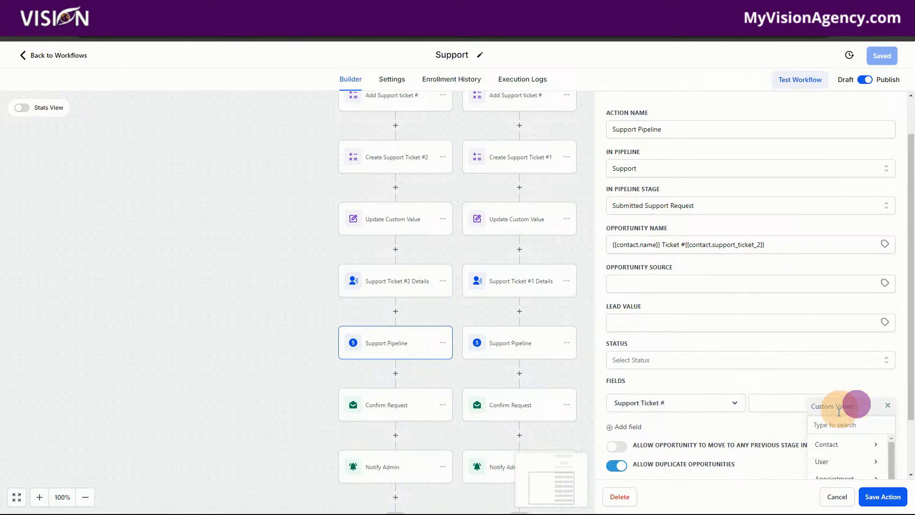
scroll(849, 381, "down", 1)
scroll(850, 449, "down", 5)
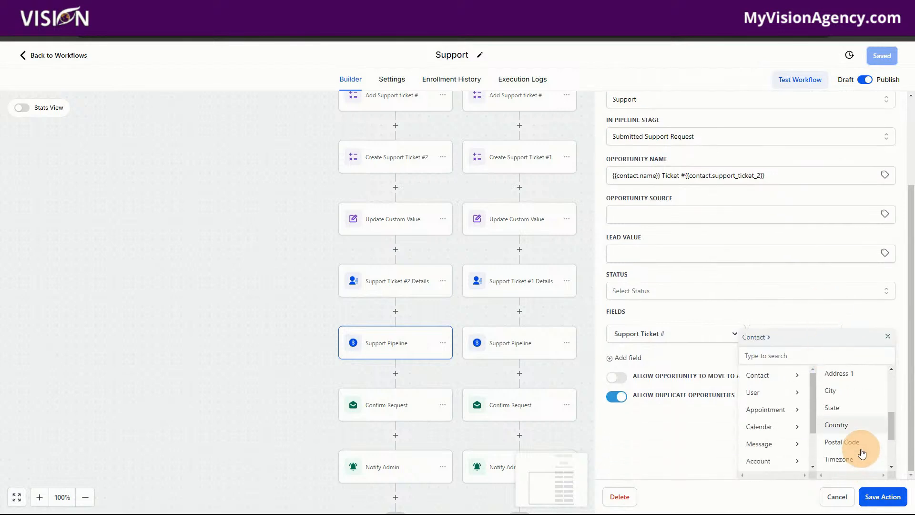
left_click(856, 465)
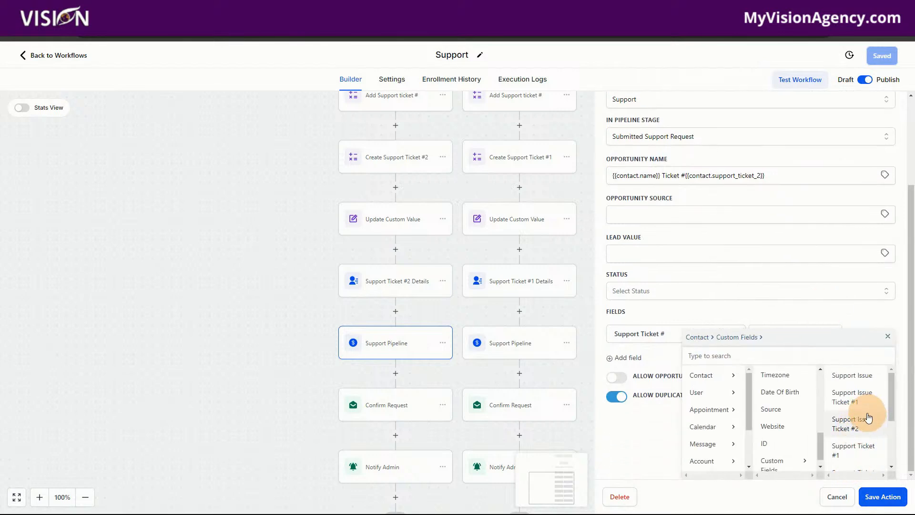
scroll(854, 448, "down", 4)
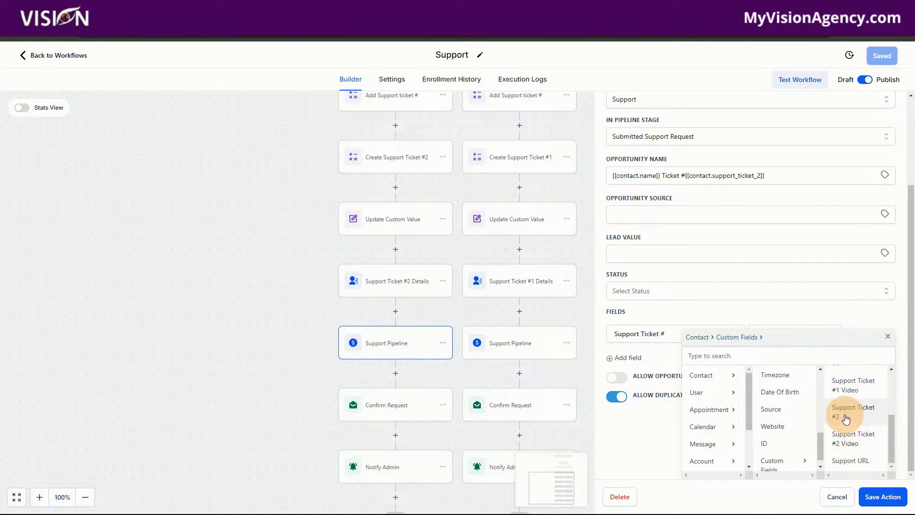
left_click(846, 417)
Add a Support Issue field entry filled with the contact's Support Issue Ticket #2 custom field.
left_click(626, 428)
left_click(640, 404)
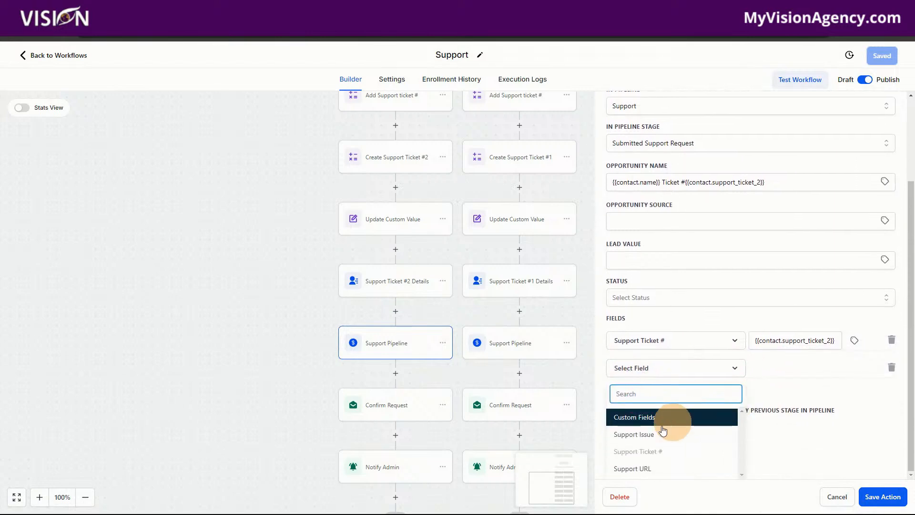
left_click(637, 434)
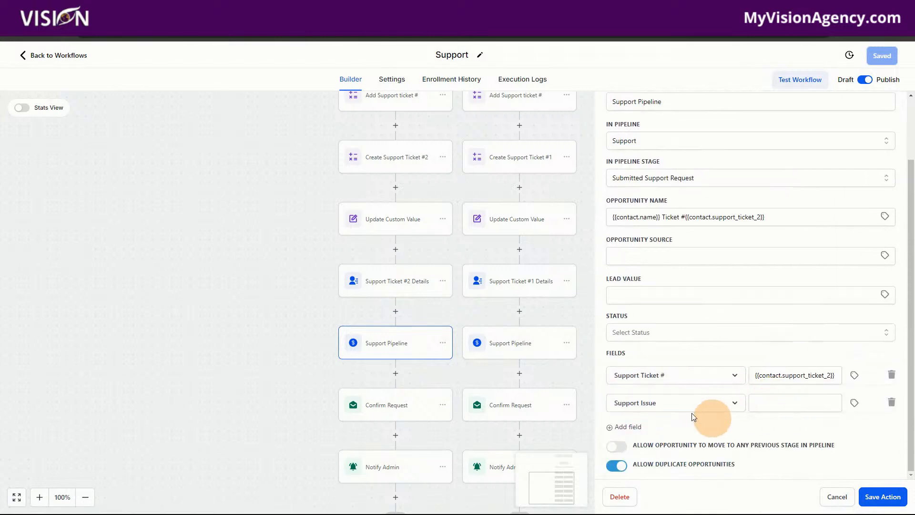
left_click(854, 403)
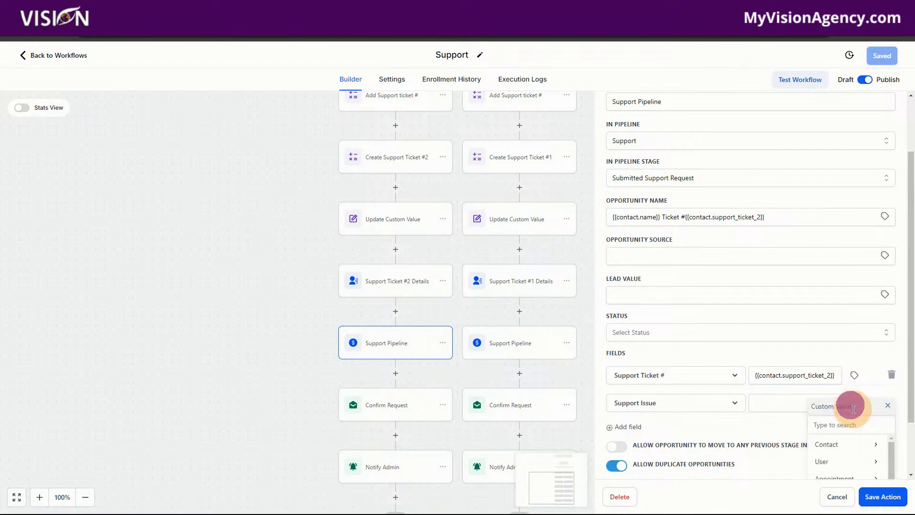
left_click(847, 449)
scroll(882, 451, "down", 5)
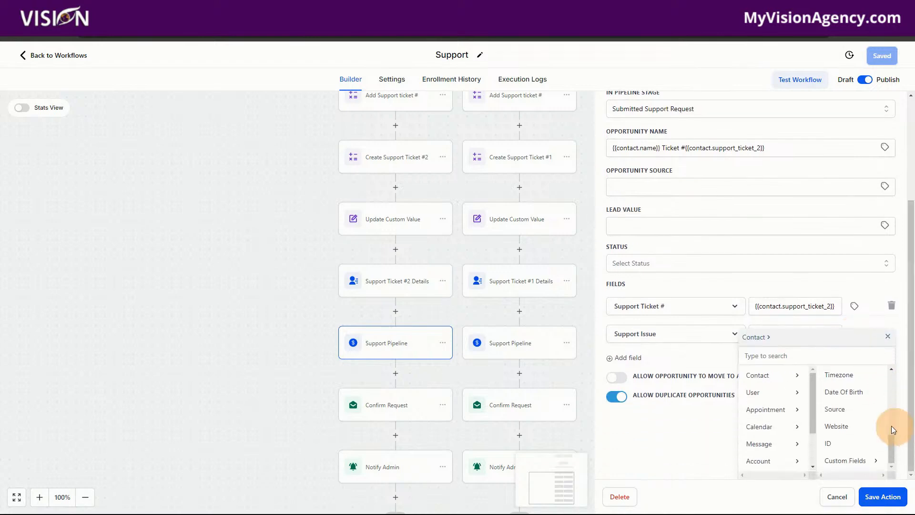
left_click(853, 465)
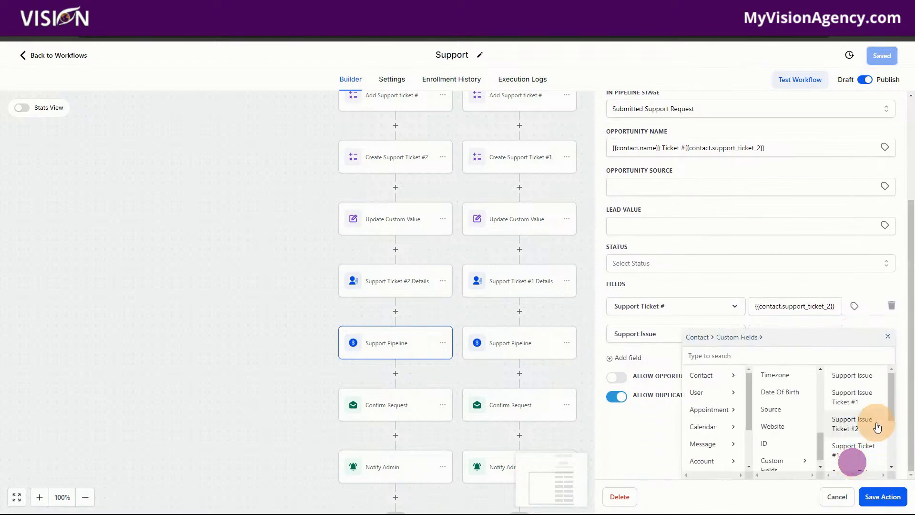
left_click(853, 424)
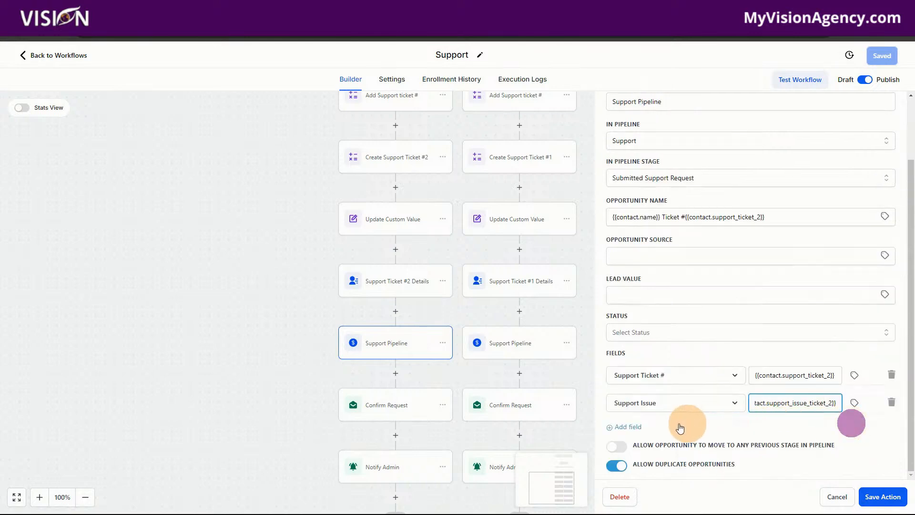
Add a Support URL field entry to the Yes branch's Support Pipeline action.
left_click(628, 426)
left_click(680, 430)
scroll(836, 437, "down", 1)
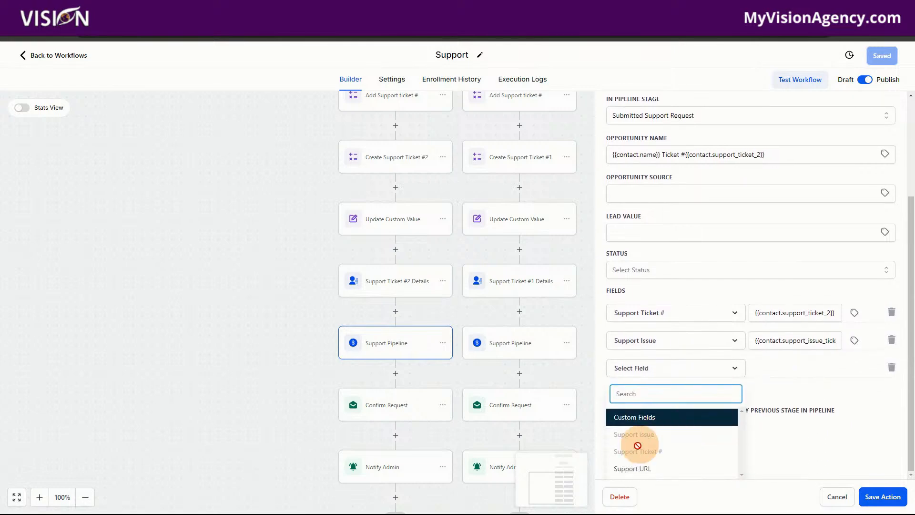
left_click(634, 469)
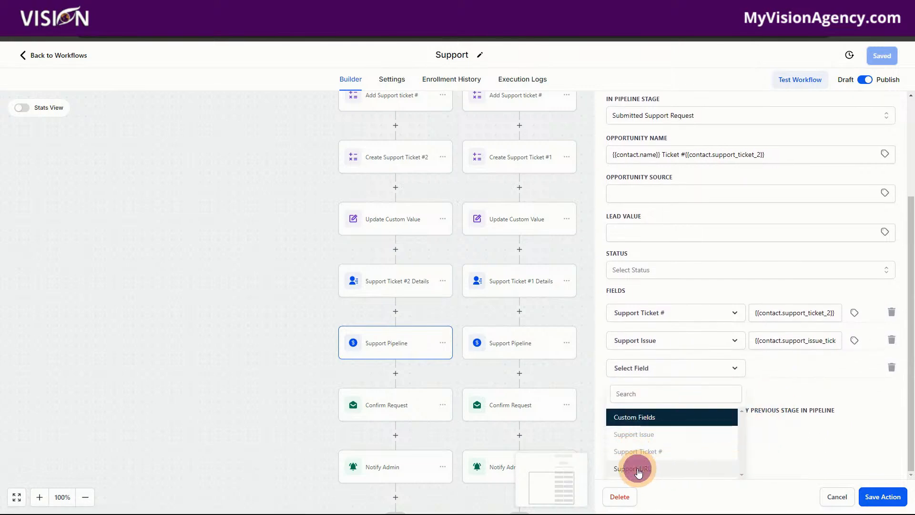
Fill the Support URL entry with the contact's Support Ticket #2 Video custom field, and save the action and the workflow.
left_click(794, 406)
left_click(854, 403)
left_click(833, 444)
scroll(865, 451, "down", 5)
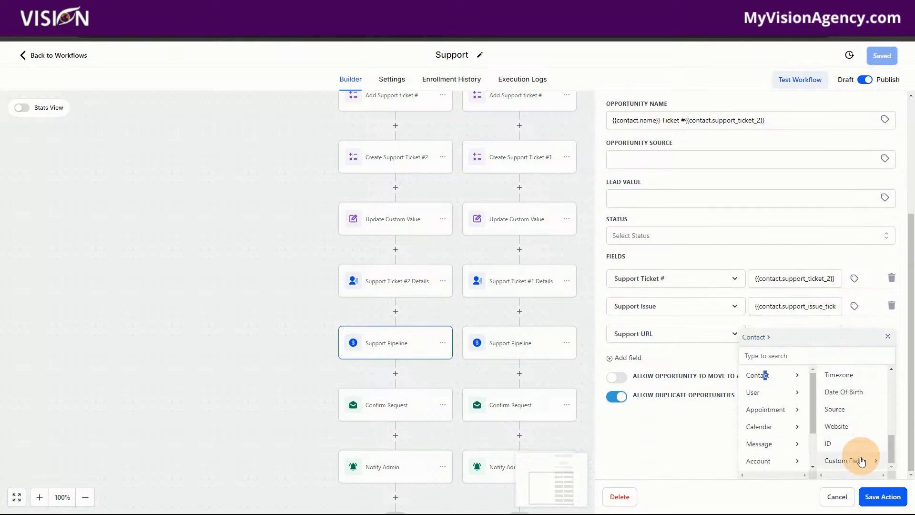
left_click(861, 461)
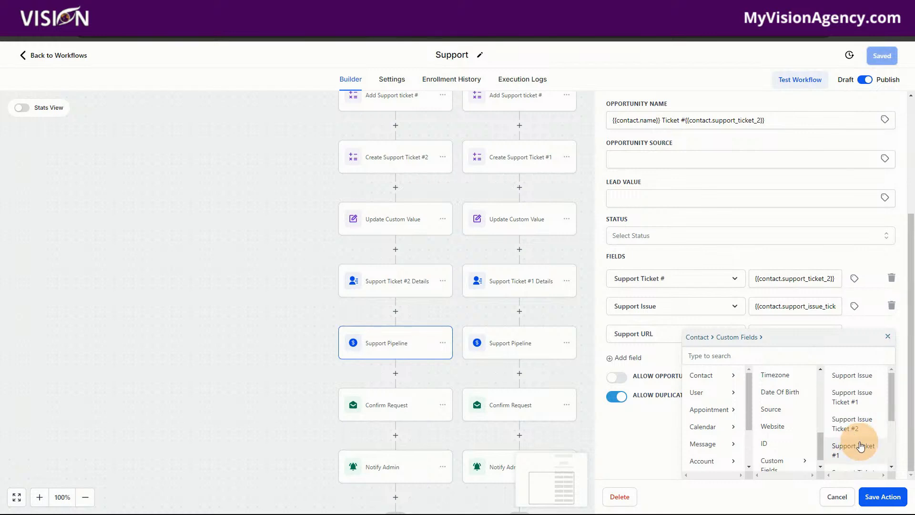
scroll(861, 448, "down", 3)
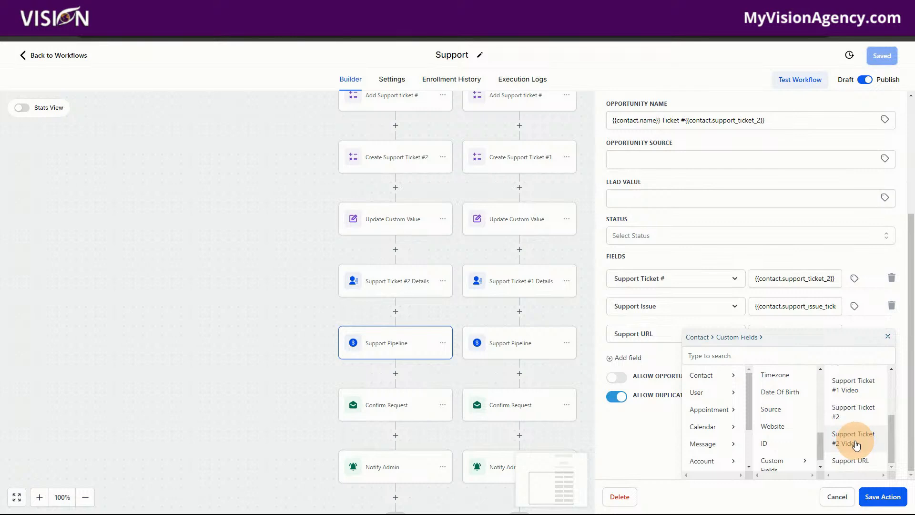
left_click(856, 445)
left_click(881, 498)
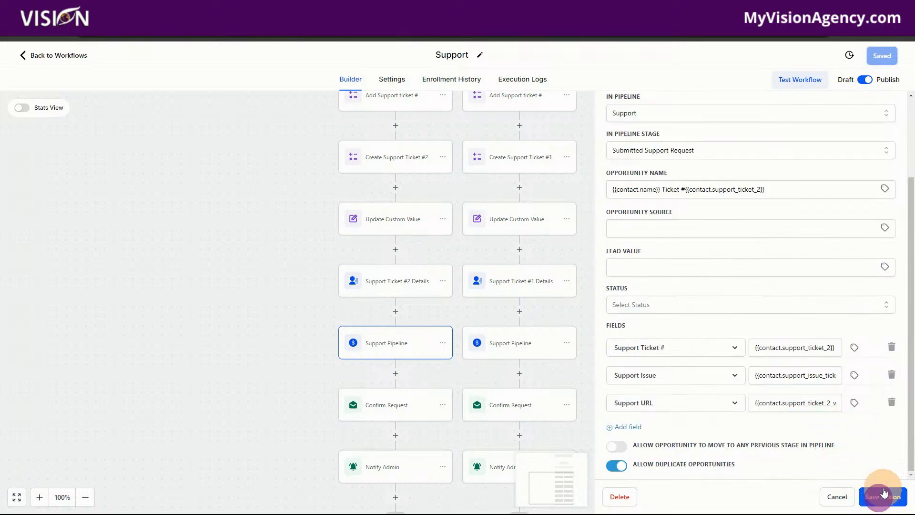
left_click(890, 56)
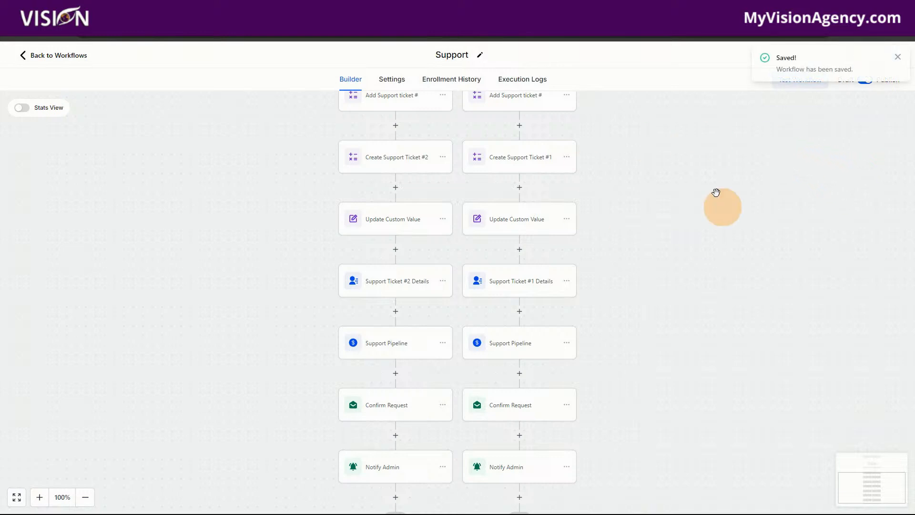
Leave the Support workflow and fill the live support form's full name and account email address with the test contact's details.
left_click(50, 57)
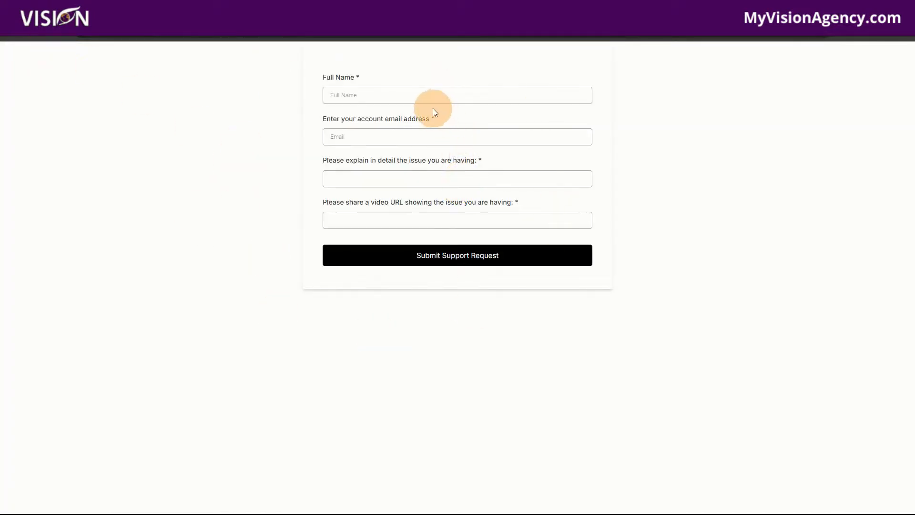
left_click(344, 95)
left_click(378, 135)
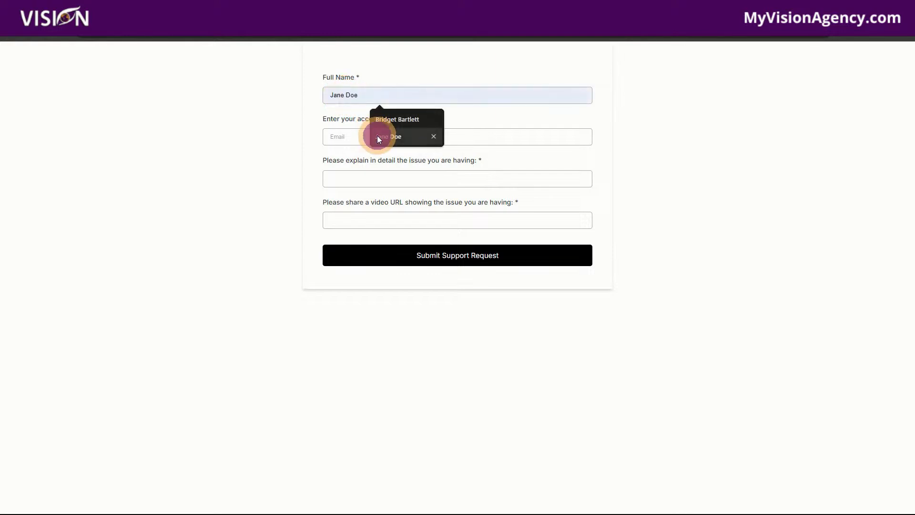
left_click(341, 137)
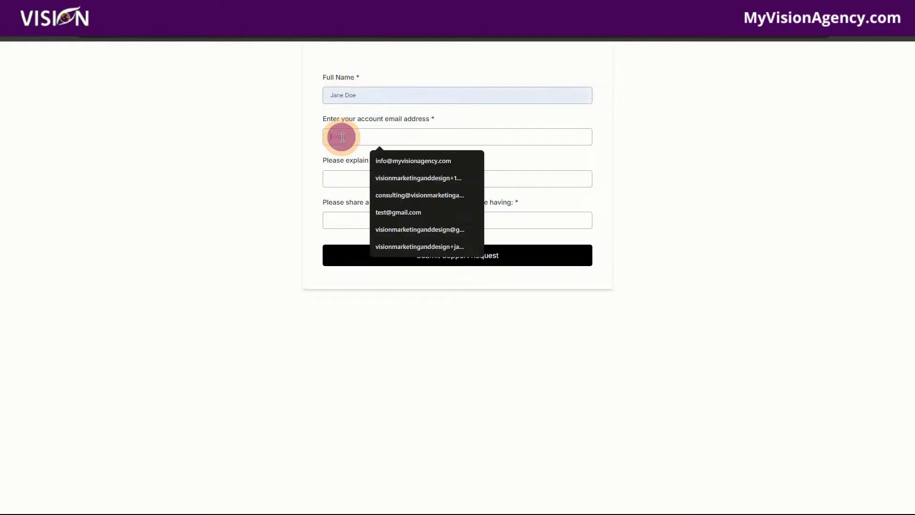
left_click(405, 178)
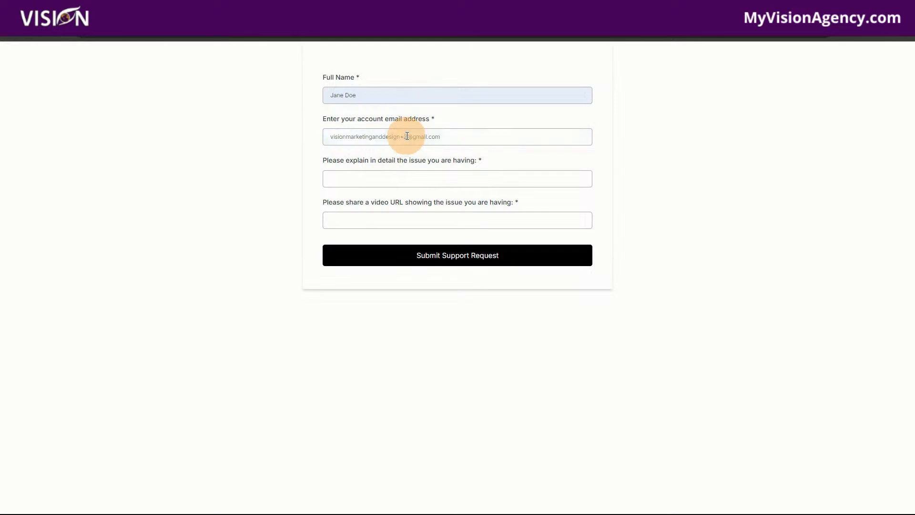
left_click_drag(463, 139, 330, 133)
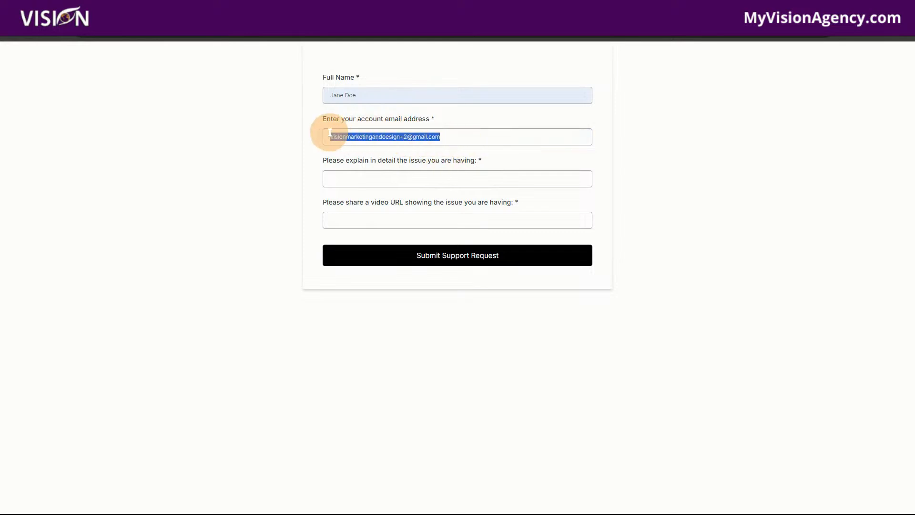
left_click(343, 175)
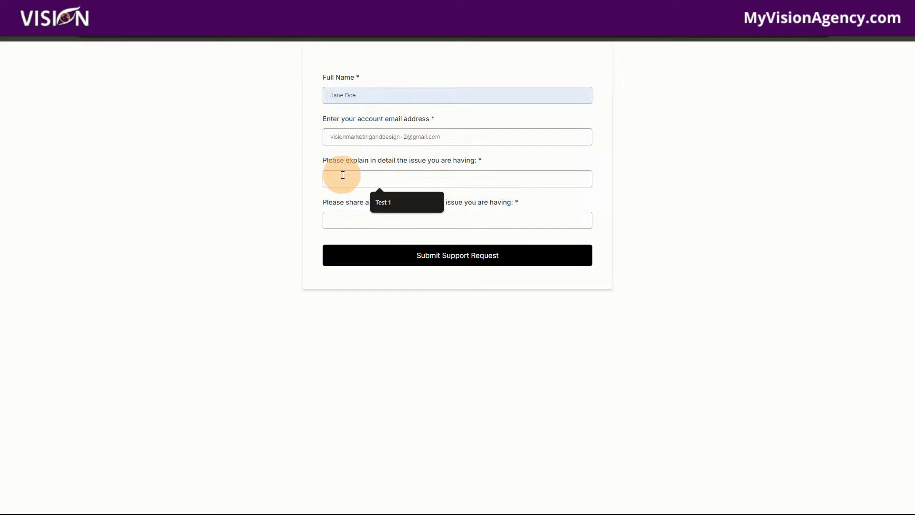
left_click(397, 201)
left_click(367, 219)
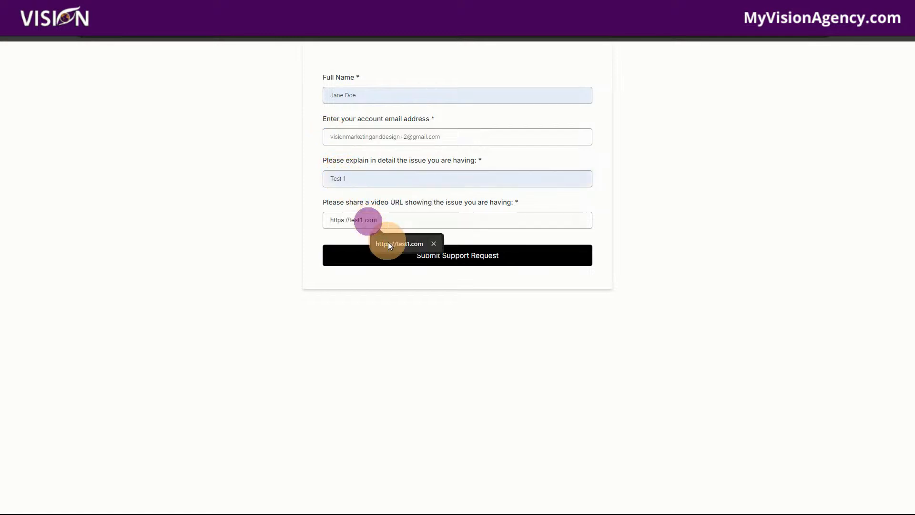
left_click(391, 243)
left_click(708, 235)
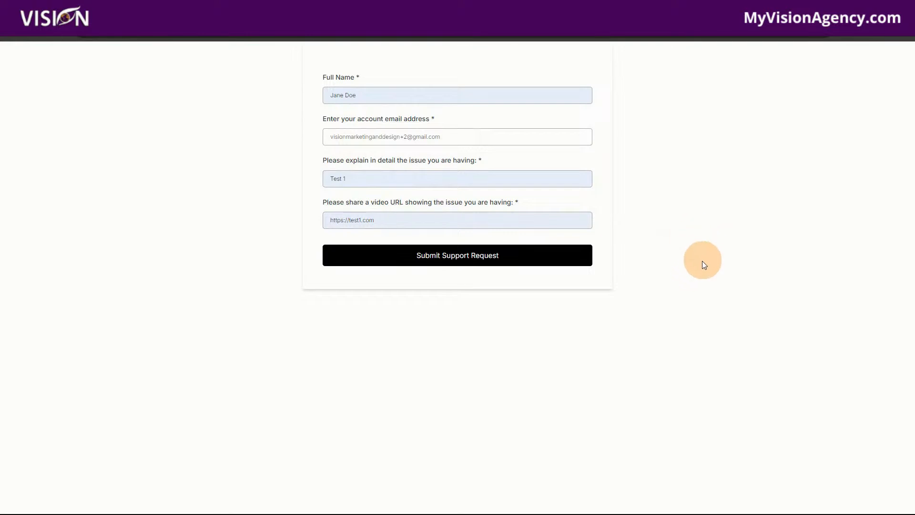
left_click(452, 257)
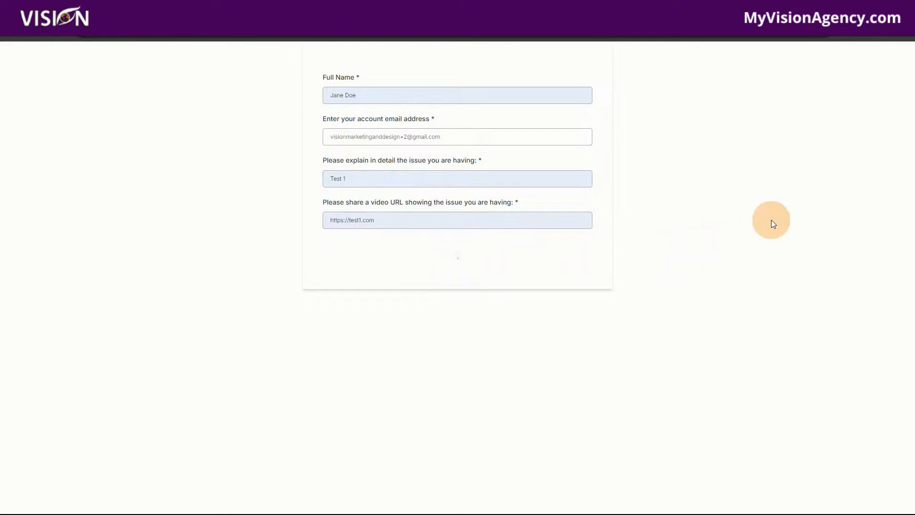
Reload the support form and fill in the same test contact's full name and account email address.
left_click(43, 32)
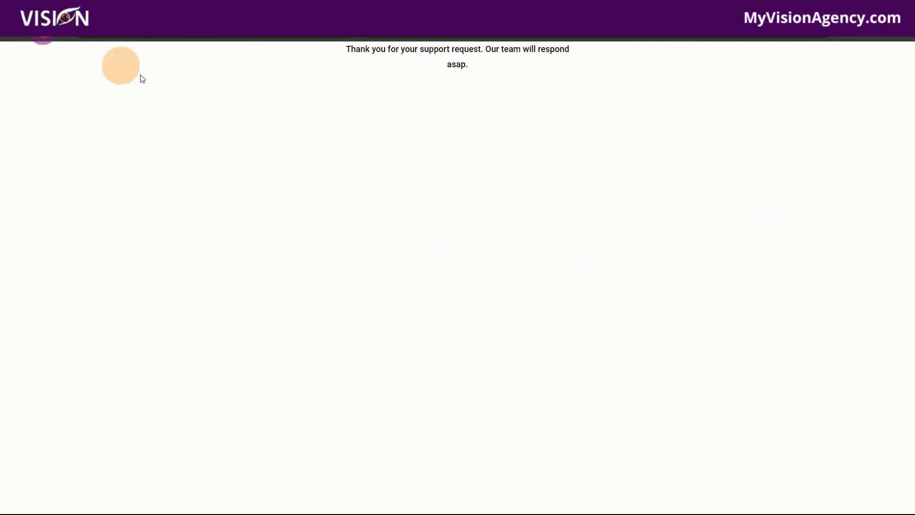
left_click(337, 95)
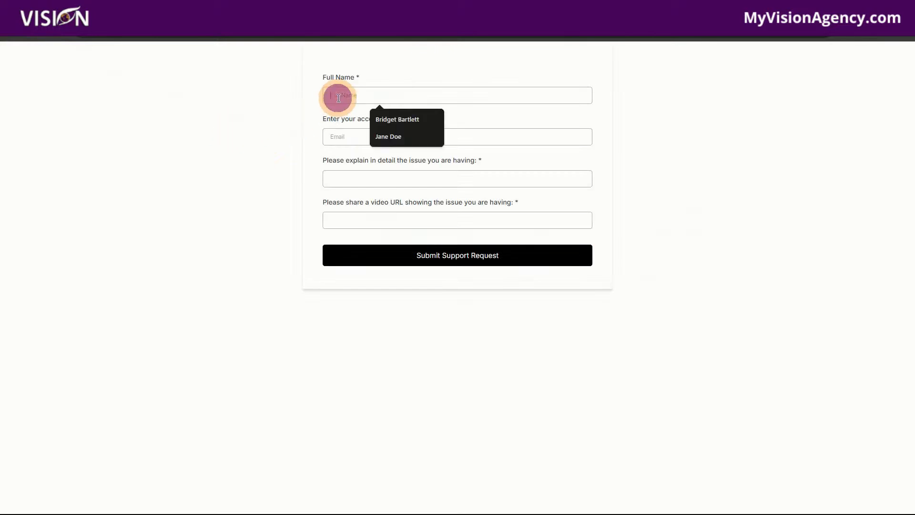
left_click(395, 139)
left_click(358, 136)
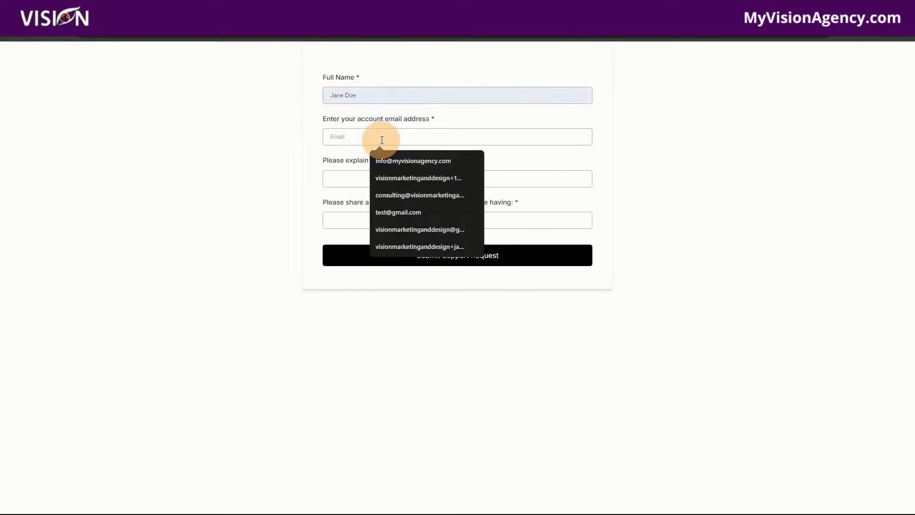
left_click(412, 155)
left_click(374, 178)
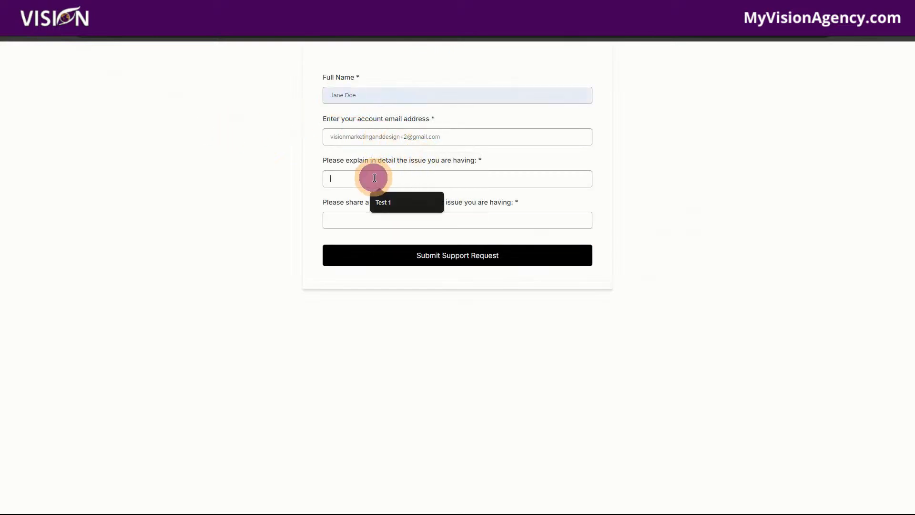
left_click(390, 202)
key("BackSpace")
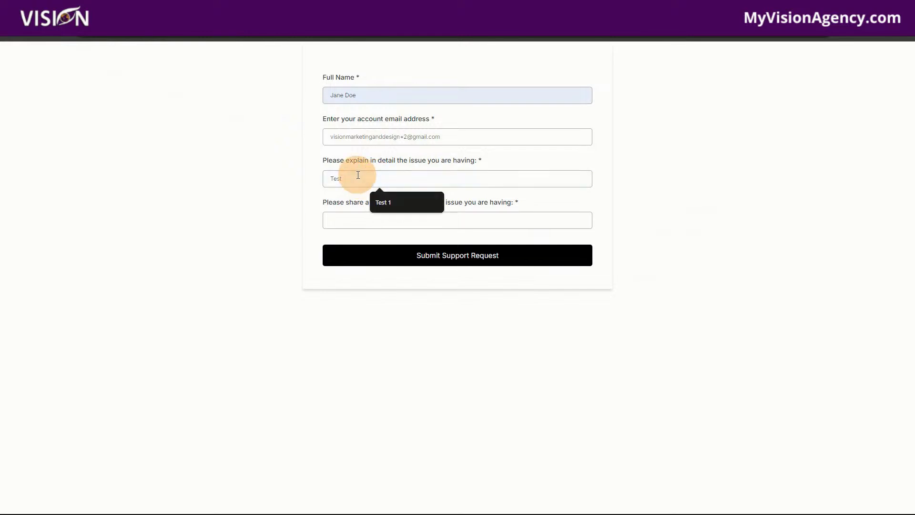
type("2")
left_click(368, 217)
left_click(391, 243)
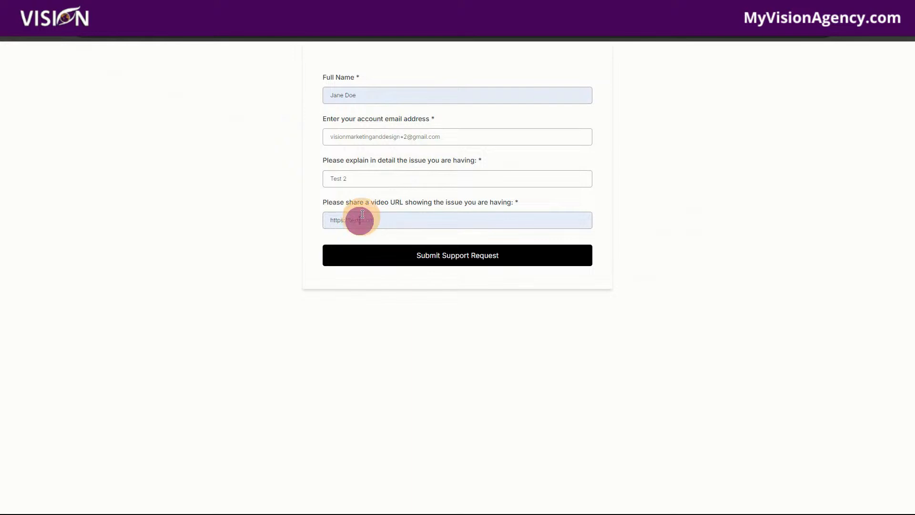
type("2")
left_click(377, 231)
left_click(476, 259)
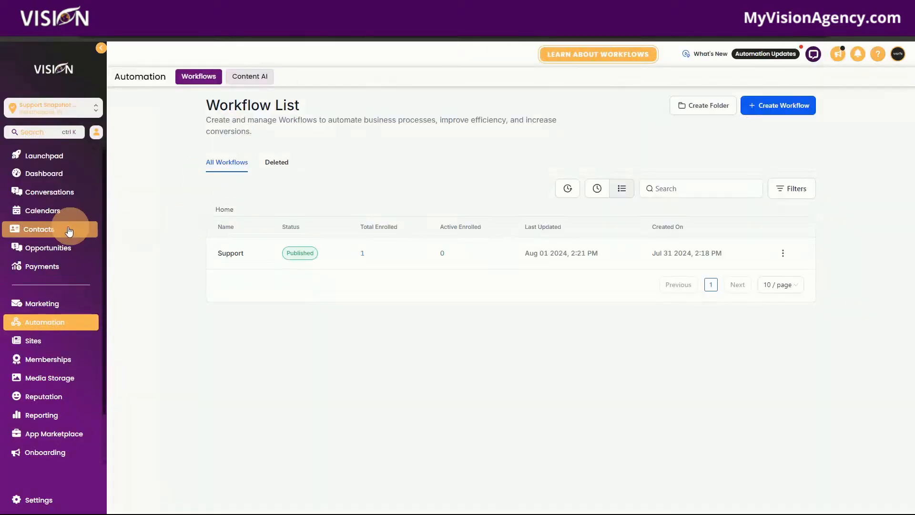
Refresh the Support pipeline's opportunities and check the newest ticket's Support custom fields, closing it without changes.
left_click(43, 247)
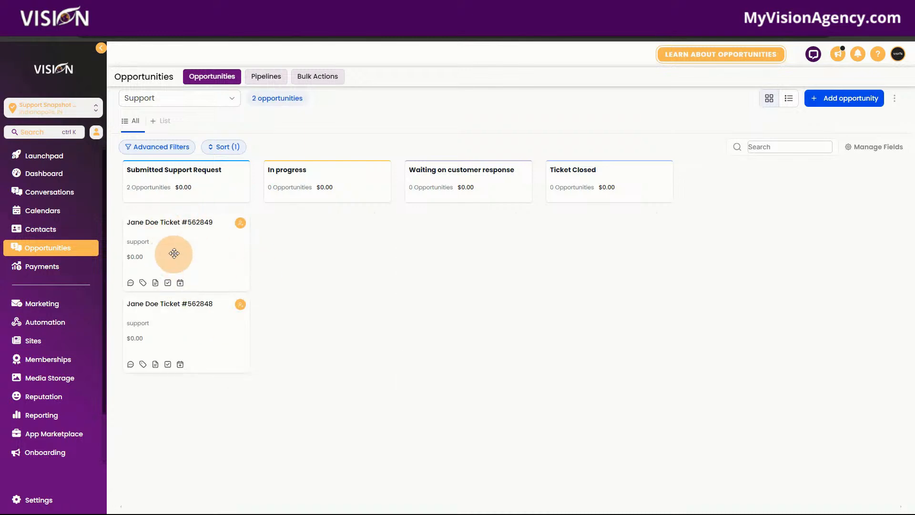
left_click(46, 37)
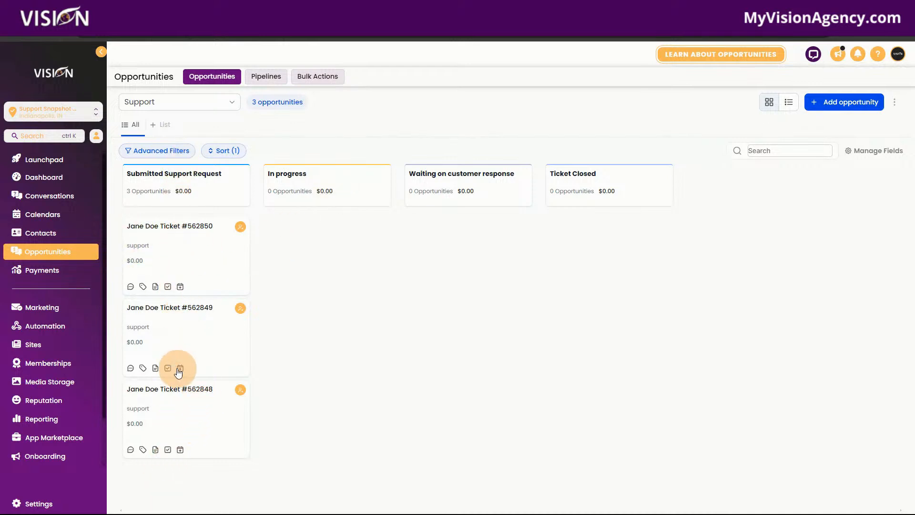
left_click(175, 261)
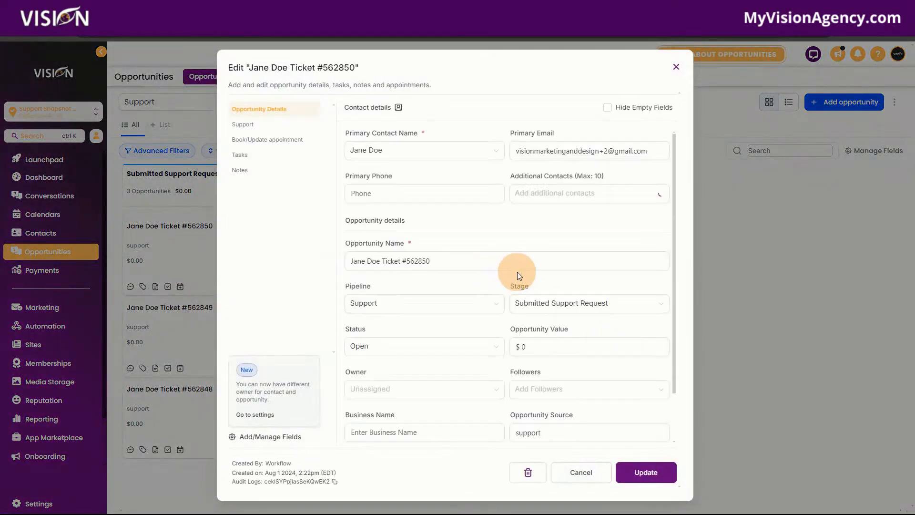
scroll(476, 277, "down", 2)
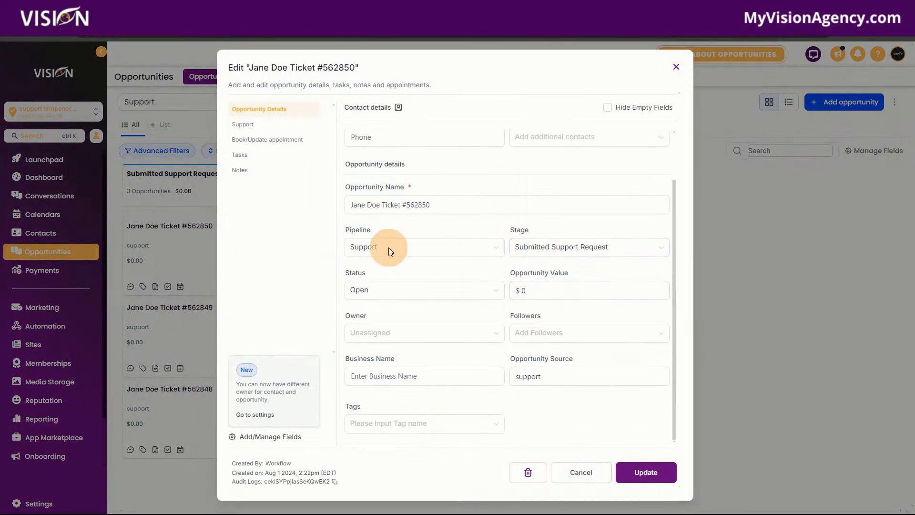
left_click(242, 124)
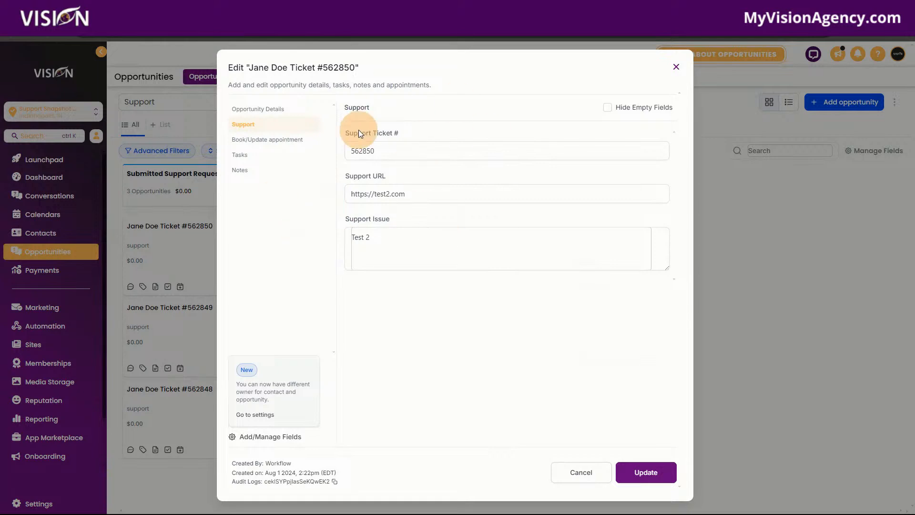
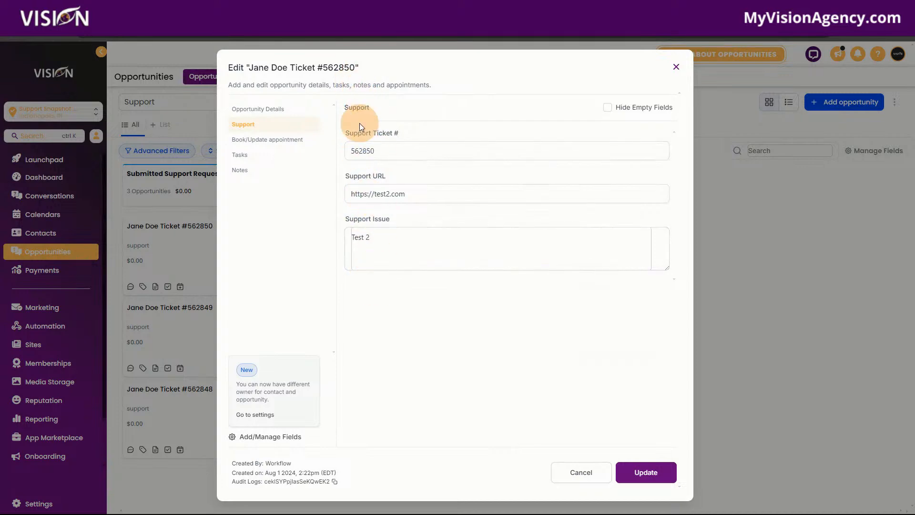
left_click(676, 66)
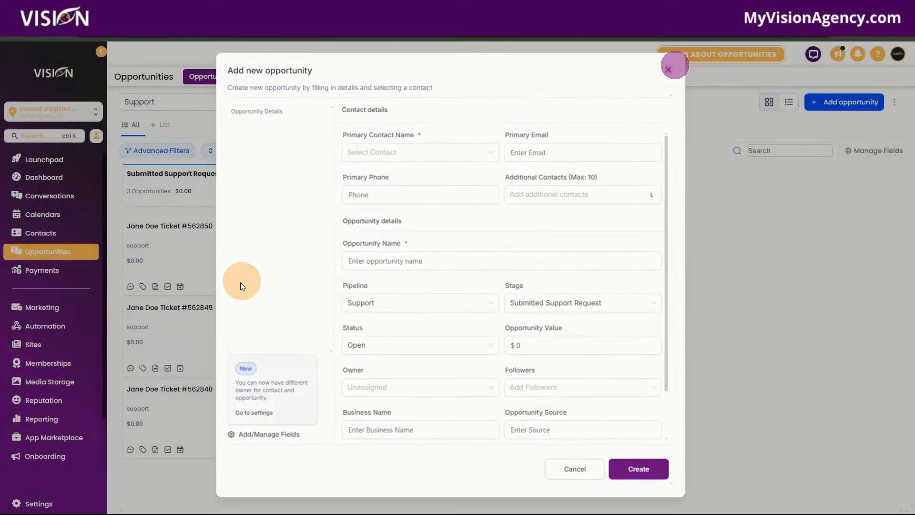
Check the Support custom fields of the middle ticket in the Submitted Support Request stage and close it.
left_click(184, 329)
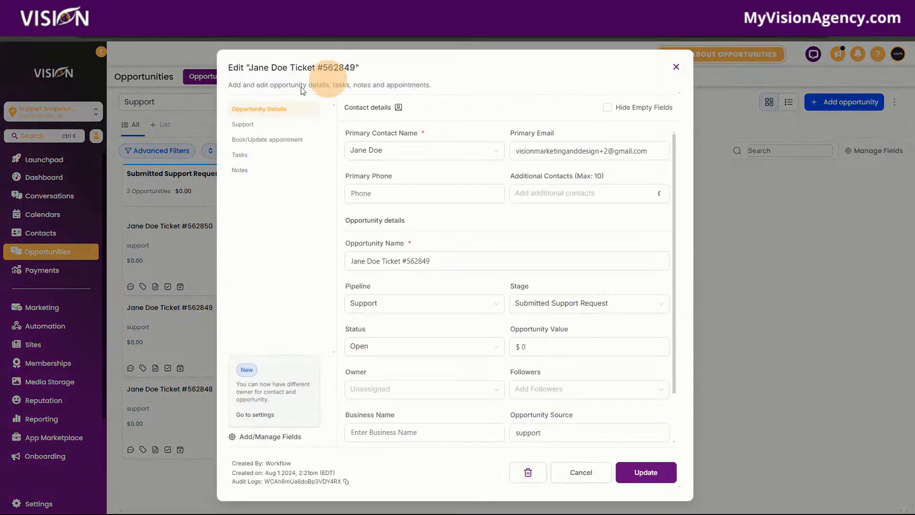
left_click(254, 124)
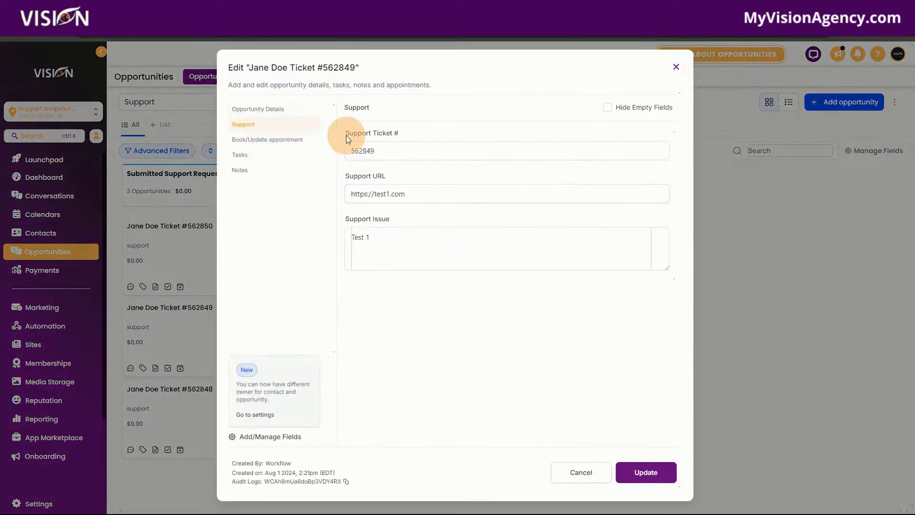
left_click(383, 156)
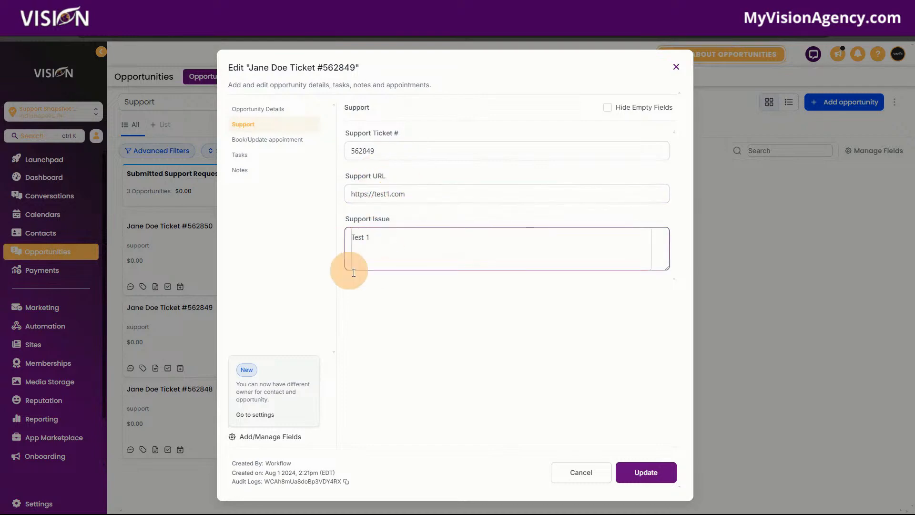
left_click(678, 69)
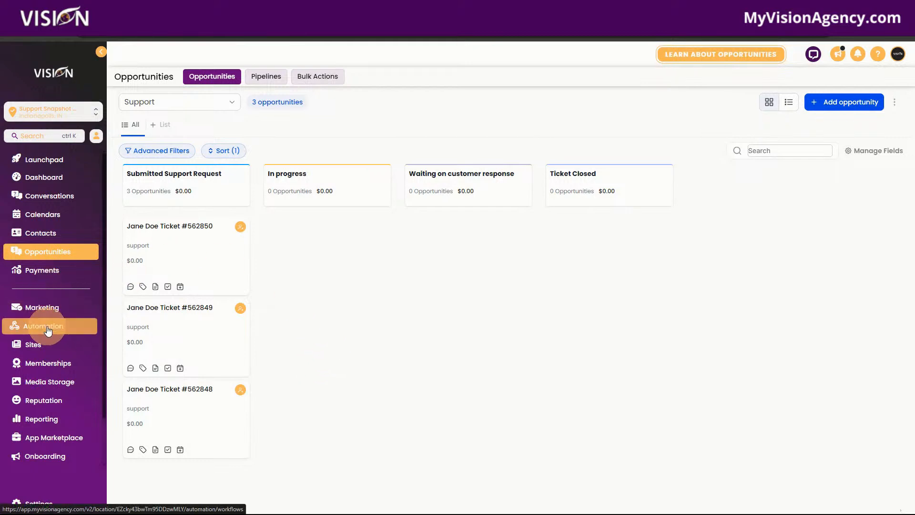
Search the account's custom values for "support" and examine the Support Ticket custom value.
left_click(44, 346)
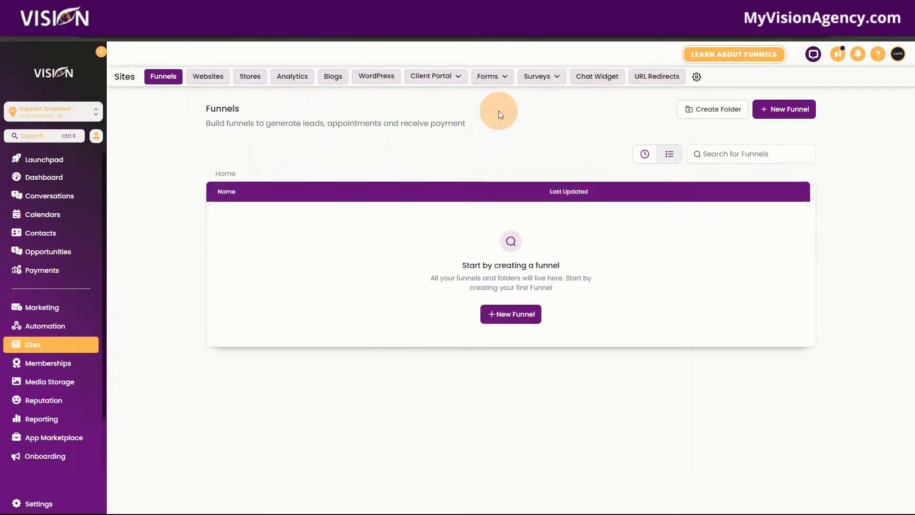
left_click(33, 505)
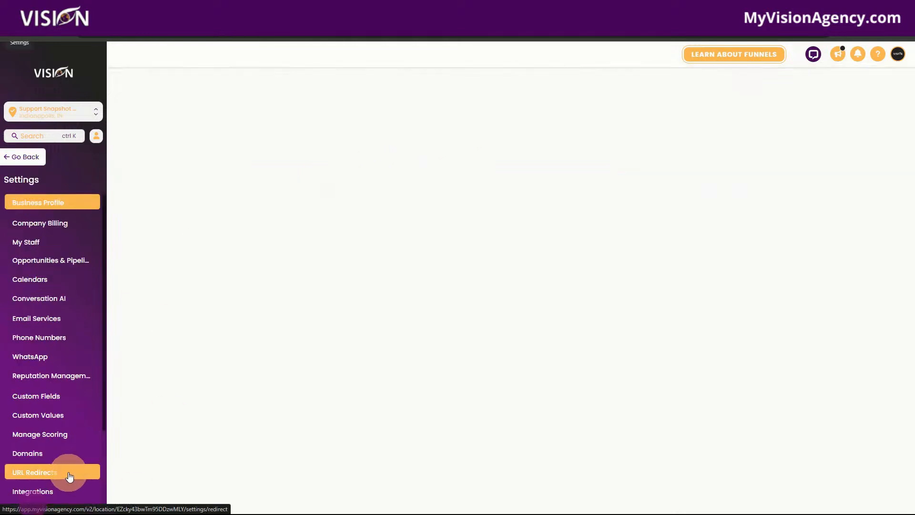
left_click(54, 416)
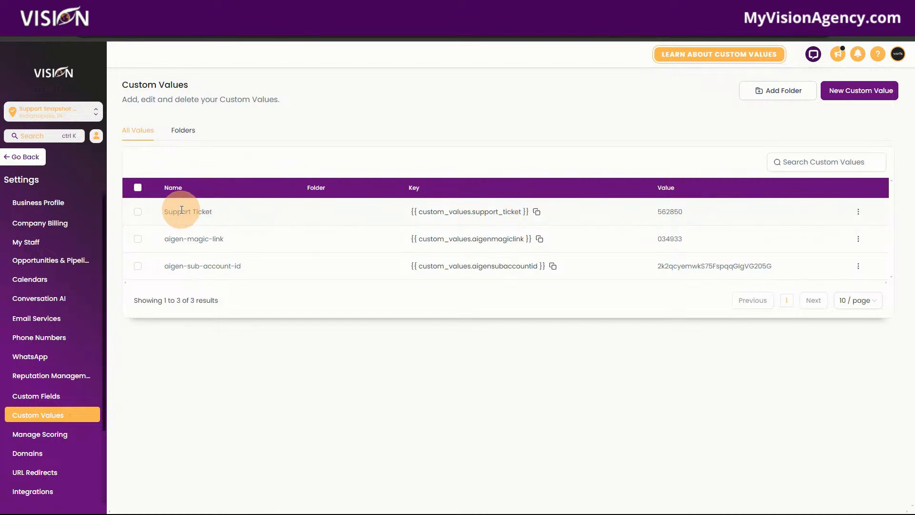
left_click(821, 164)
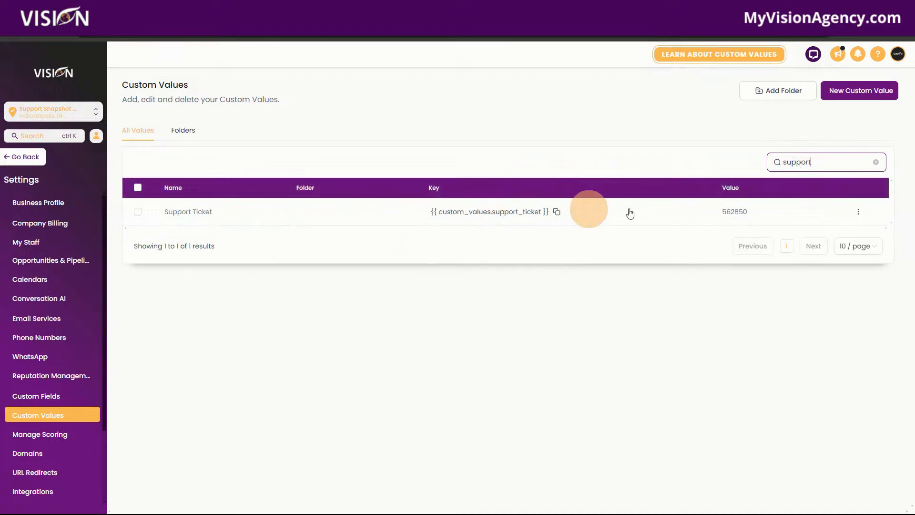
left_click(858, 213)
left_click(838, 243)
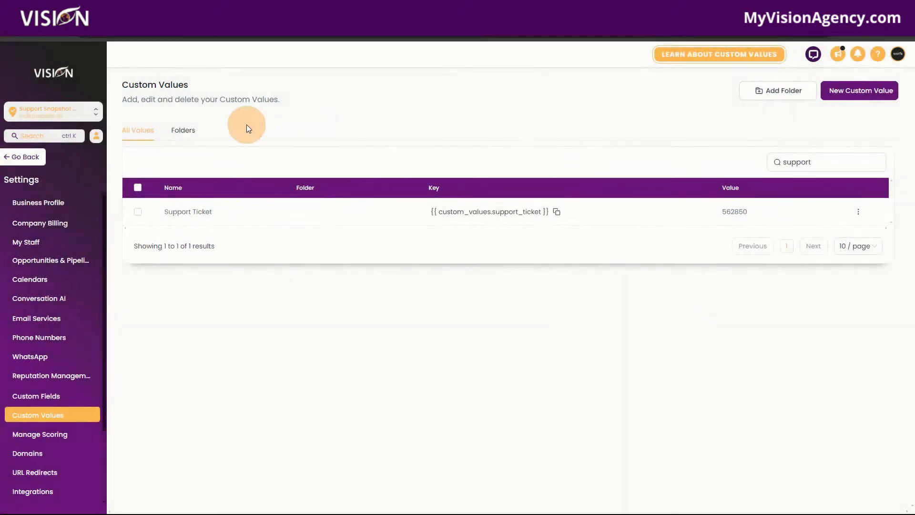
Leave the settings and open the Support form from the site forms in the form builder.
left_click(22, 156)
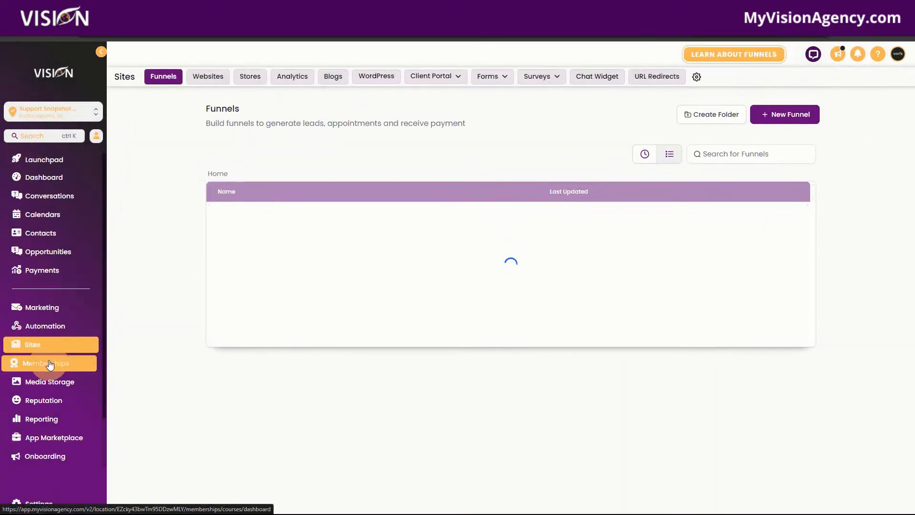
left_click(491, 98)
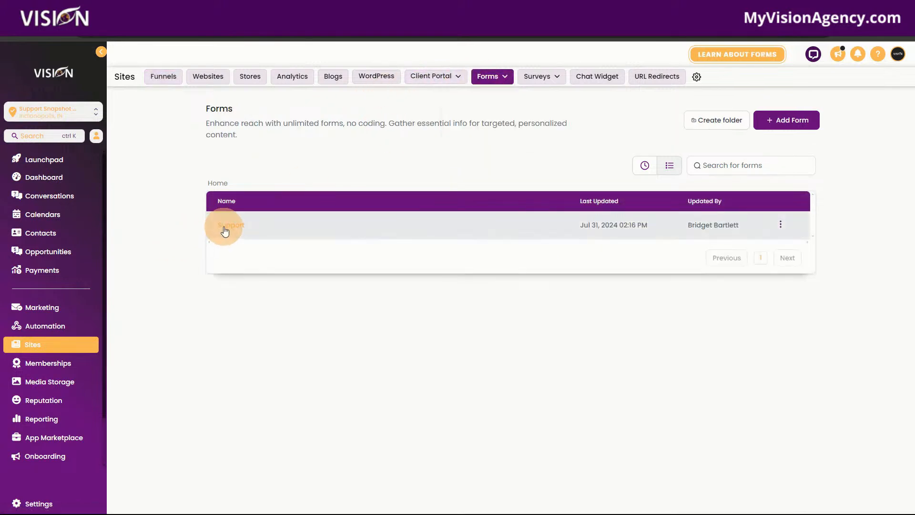
left_click(225, 231)
left_click(236, 223)
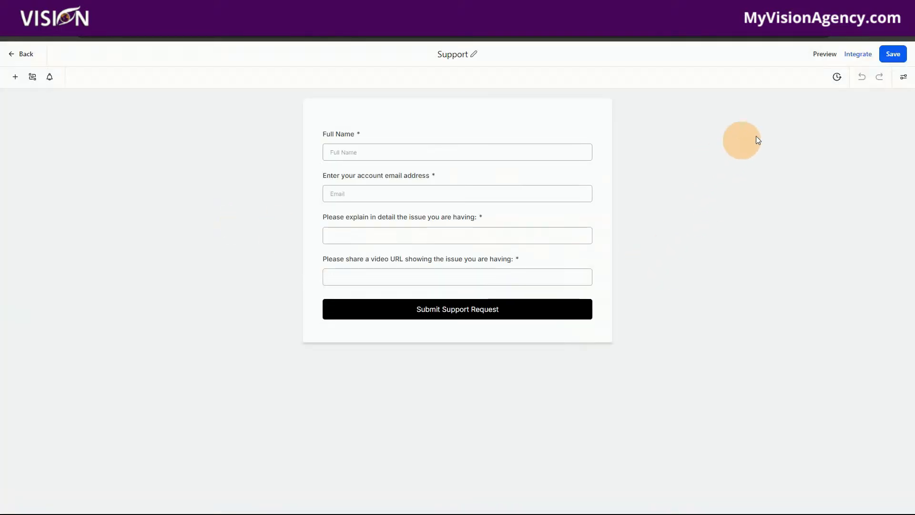
Open the Support form's integration options, view the published form through its link, and return to the builder.
left_click(857, 55)
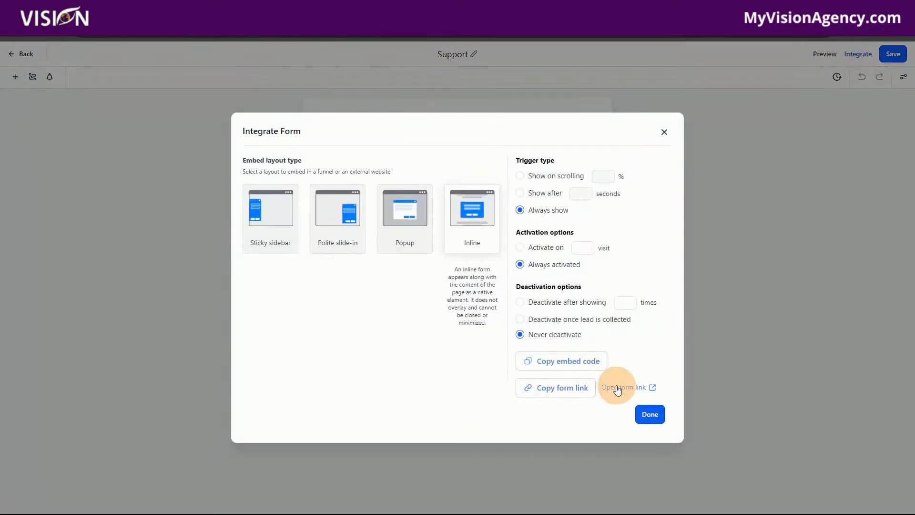
left_click(617, 388)
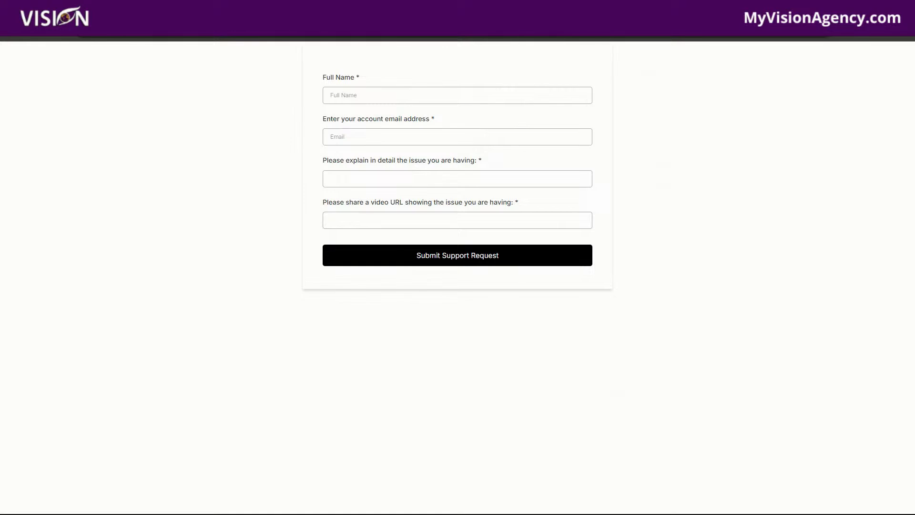
left_click(658, 9)
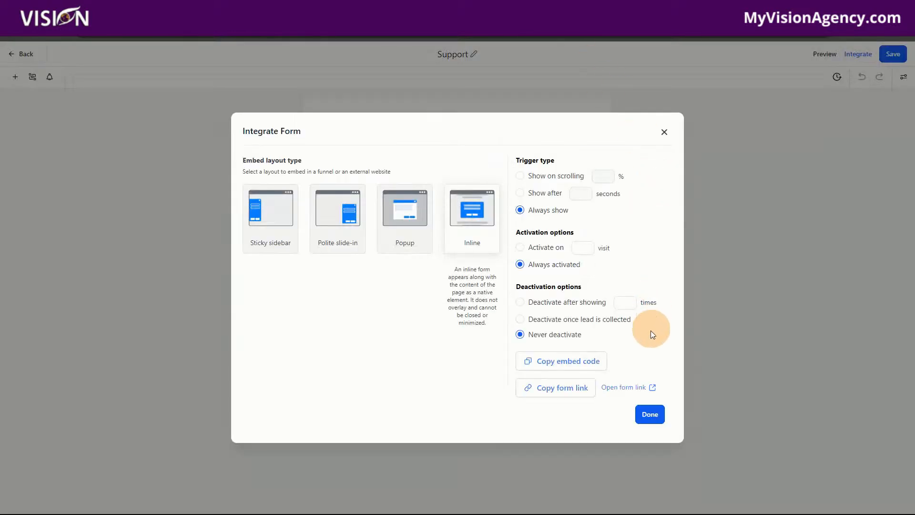
Copy the Support form's inline embed code and leave the form builder for the forms list.
left_click(551, 362)
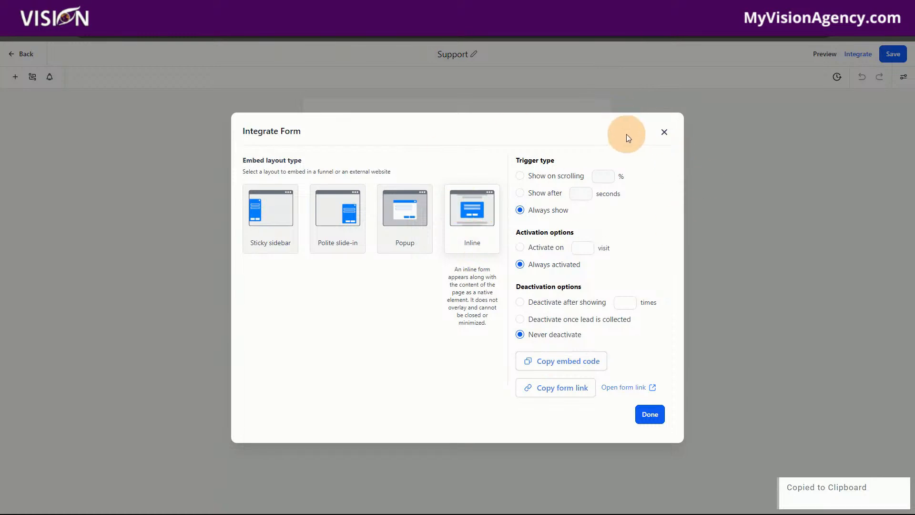
left_click(668, 134)
left_click(21, 53)
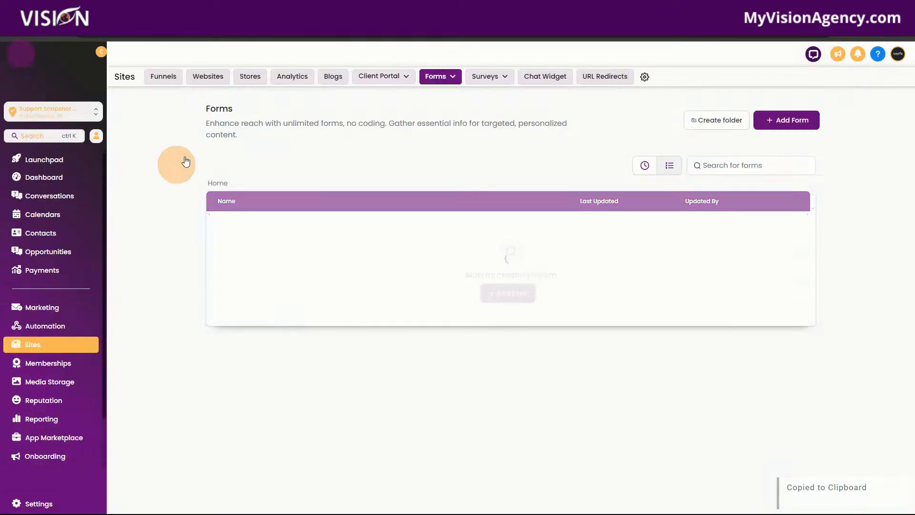
Create a new funnel from blank named Support.
left_click(159, 77)
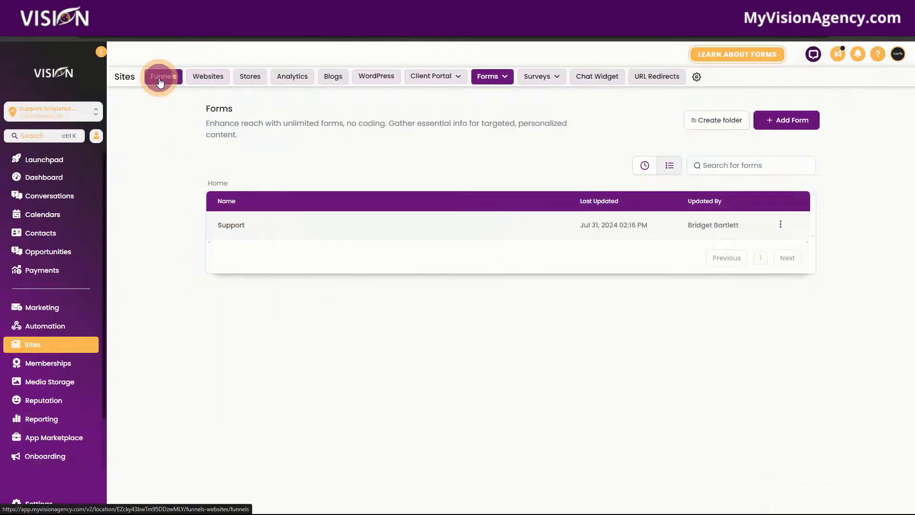
left_click(514, 318)
left_click(303, 285)
type("S")
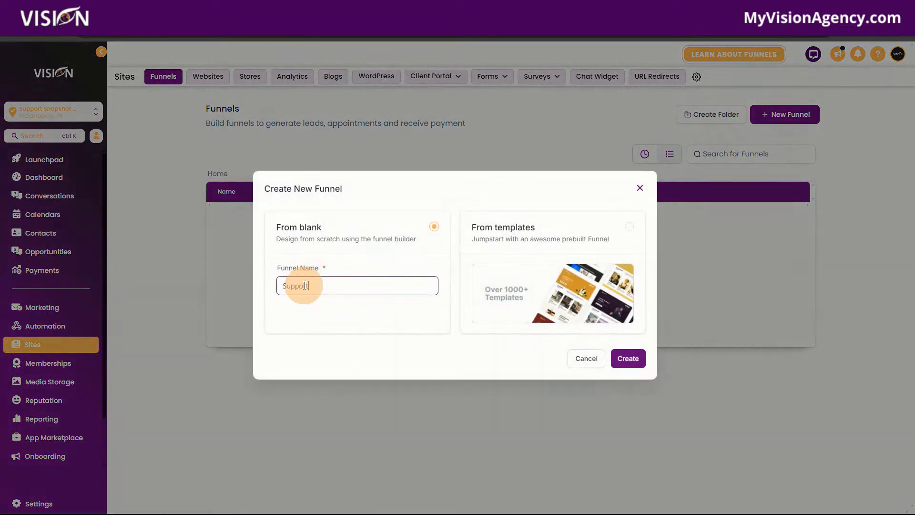
type("upport")
left_click(624, 358)
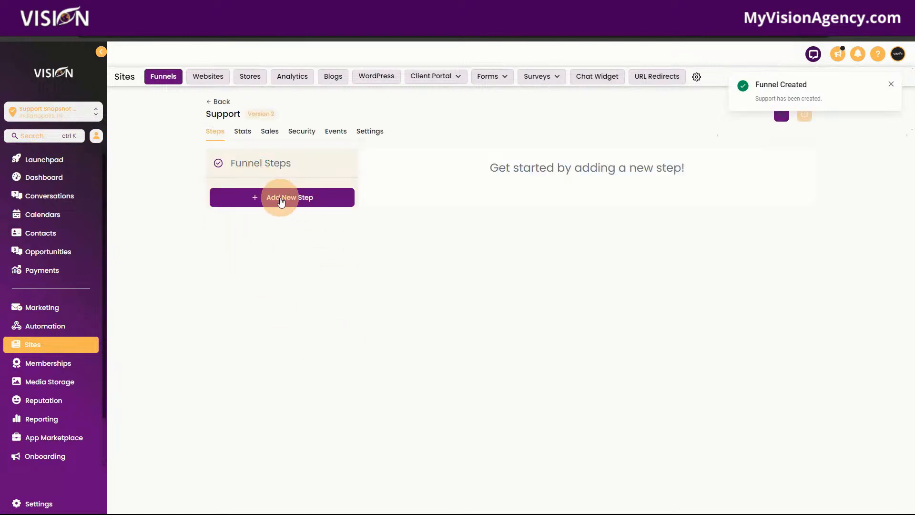
Add a funnel step named Home to the Support funnel and create its control page from blank.
left_click(282, 201)
left_click(392, 233)
type("Home")
left_click(534, 362)
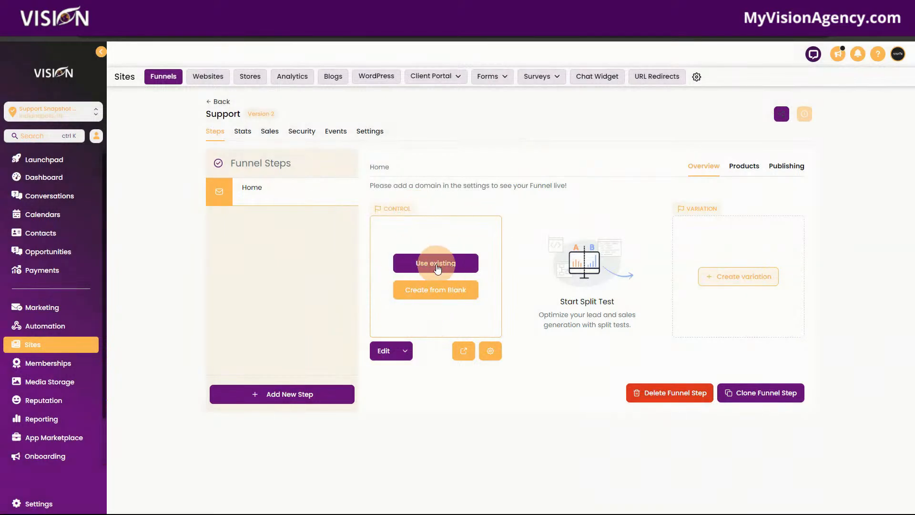
left_click(416, 290)
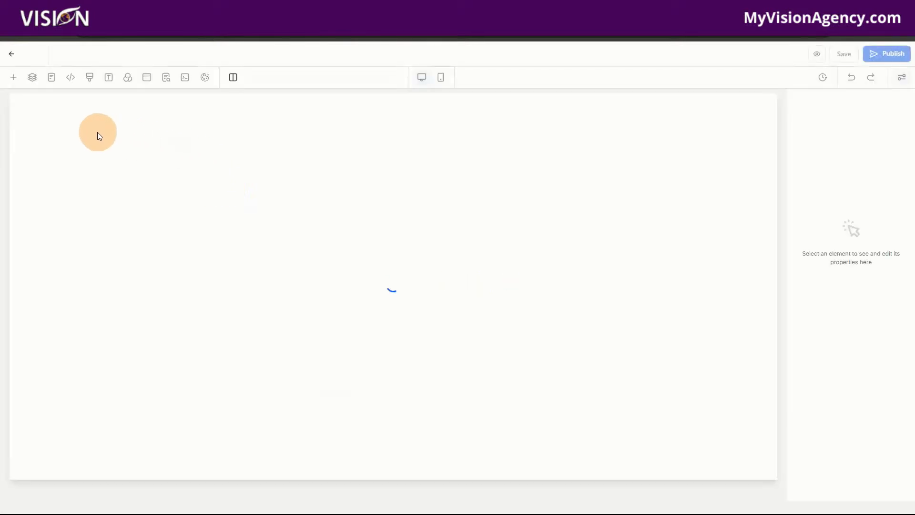
Lay out the Home page with three sections and place a one-column row in the middle section.
left_click(14, 77)
left_click_drag(112, 167, 457, 168)
left_click(13, 78)
left_click_drag(107, 170, 415, 211)
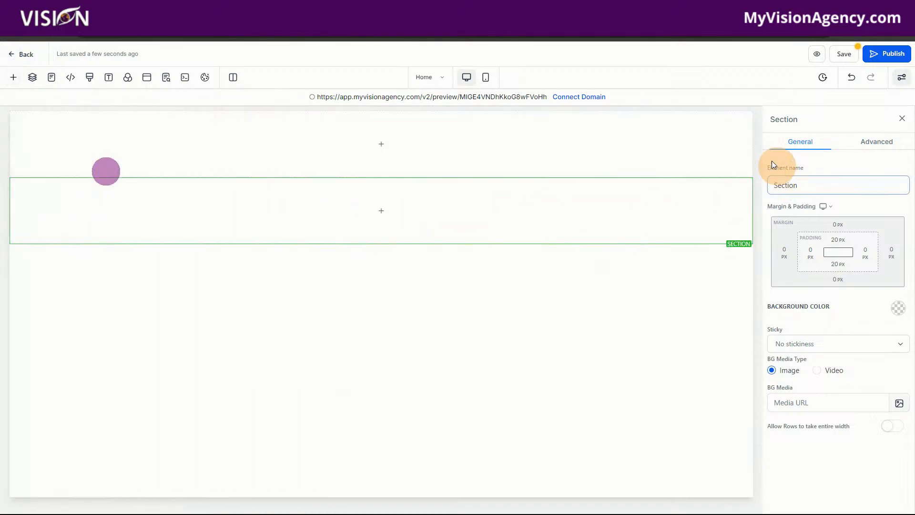
left_click(747, 129)
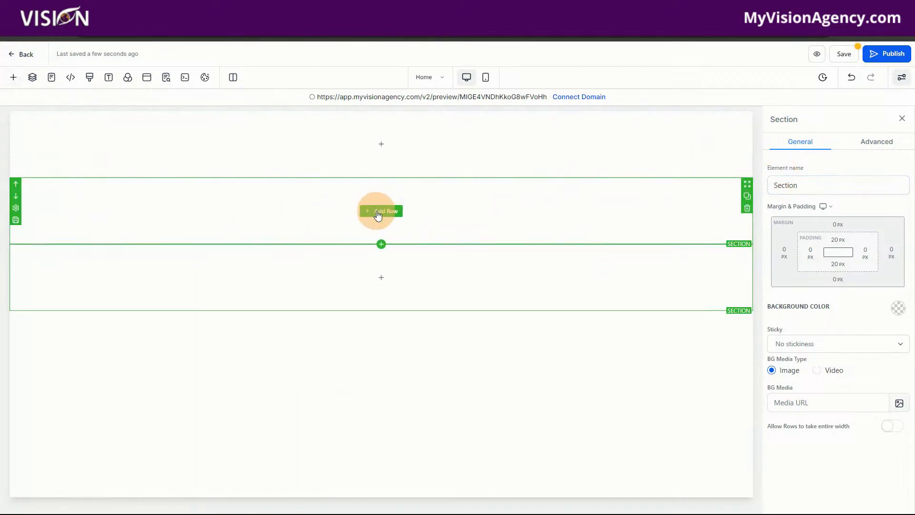
left_click(377, 211)
left_click_drag(106, 166, 382, 237)
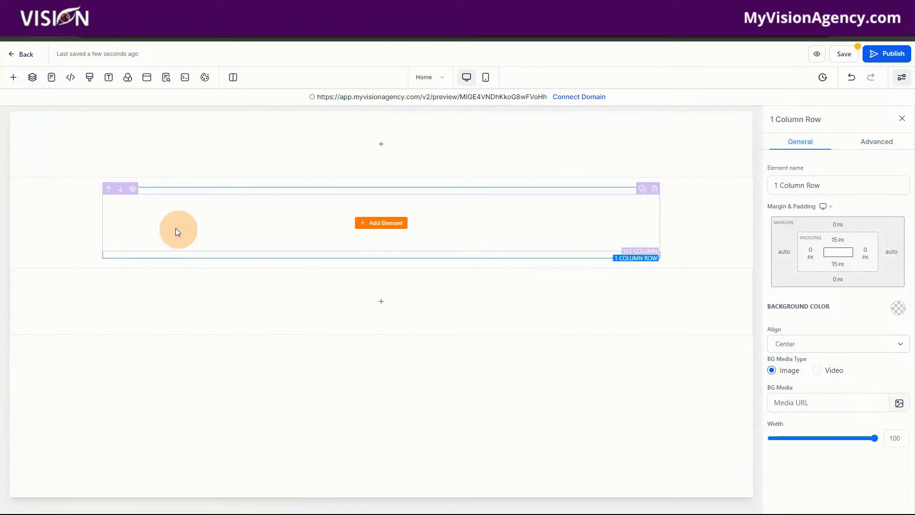
Place a Form element showing the Support form in the middle section's column and leave the builder, discarding the unsaved changes.
left_click(382, 222)
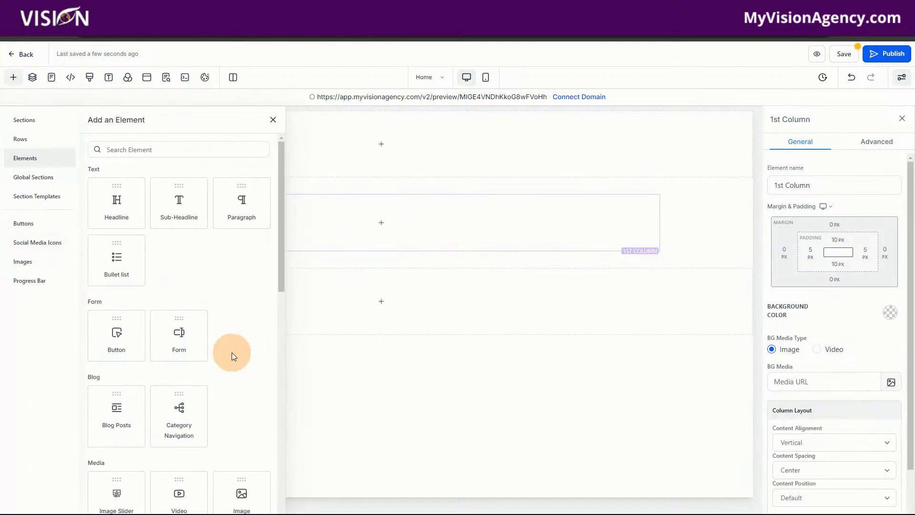
scroll(234, 358, "down", 4)
scroll(238, 367, "down", 3)
scroll(205, 432, "down", 3)
scroll(191, 438, "down", 2)
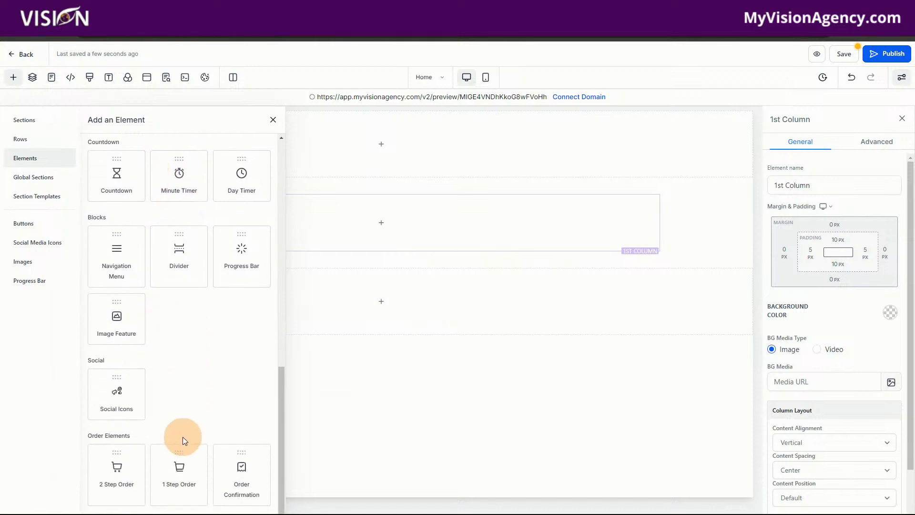
scroll(207, 397, "up", 2)
scroll(205, 397, "up", 6)
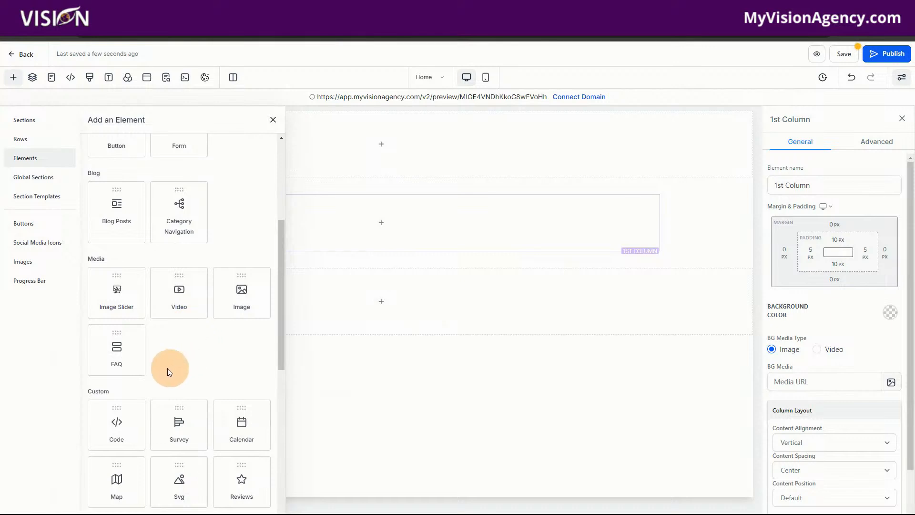
scroll(200, 205, "up", 2)
left_click_drag(180, 236, 458, 244)
left_click(432, 239)
left_click(395, 262)
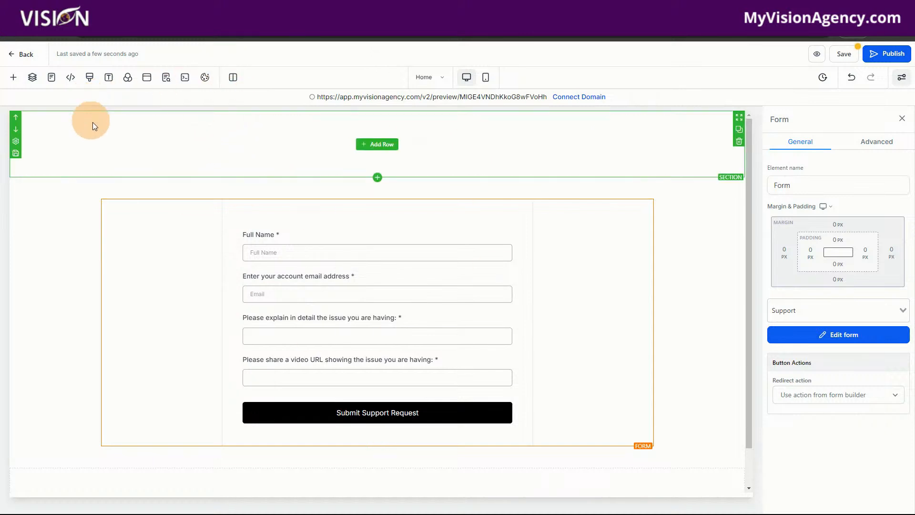
left_click(27, 57)
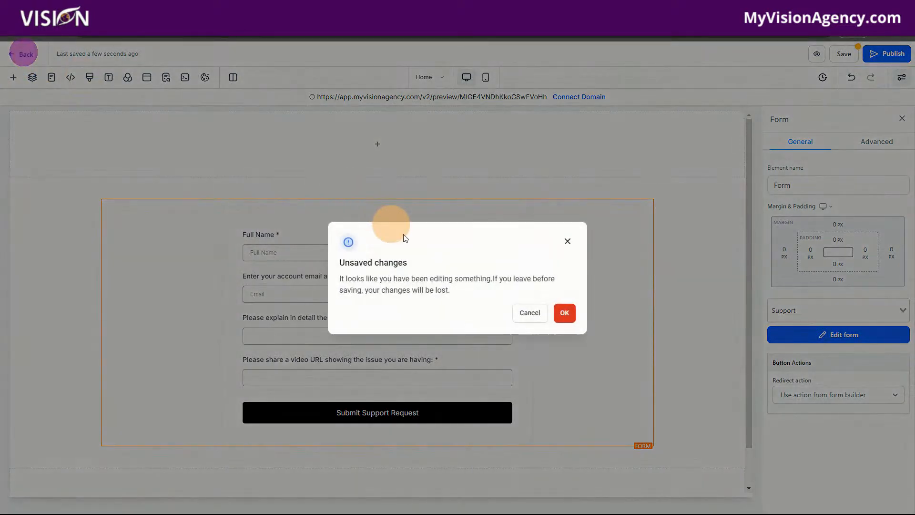
left_click(569, 313)
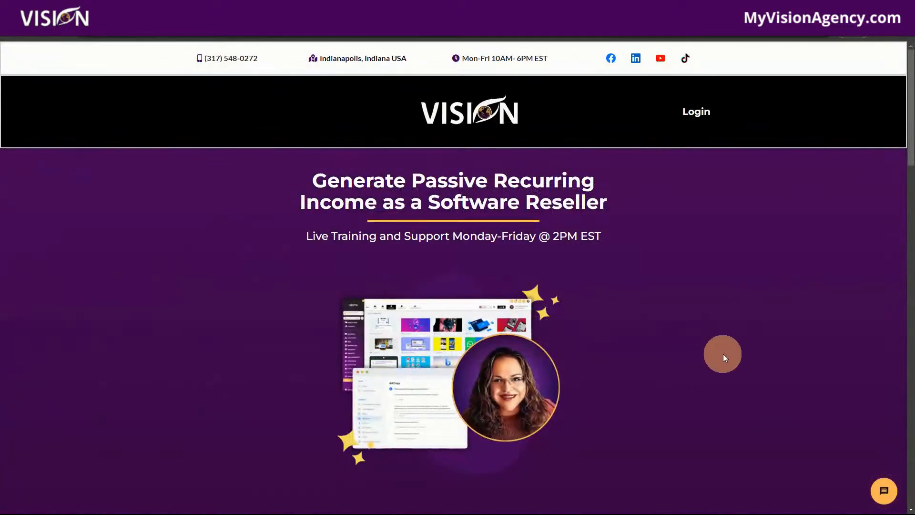
Look through the membership and resource options on the Vision agency home page.
scroll(720, 354, "down", 5)
scroll(721, 393, "down", 2)
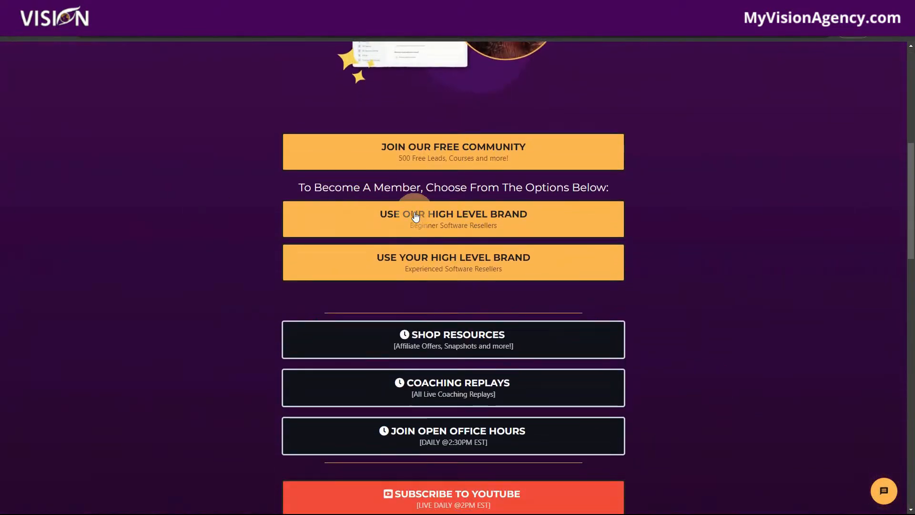